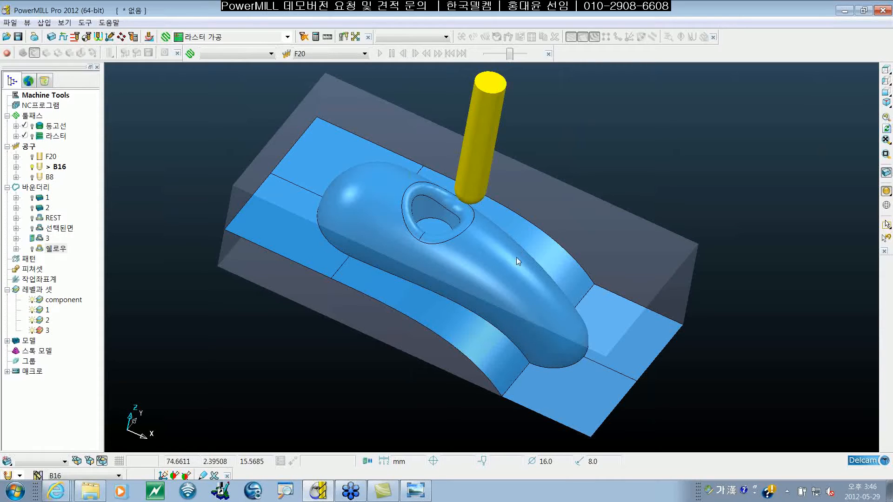
Step: Create a user-defined boundary from the model using the selected pocket surfaces, including the rim fillet, walls and floor
shift+middle_drag(541, 210, 549, 232)
scroll(473, 235, up, 6)
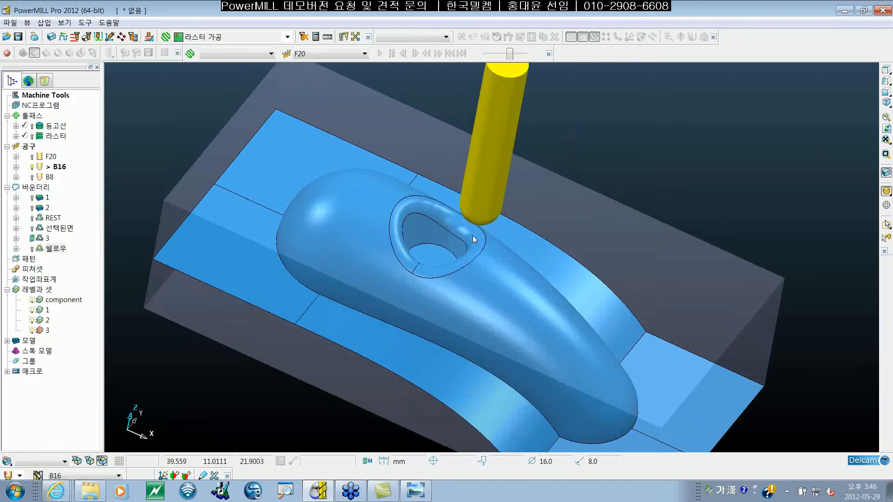
scroll(474, 235, up, 3)
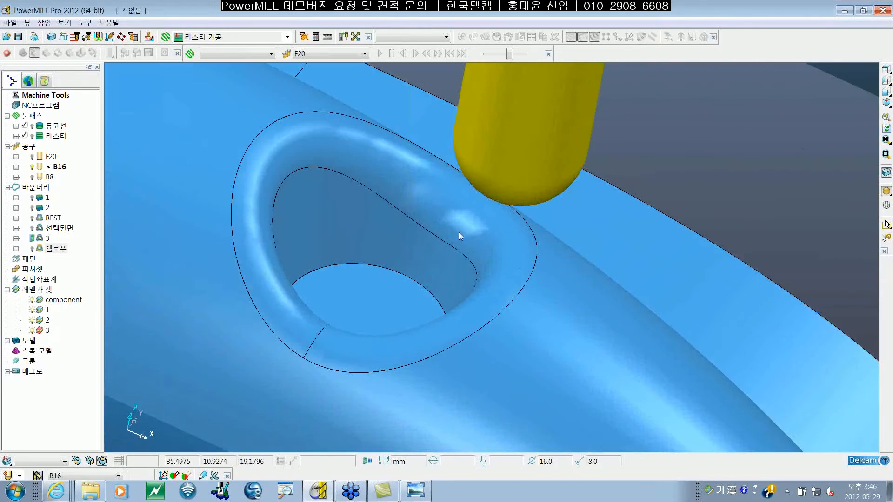
click(394, 278)
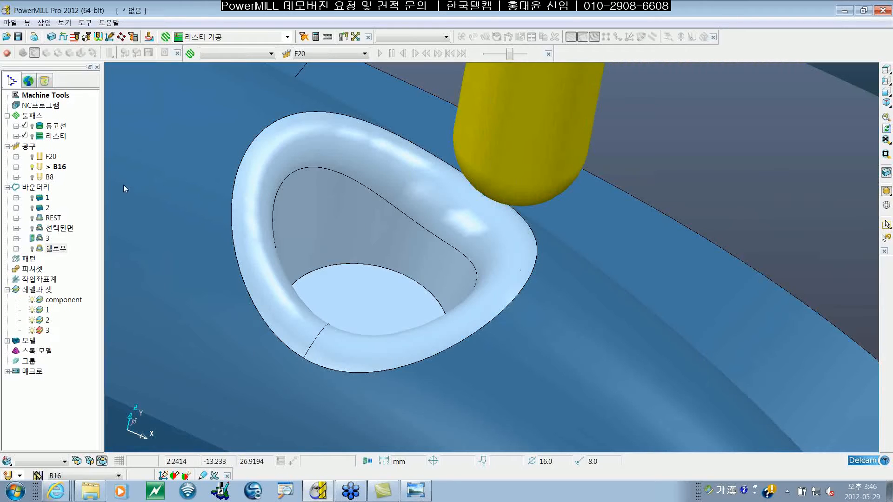
right_click(42, 191)
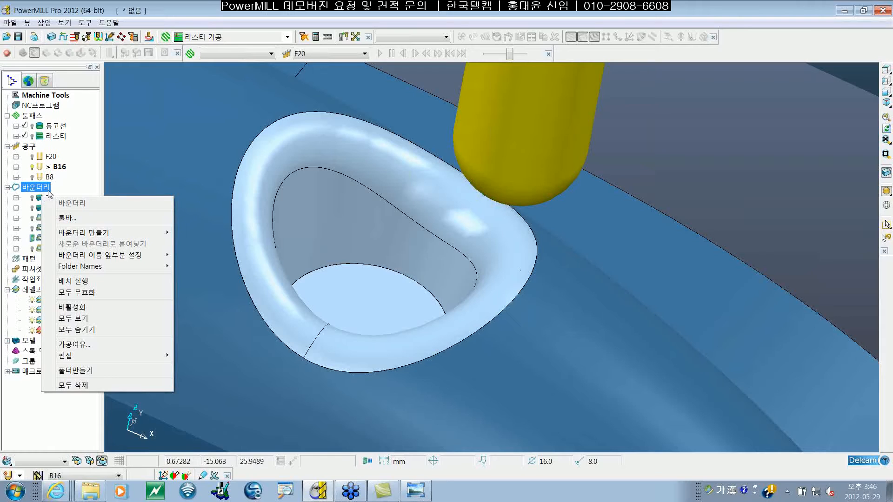
mouse_move(94, 234)
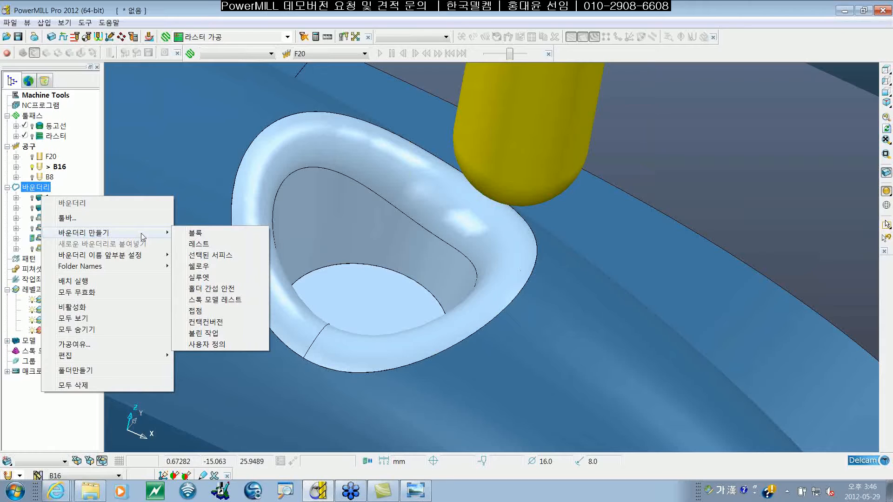
click(233, 345)
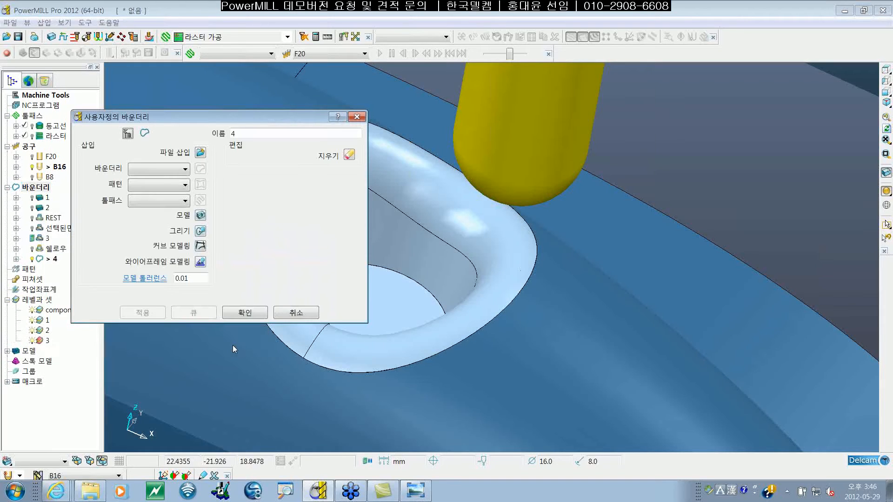
drag(161, 113, 139, 94)
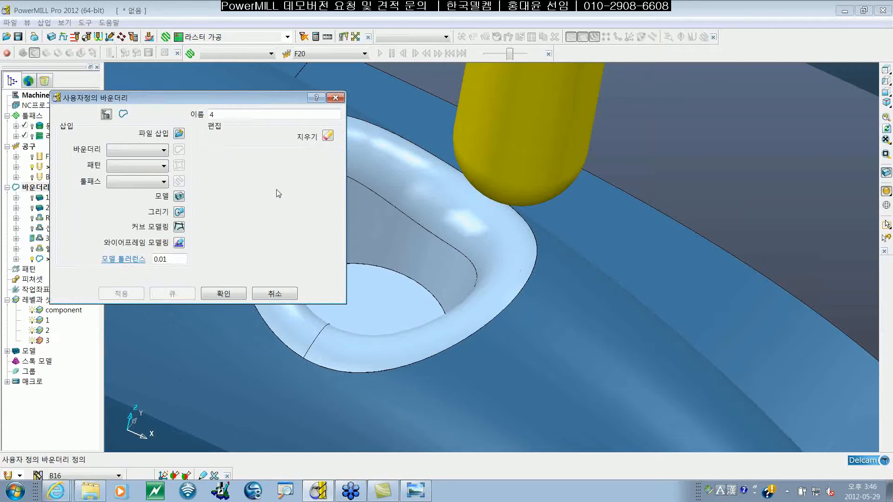
shift+middle_drag(456, 253, 548, 257)
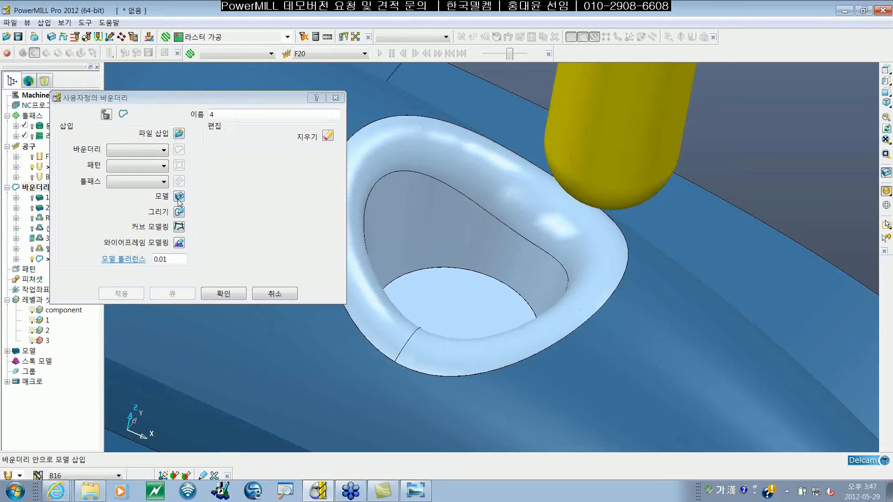
click(178, 197)
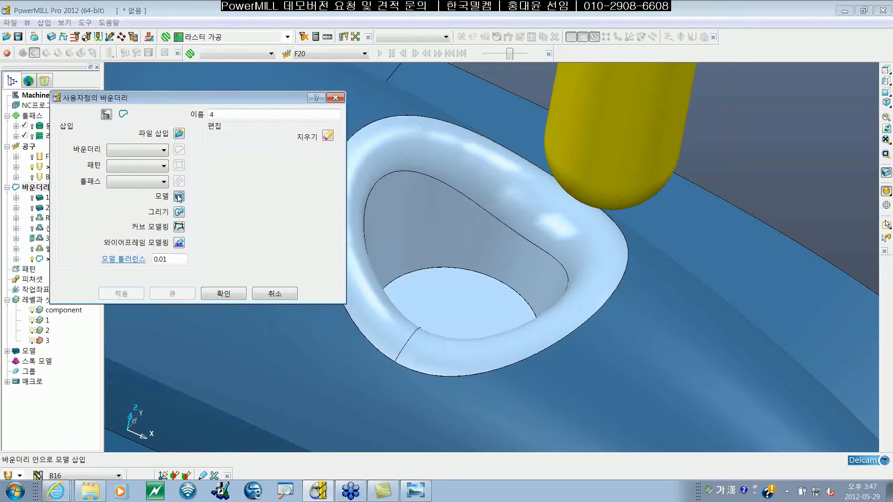
click(222, 293)
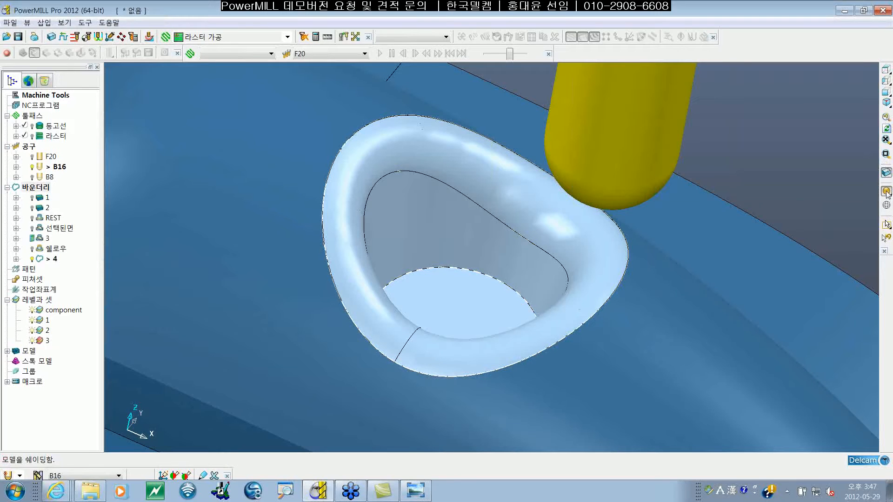
Step: Examine the pocket boundary's segments with the model shading turned off, and restore the shading
click(887, 223)
mouse_move(665, 264)
middle_down()
mouse_move(624, 278)
mouse_move(661, 275)
middle_up()
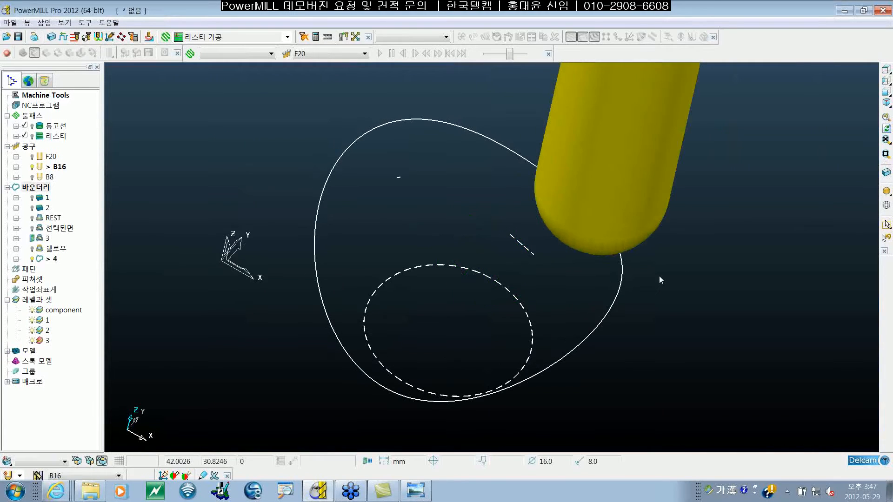
scroll(603, 305, down, 3)
middle_drag(482, 327, 510, 252)
click(886, 191)
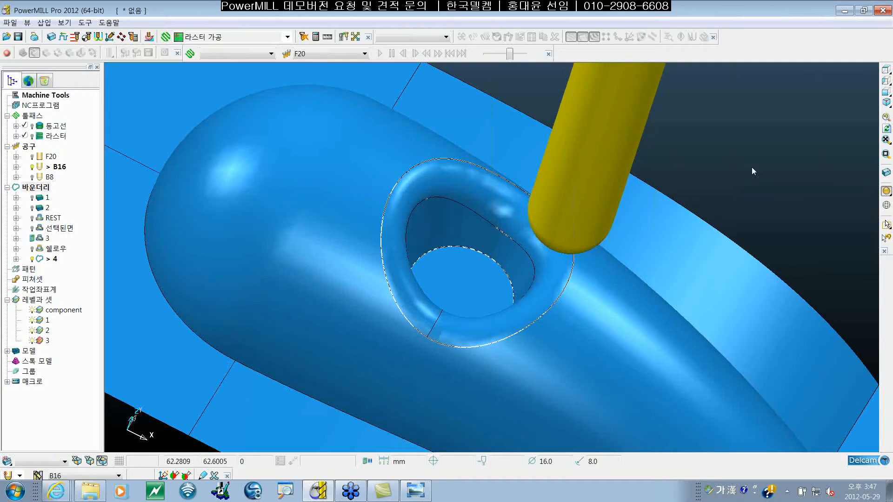
scroll(677, 221, down, 3)
shift+middle_drag(677, 222, 601, 269)
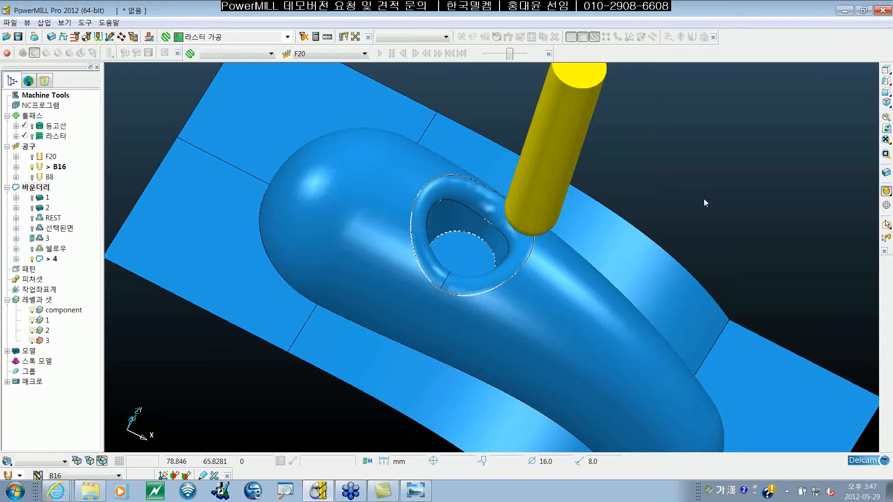
click(85, 22)
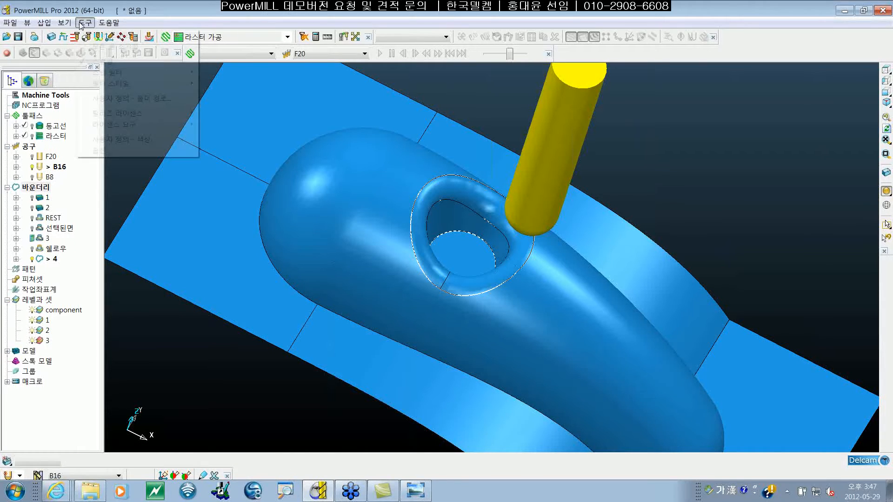
click(101, 150)
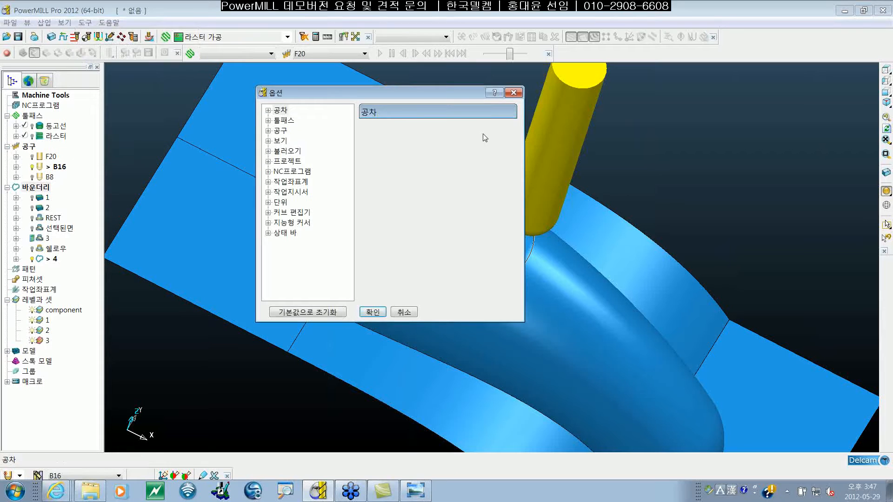
click(520, 93)
Step: Set the shading tolerance in the model view options to 0.01
click(64, 22)
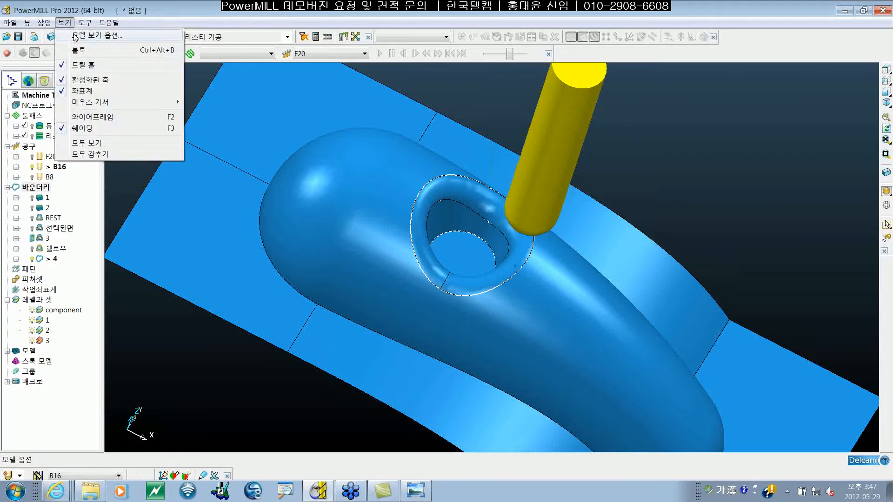
click(137, 80)
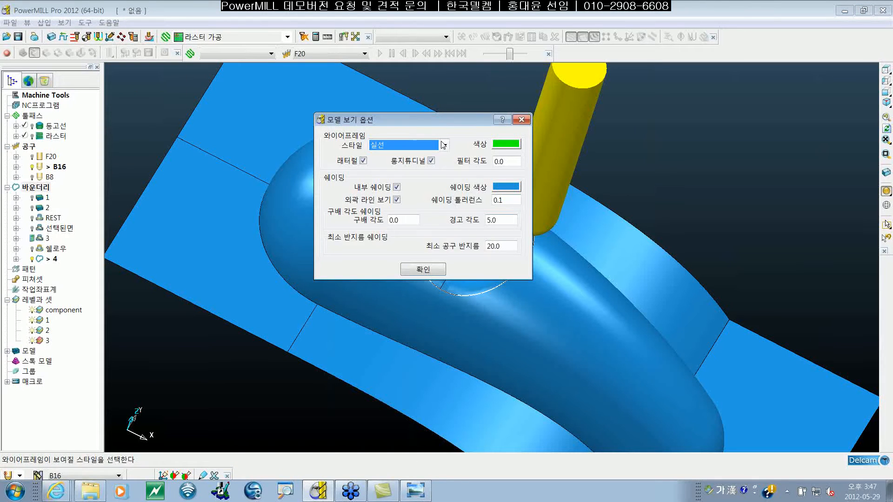
drag(437, 122, 388, 116)
double_click(449, 195)
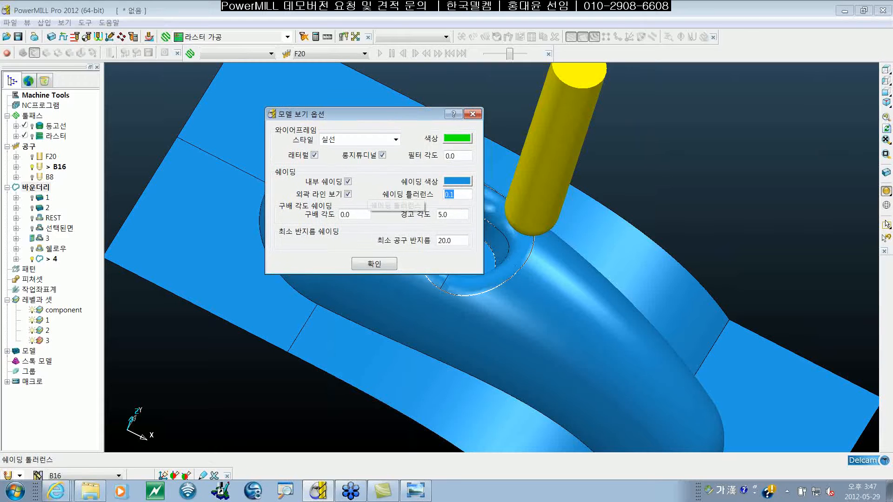
text(0.01)
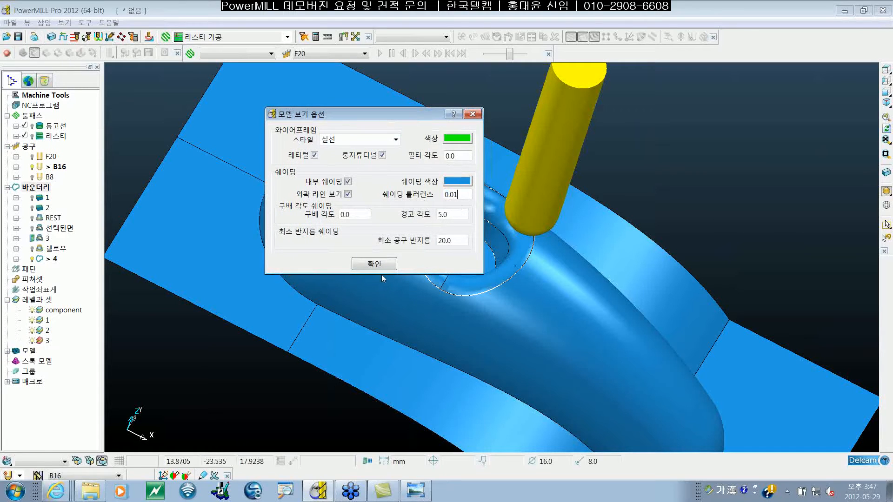
click(375, 264)
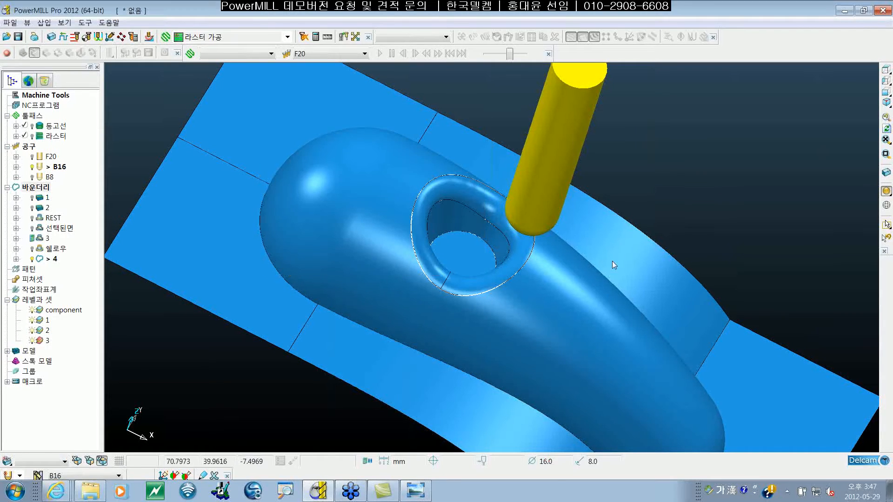
Step: Review the minimum tool radius and shading tolerance settings in the model view options
shift+middle_drag(612, 262, 591, 258)
click(64, 23)
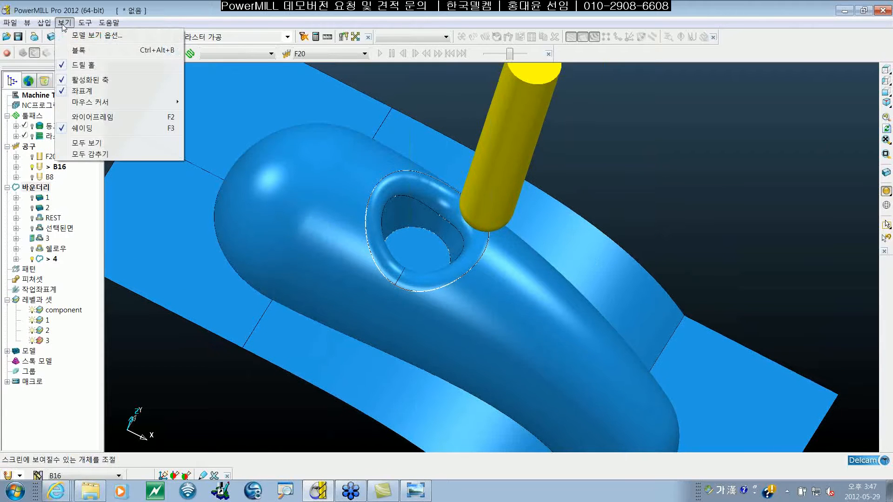
click(90, 36)
drag(351, 116, 331, 113)
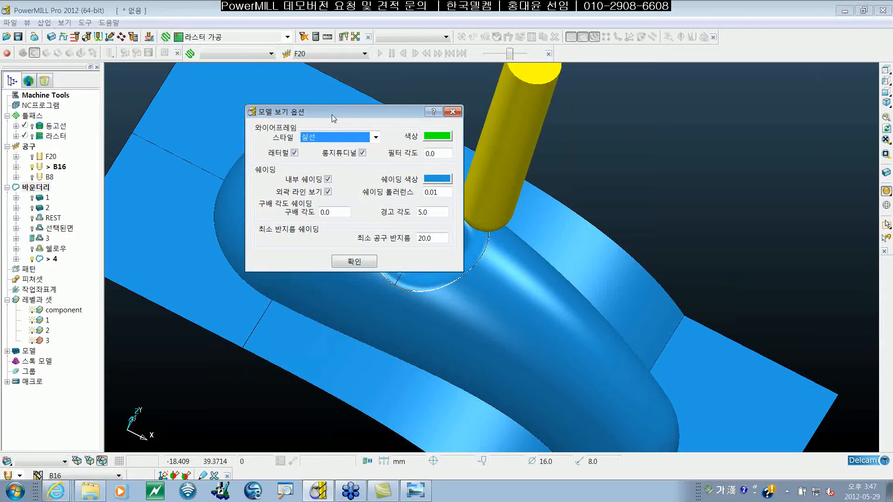
click(442, 239)
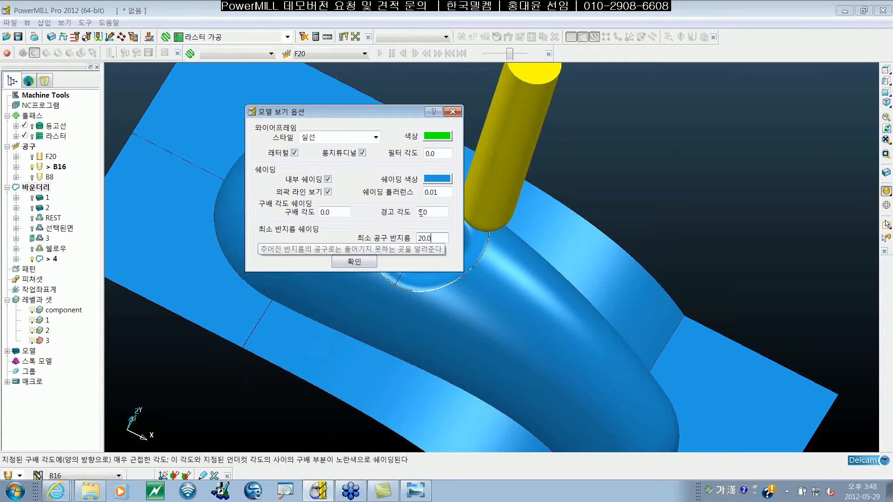
click(446, 193)
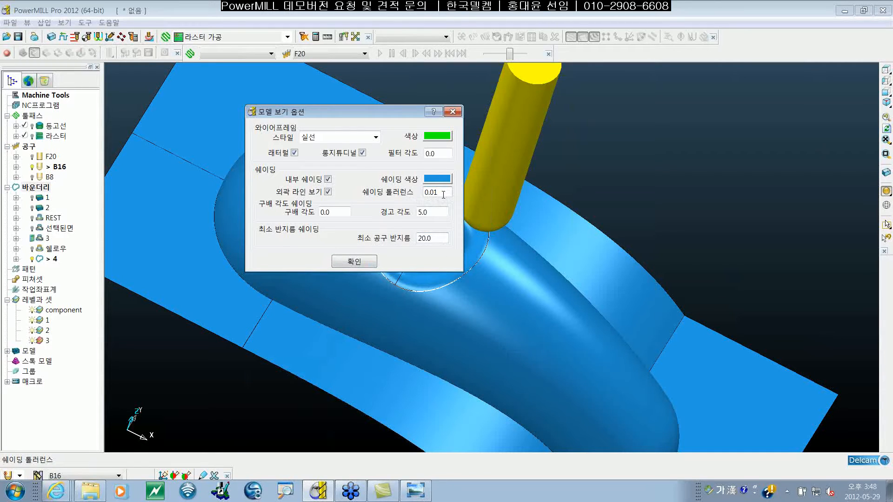
click(371, 263)
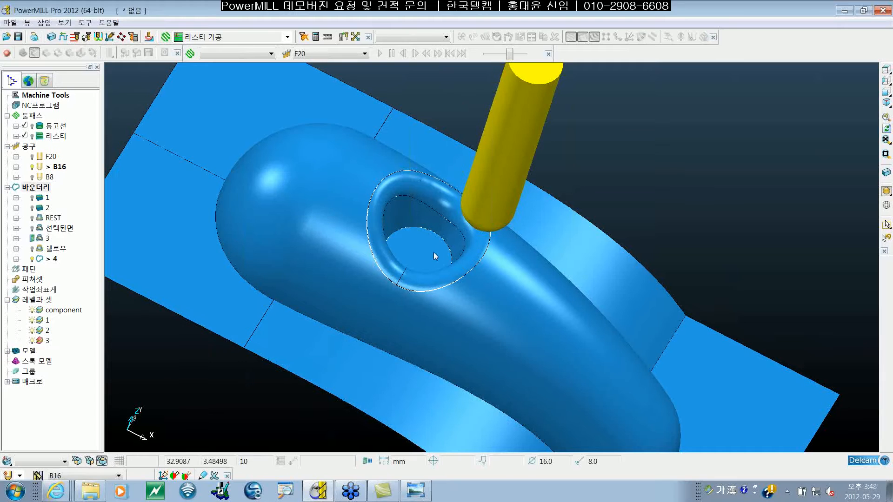
Step: Inspect the inner and outer loops of boundary 4 with shading turned off, and delete that boundary
click(886, 191)
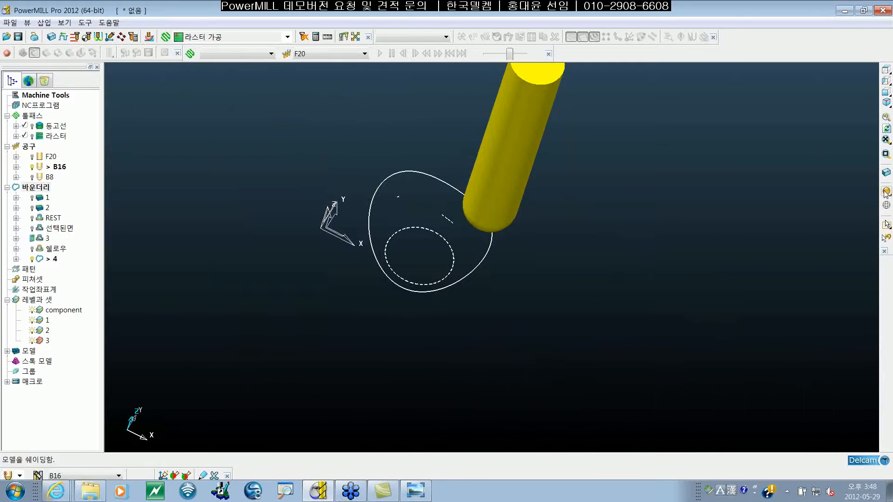
drag(429, 247, 429, 240)
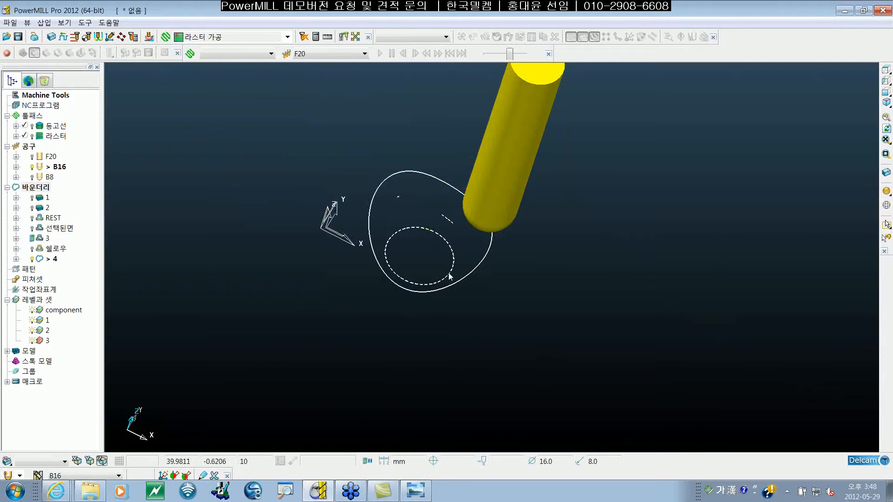
drag(450, 273, 423, 227)
drag(399, 161, 413, 202)
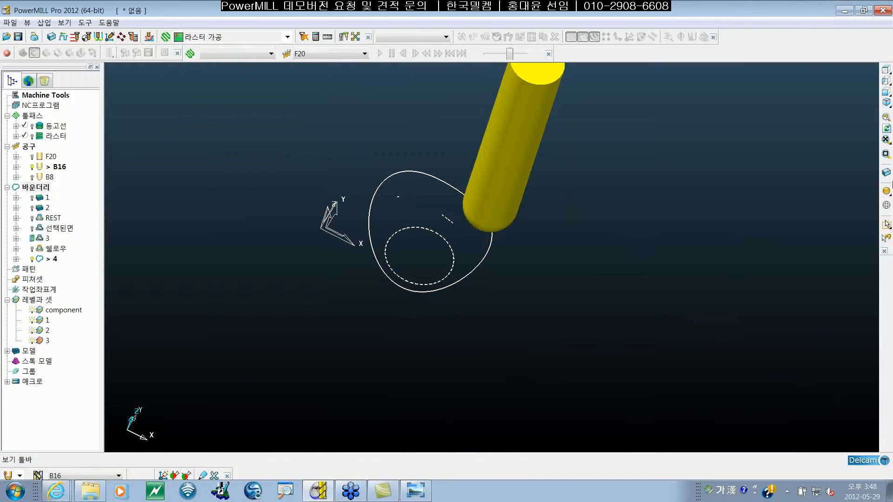
click(886, 191)
right_click(45, 259)
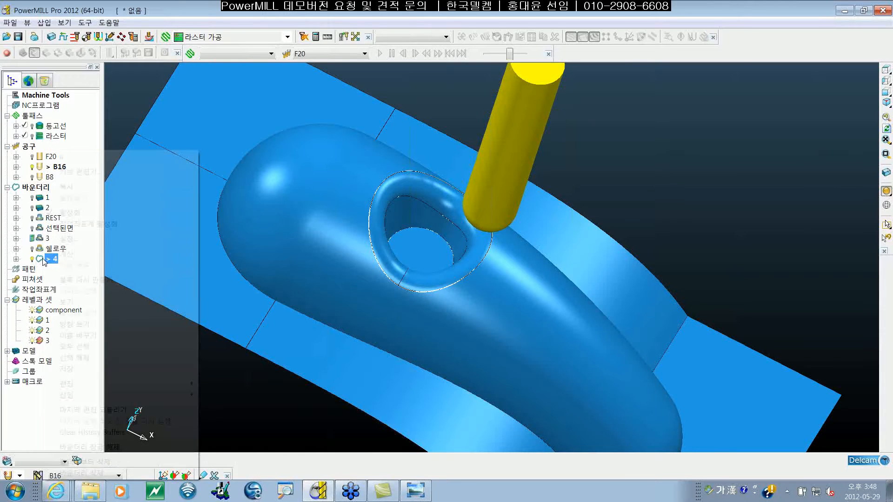
click(82, 473)
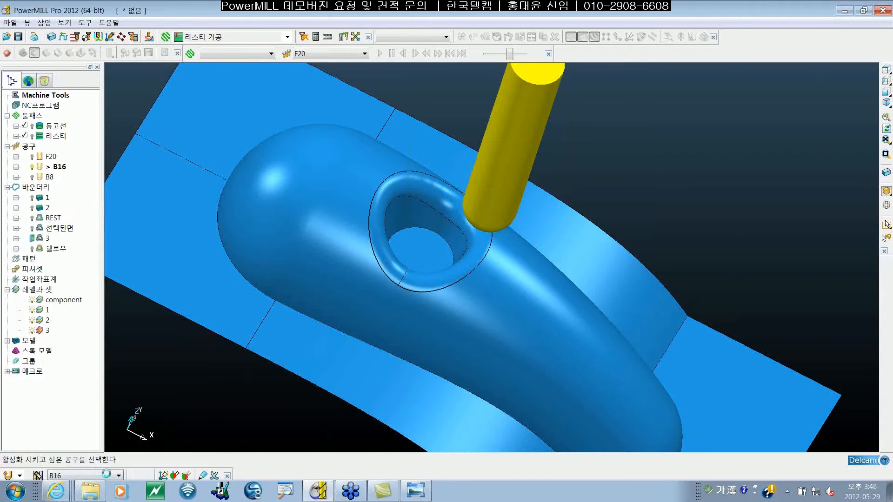
Step: Create a user-defined boundary from the model using only the fillet surface around the pocket's rim
middle_drag(417, 286, 442, 295)
click(431, 216)
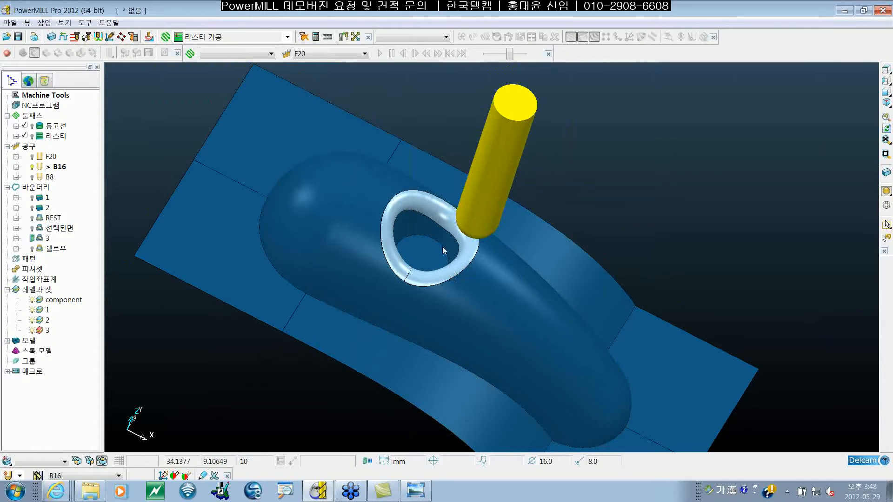
shift+middle_drag(447, 253, 455, 241)
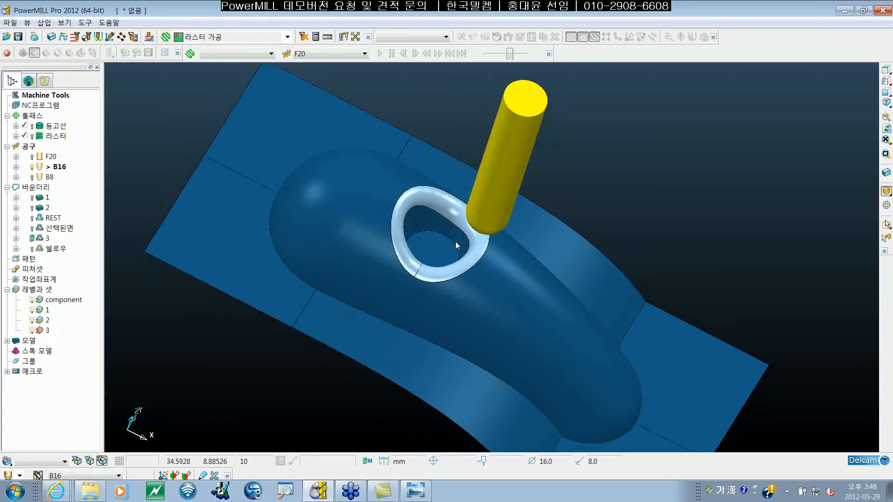
scroll(456, 241, up, 1)
scroll(470, 241, up, 1)
right_click(37, 188)
mouse_move(168, 232)
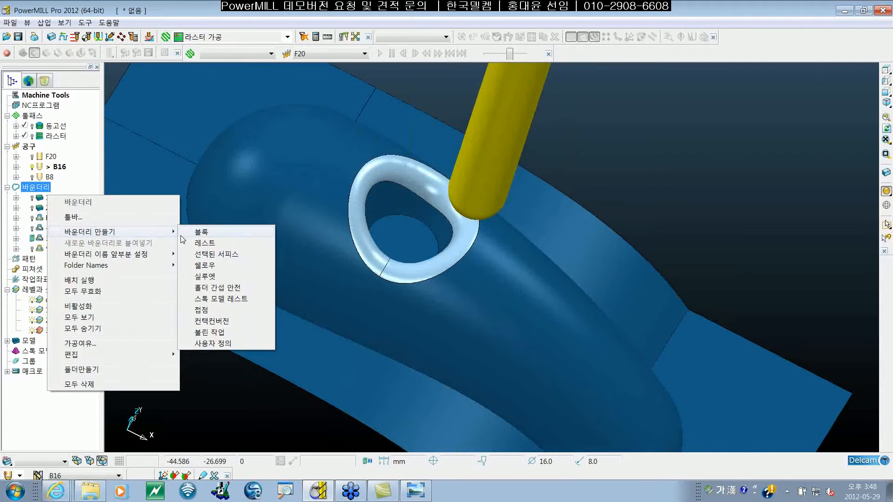
click(213, 343)
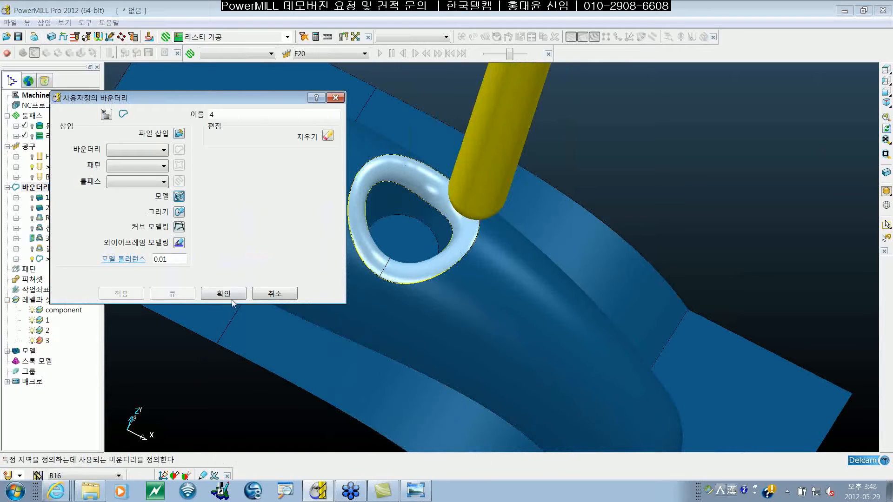
click(224, 294)
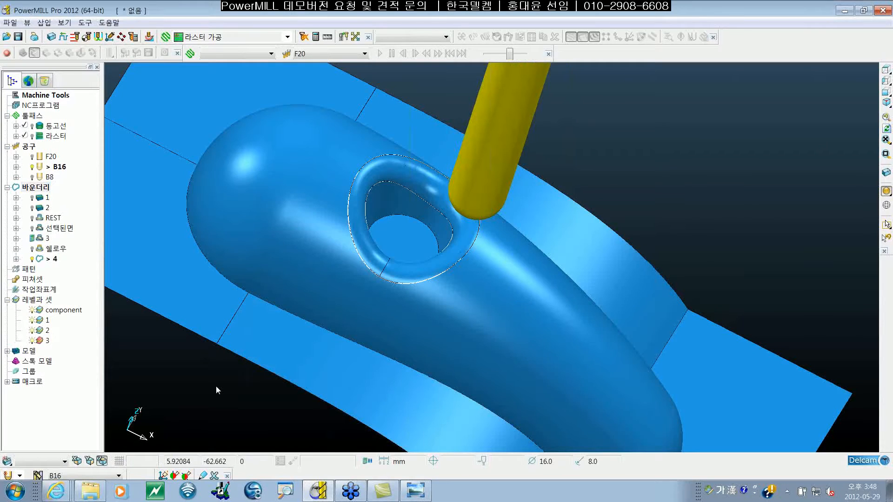
Step: Inspect the two loops of the boundary around the pocket's rim with model shading turned off, and restore the shading
click(887, 192)
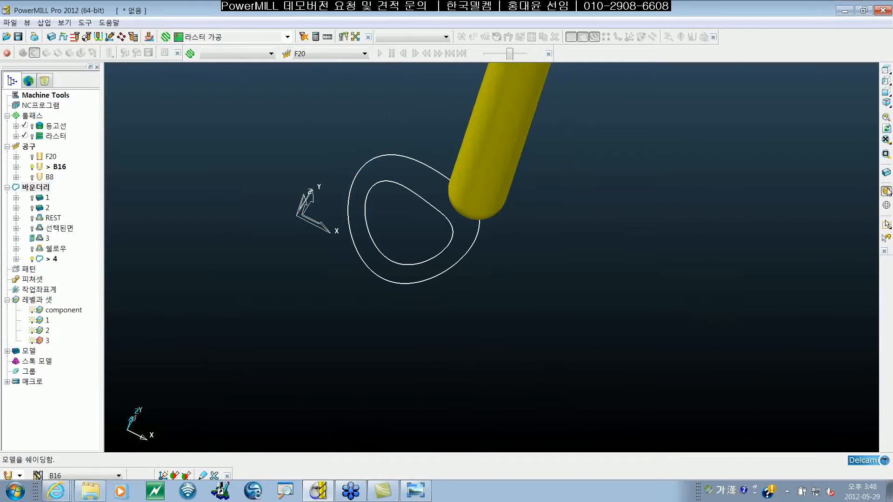
mouse_move(576, 275)
middle_down()
mouse_move(485, 259)
mouse_move(397, 266)
mouse_move(533, 267)
mouse_move(456, 253)
middle_up()
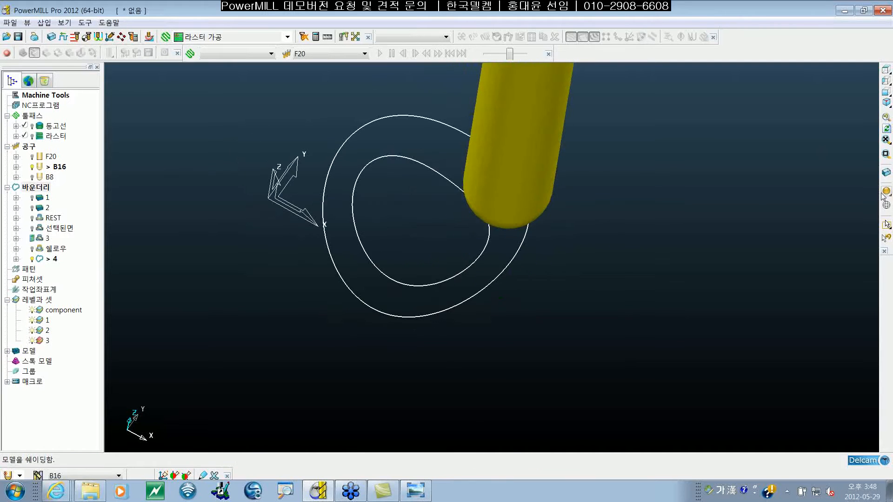
click(887, 192)
scroll(616, 261, down, 4)
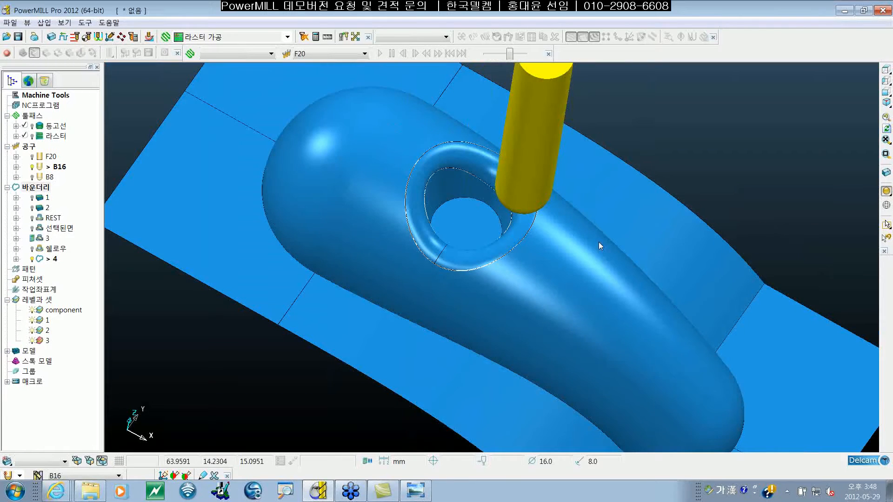
middle_drag(599, 241, 571, 245)
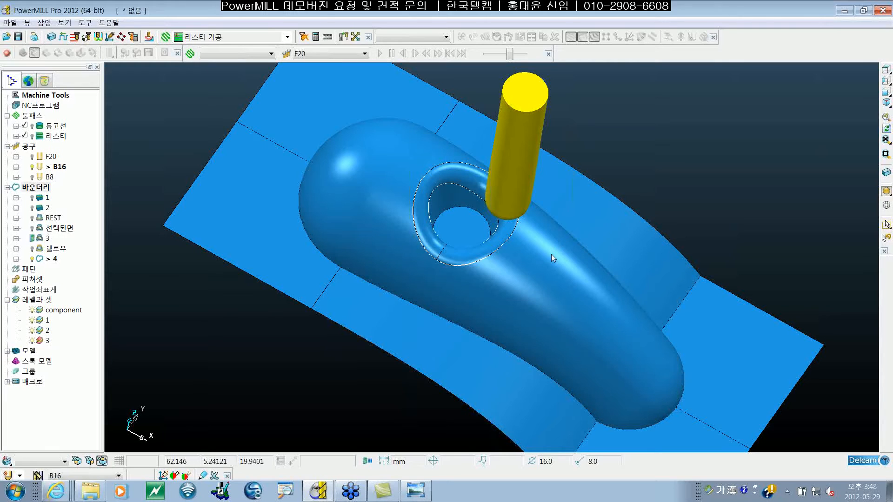
Step: Review the intelligent cursor's snap settings in the program options, keeping them all enabled
click(86, 22)
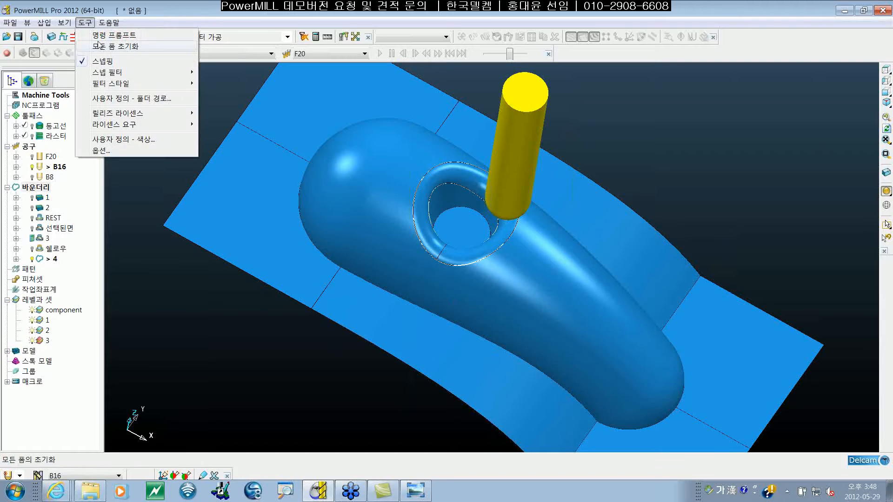
click(141, 150)
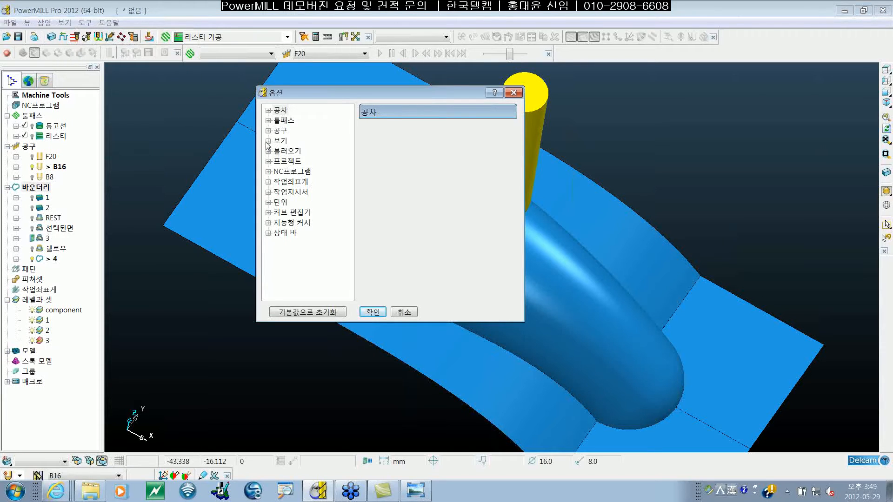
click(268, 223)
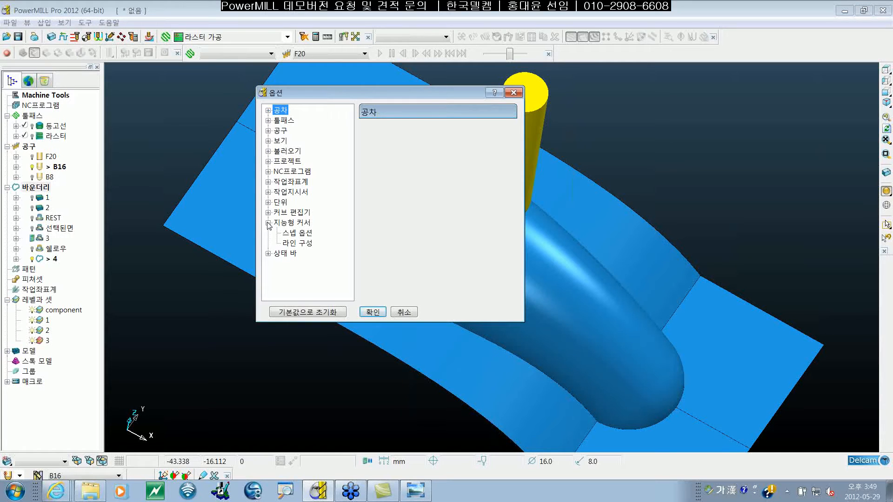
click(295, 234)
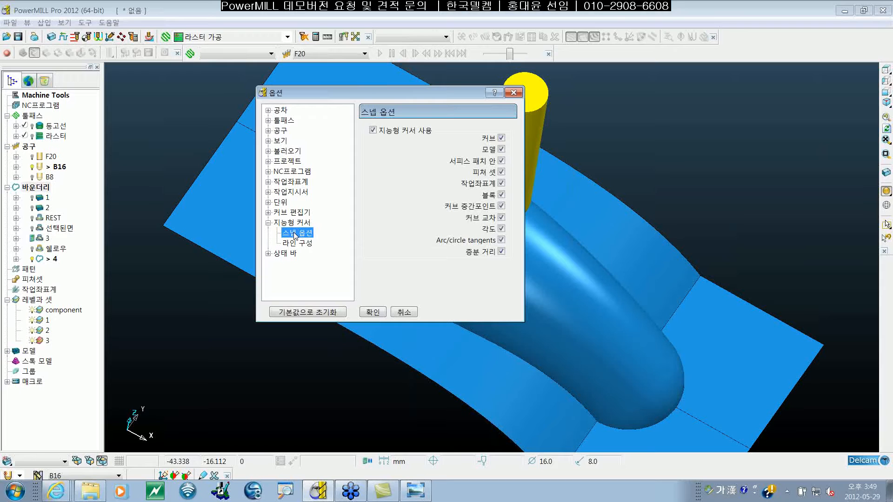
drag(421, 96, 379, 118)
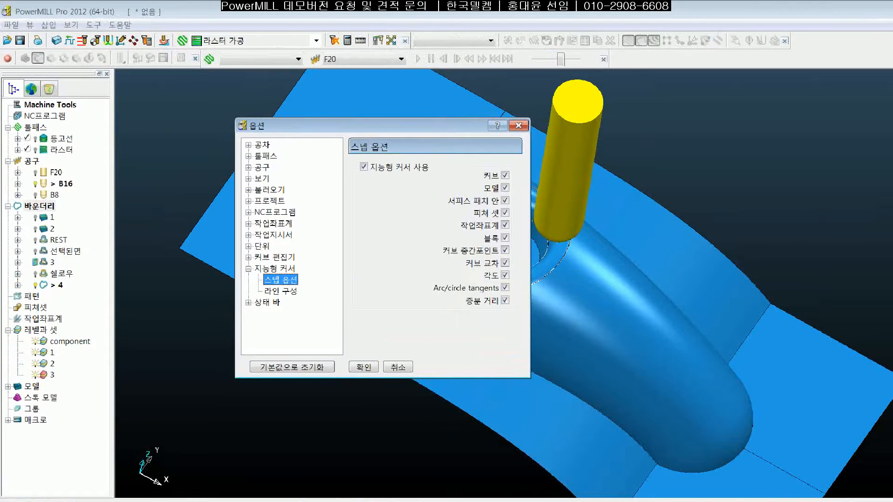
drag(345, 180, 459, 174)
drag(377, 178, 367, 201)
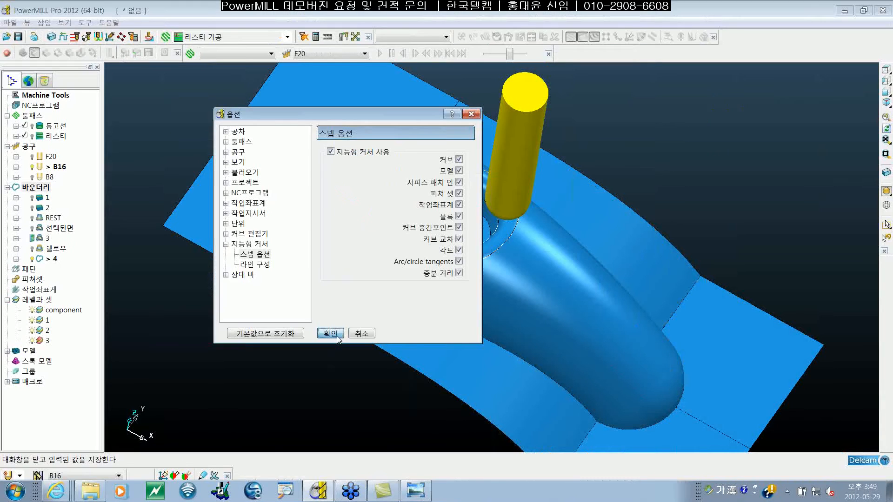
click(331, 333)
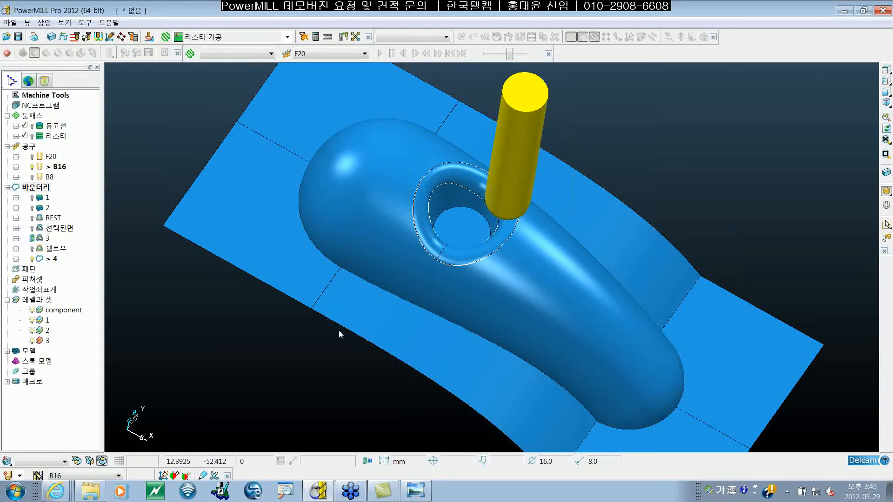
Step: Create a new user-defined boundary and start sketching it in the curve editor
shift+middle_drag(390, 276, 368, 272)
right_click(47, 191)
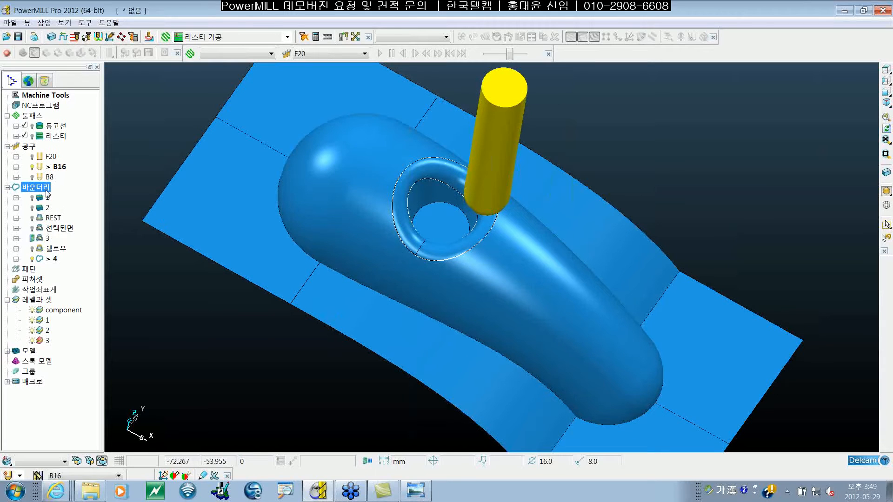
mouse_move(144, 230)
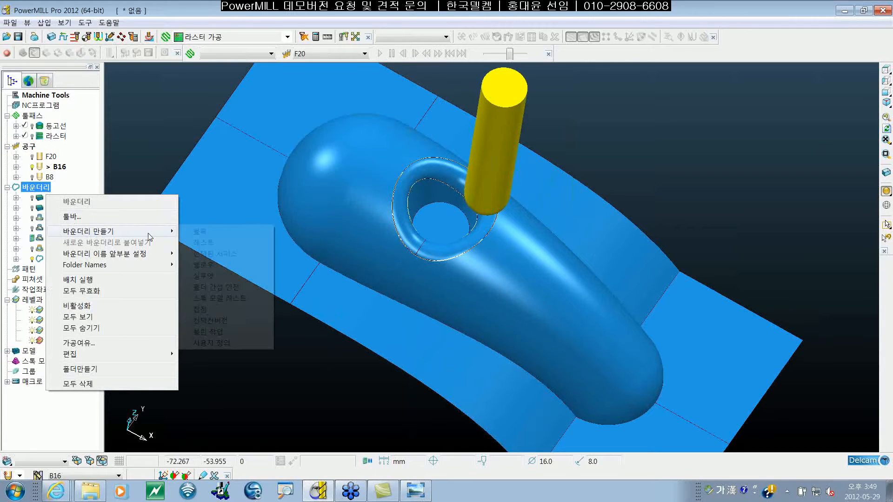
click(240, 343)
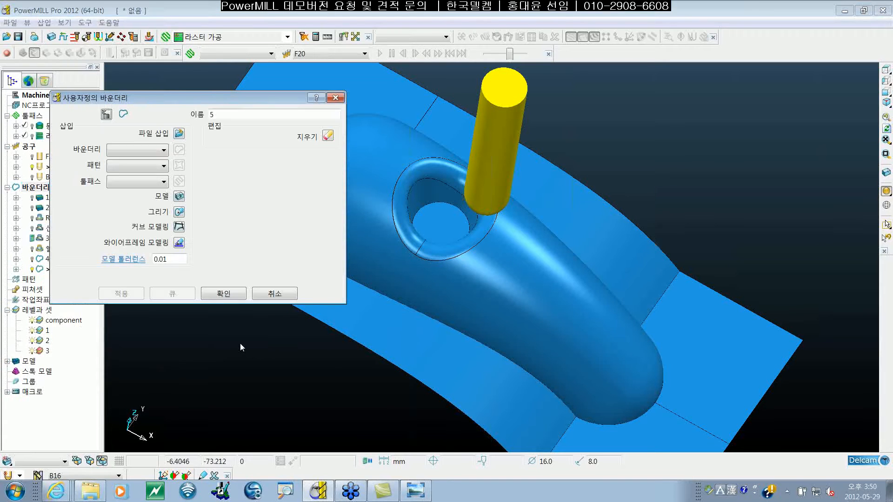
click(179, 212)
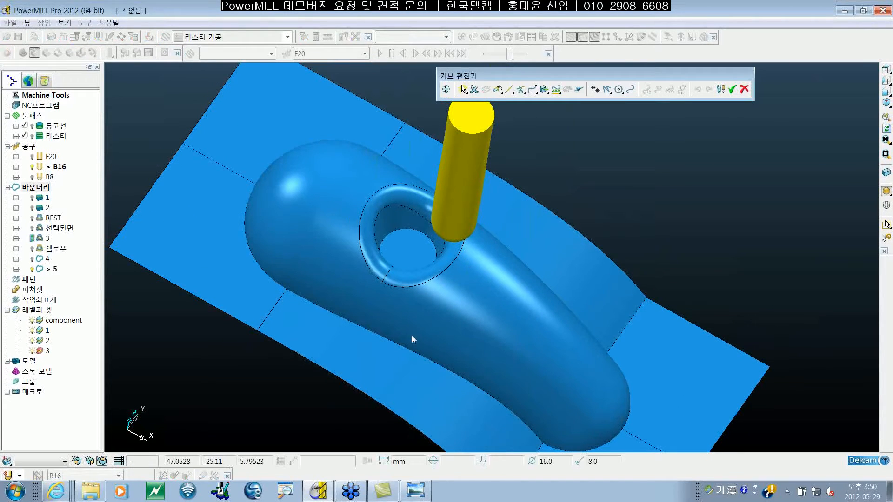
Step: In the top wireframe view, draw a closed rounded outline about 33 mm long with continuous lines on the ridge beside the pocket
middle_drag(419, 334, 429, 278)
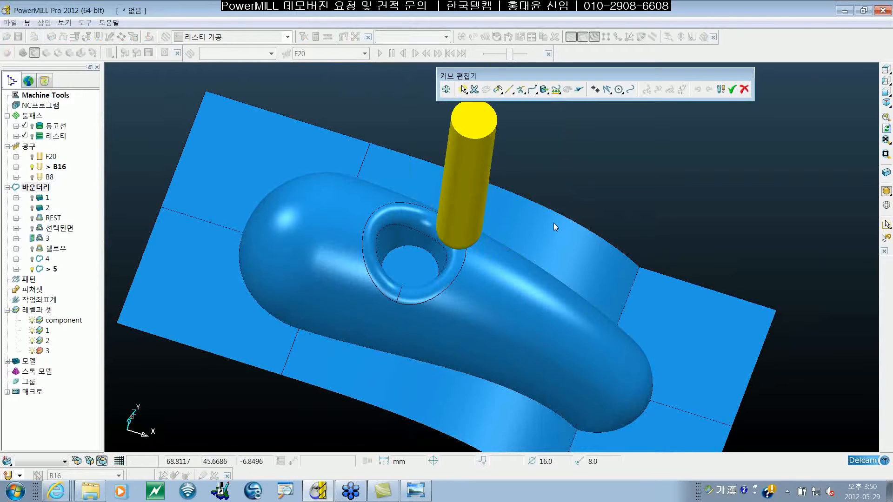
middle_drag(553, 222, 554, 226)
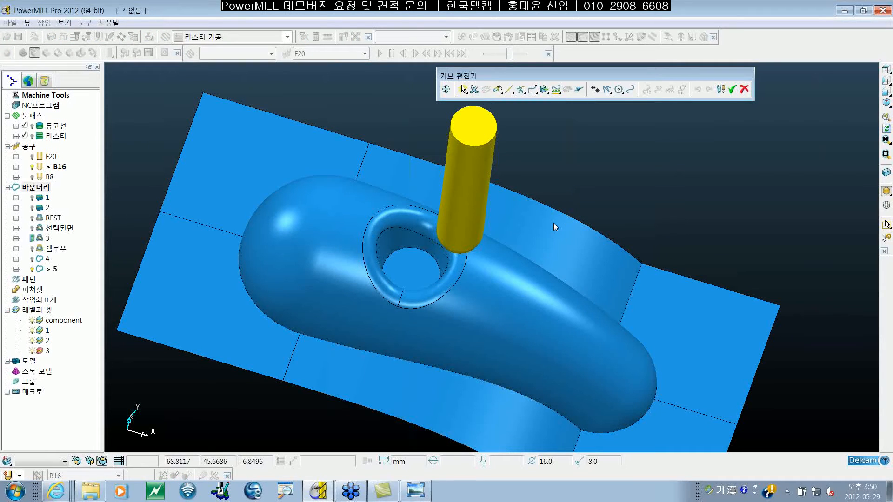
key(ctrl+5)
shift+middle_drag(610, 261, 510, 255)
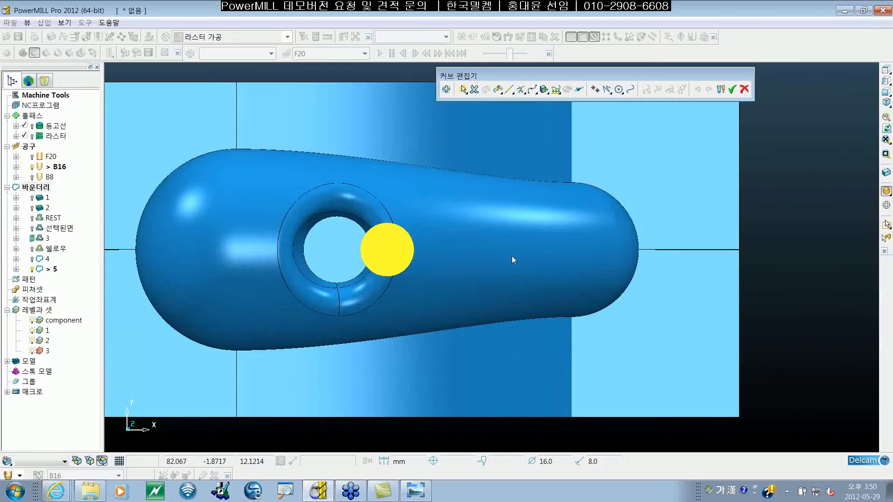
scroll(515, 255, up, 3)
shift+middle_drag(566, 235, 592, 244)
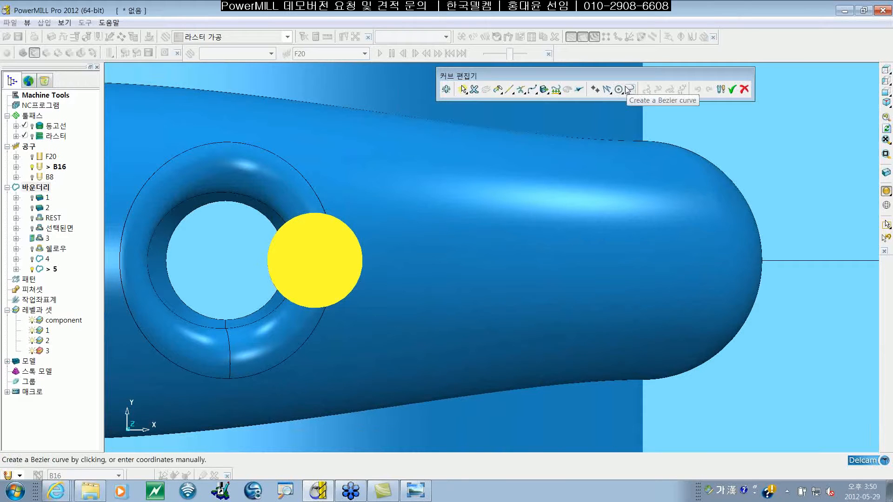
click(608, 91)
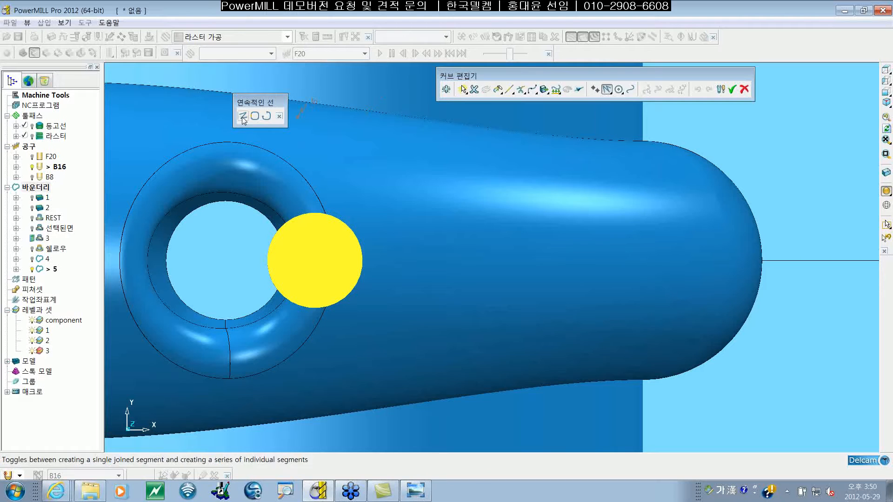
click(428, 196)
click(406, 255)
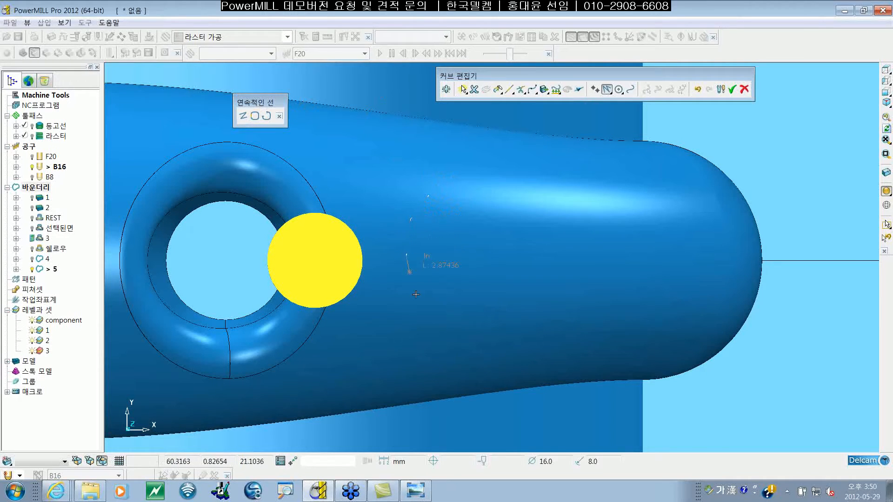
click(415, 300)
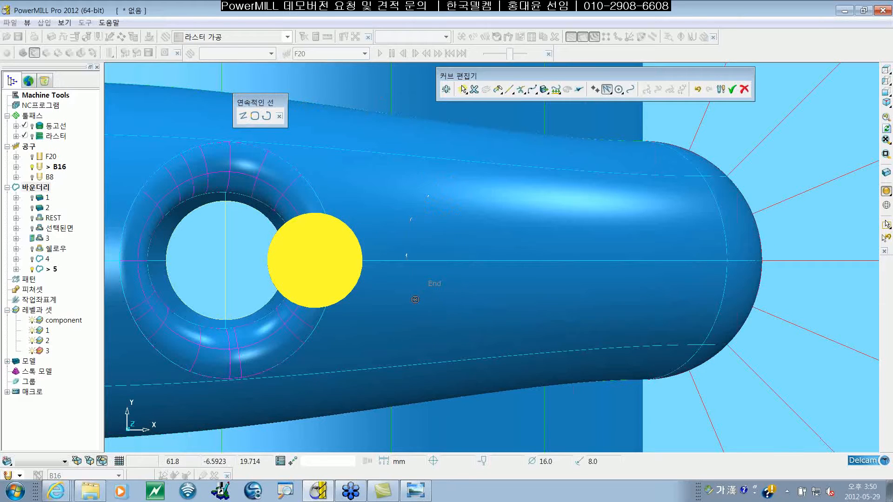
key(F2)
click(423, 313)
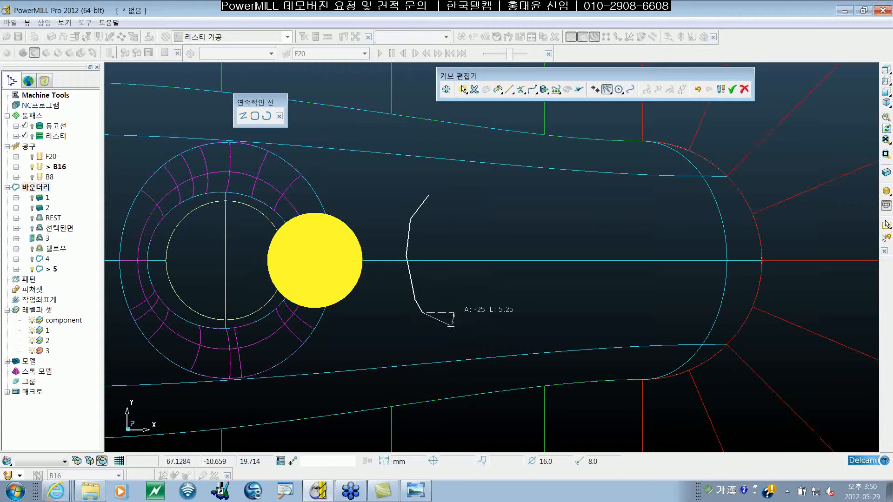
click(460, 329)
click(501, 329)
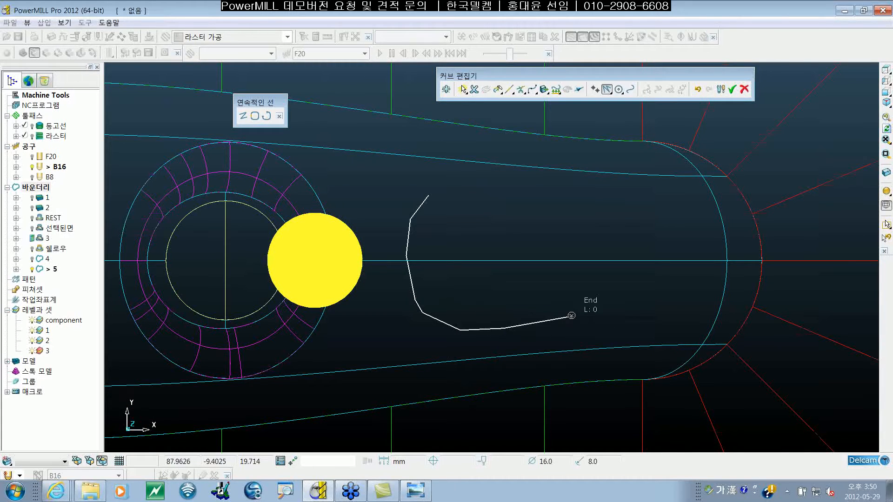
click(572, 317)
click(599, 281)
click(605, 261)
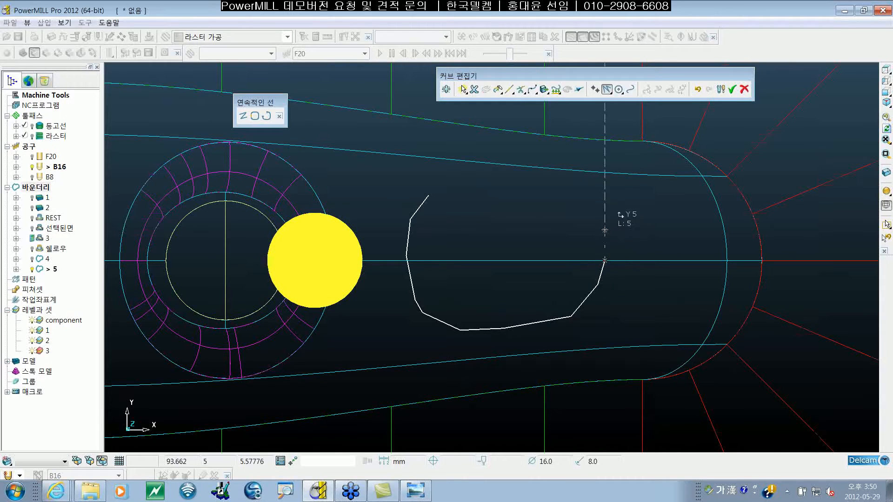
click(605, 229)
click(597, 212)
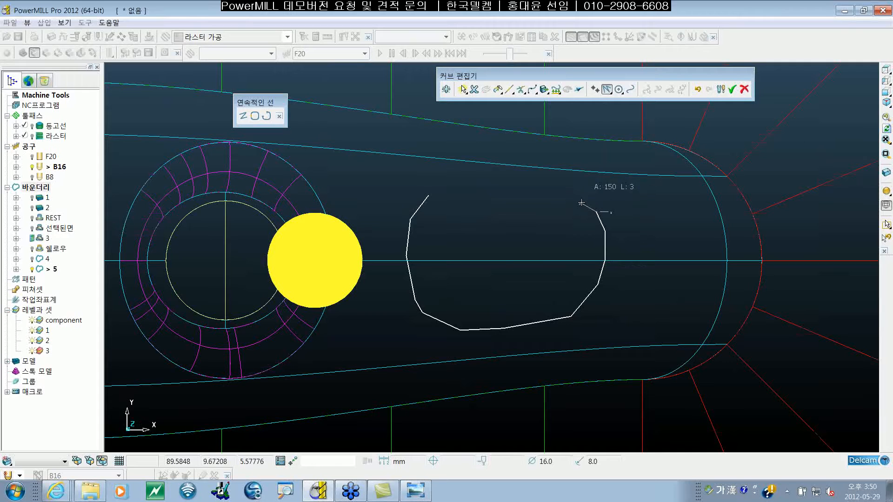
click(580, 201)
click(567, 200)
click(550, 186)
click(504, 186)
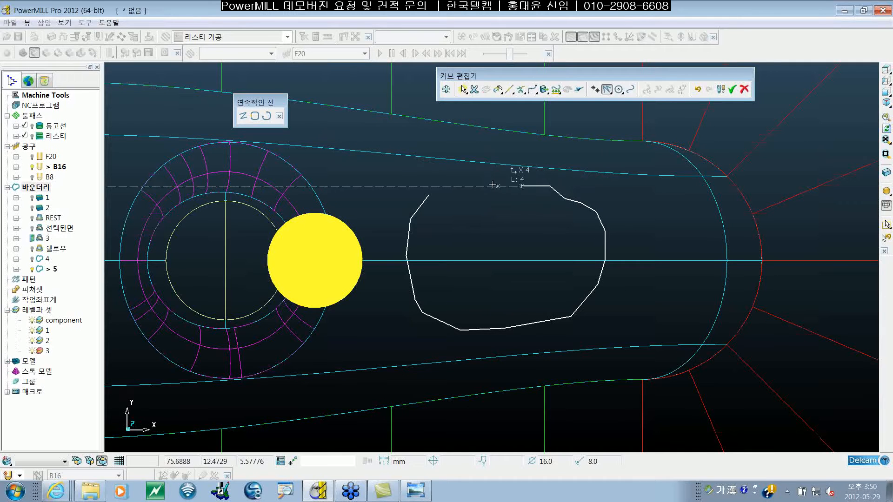
click(485, 186)
click(463, 182)
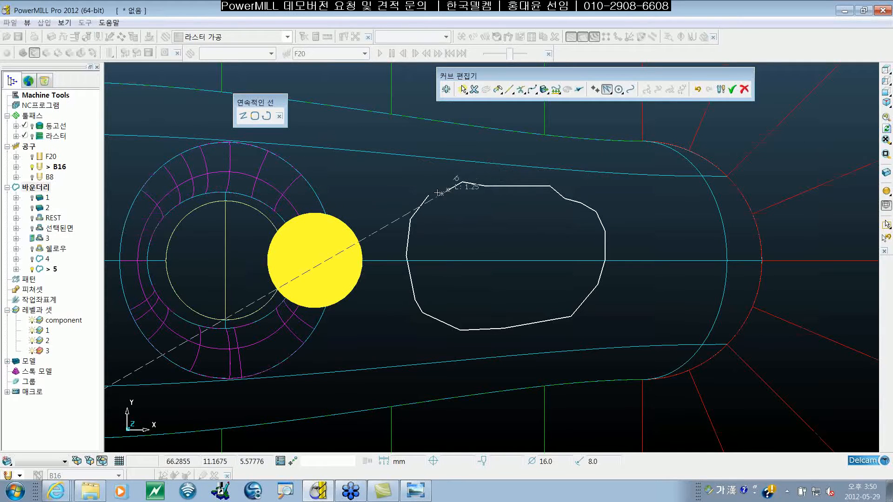
click(429, 194)
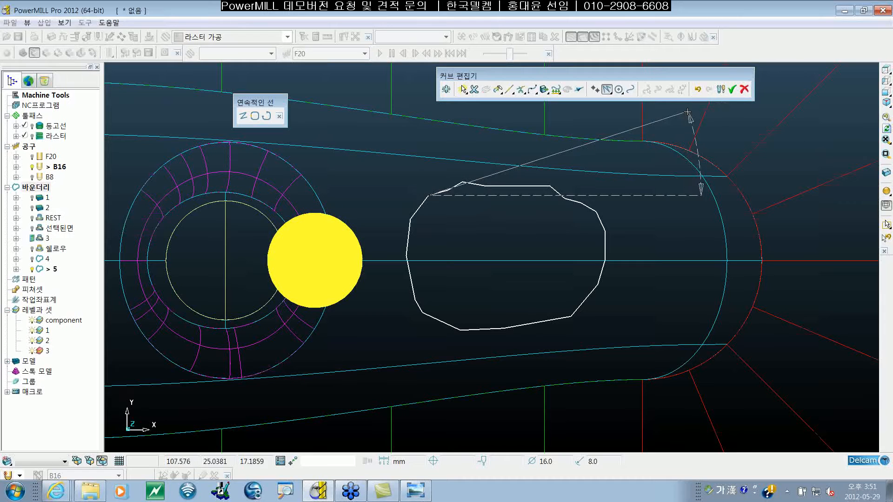
Step: Undo the outline's last segment and close the gap with an automatic straight closing segment
click(698, 89)
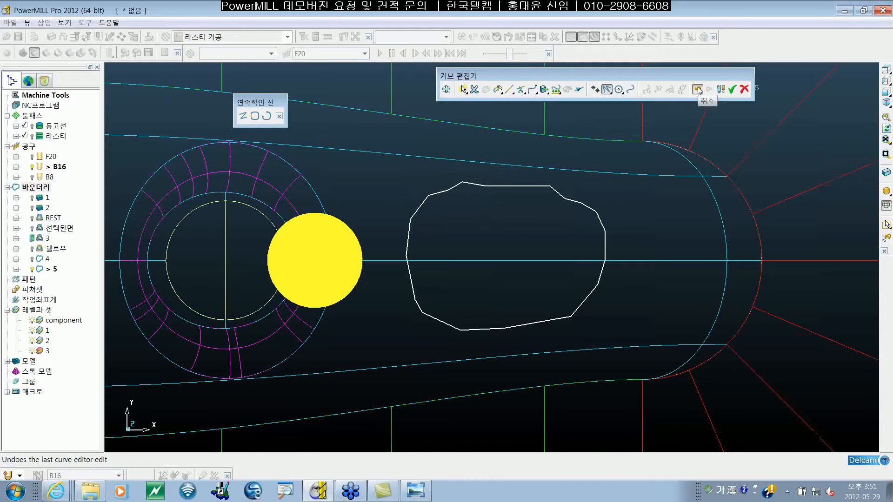
click(698, 90)
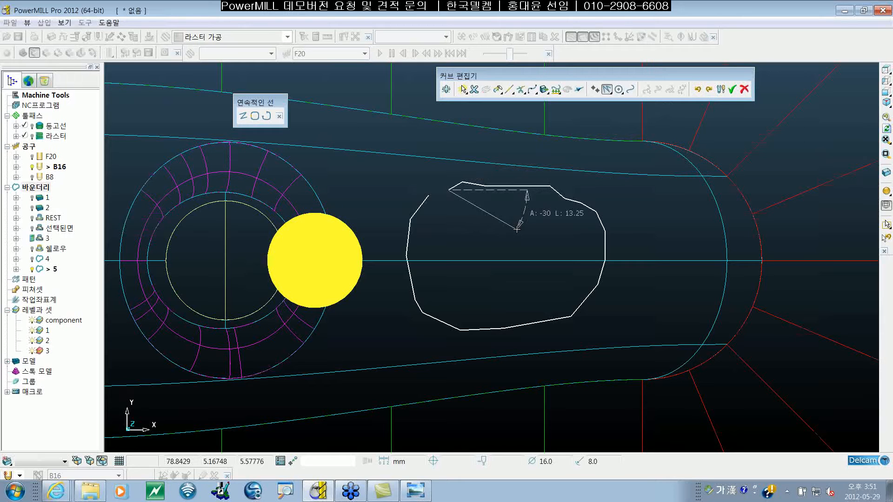
scroll(504, 229, up, 1)
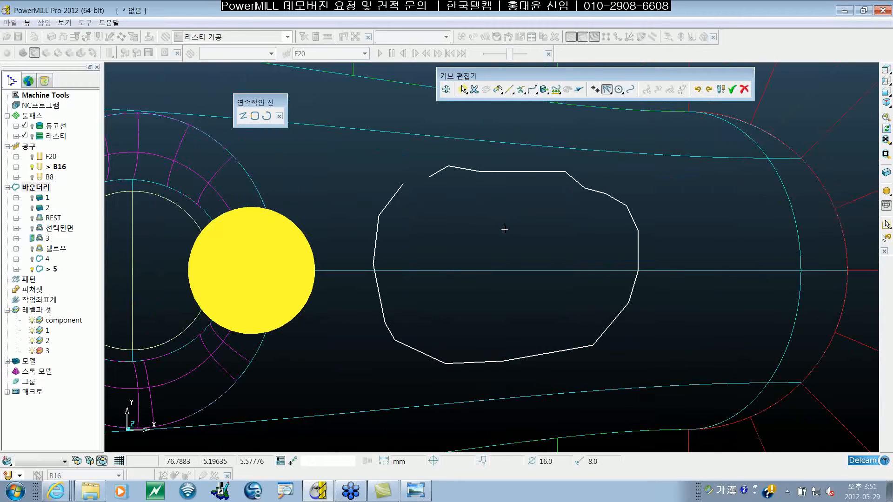
scroll(505, 230, up, 1)
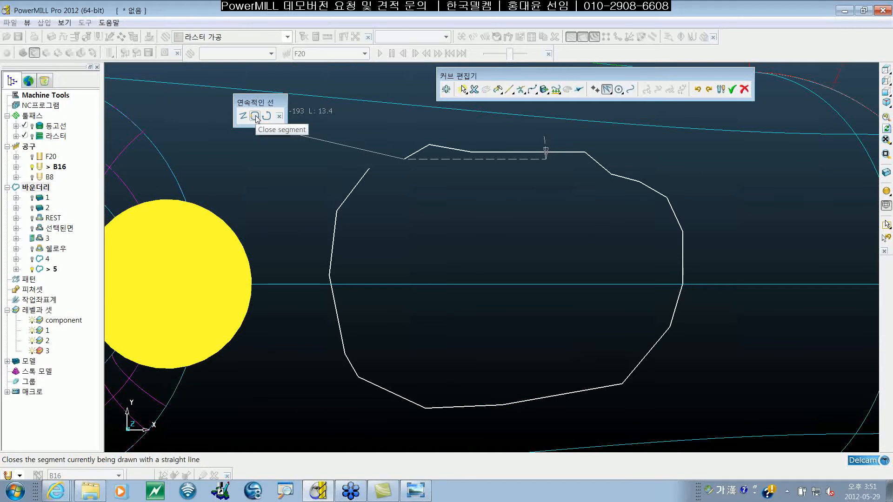
click(255, 116)
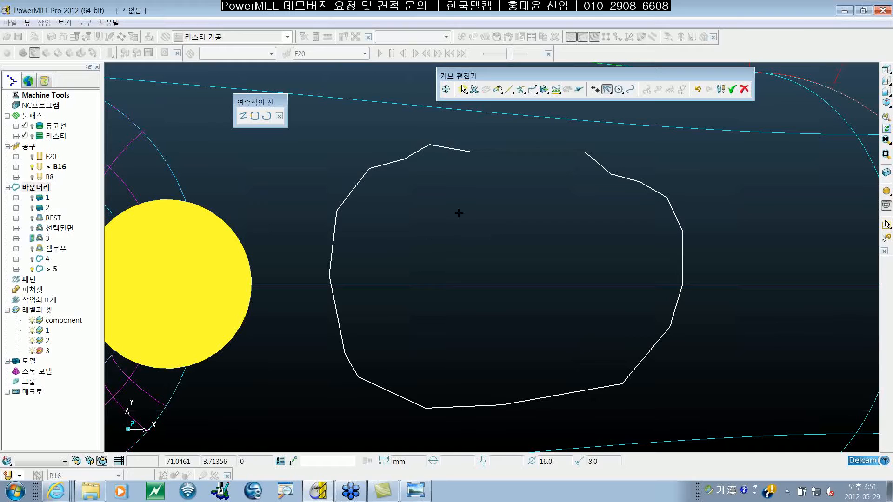
Step: Undo the whole continuous-line outline beside the pocket
click(699, 90)
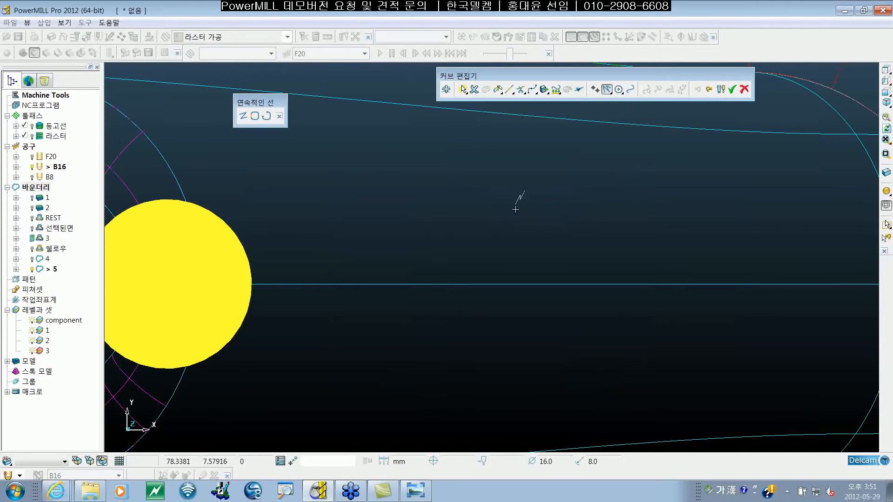
Step: Draw six joined line segments on the ridge beside the pocket, forming the left side of a rounded outline about 21 mm high
mouse_move(518, 203)
middle_down()
mouse_move(508, 187)
mouse_move(510, 200)
middle_up()
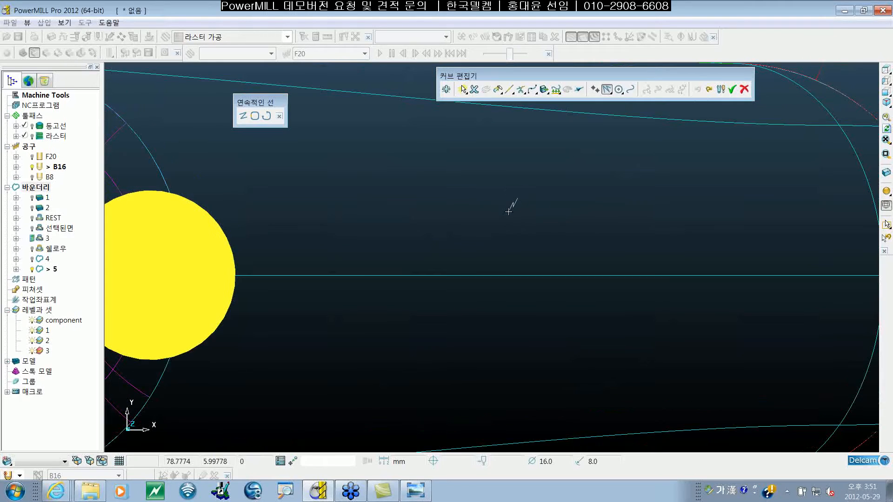
click(439, 149)
click(399, 183)
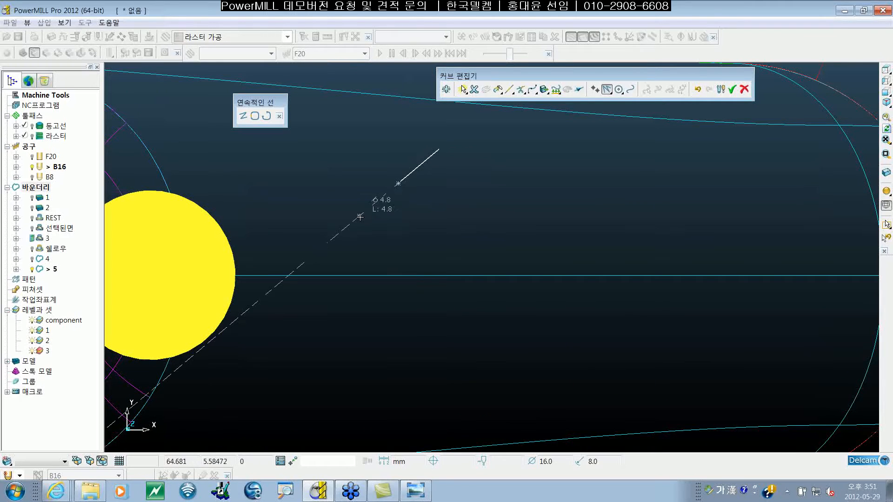
click(360, 216)
click(351, 256)
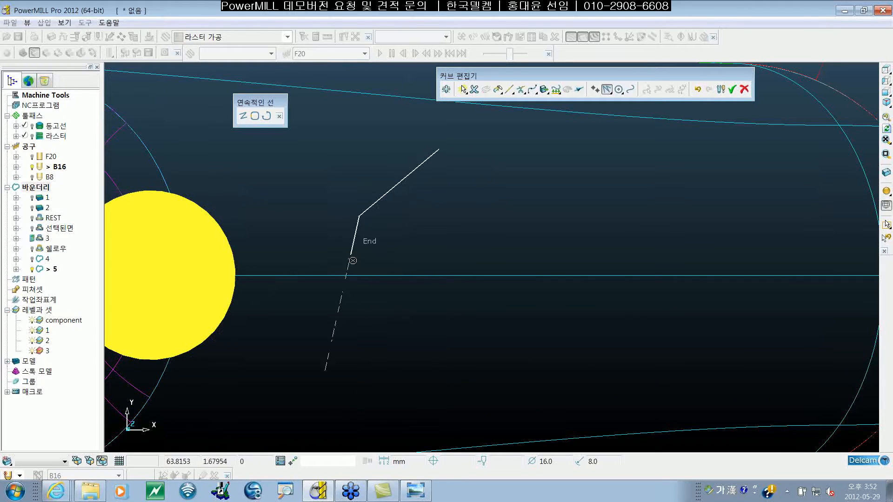
click(350, 310)
click(377, 354)
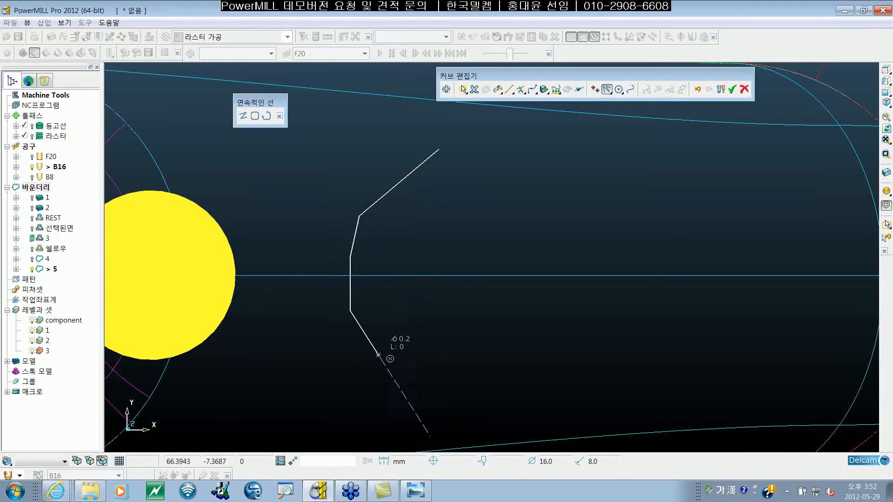
click(452, 381)
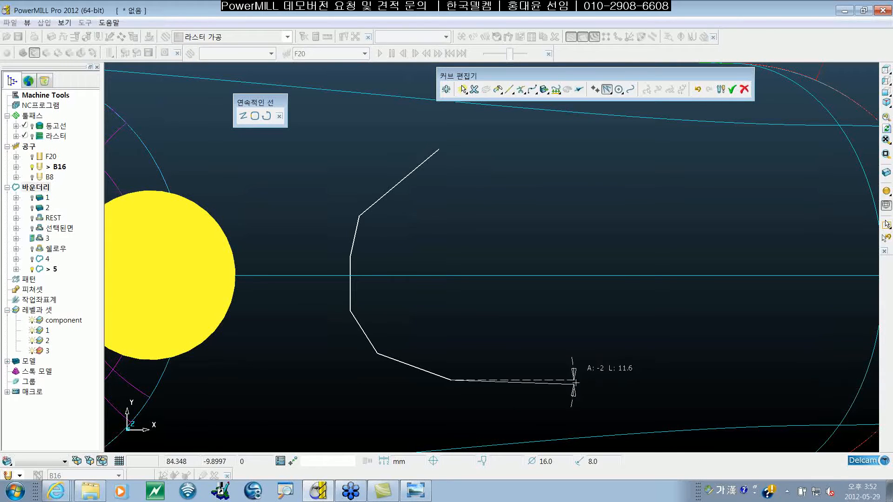
Step: Try to place the outline's next point by entering 10 as its coordinate value, and undo the resulting segment
shift+middle_drag(581, 377, 554, 347)
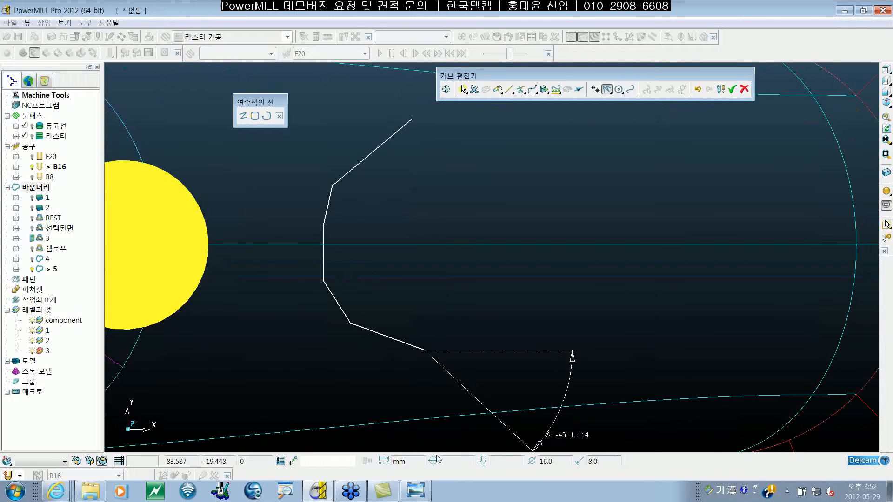
click(337, 462)
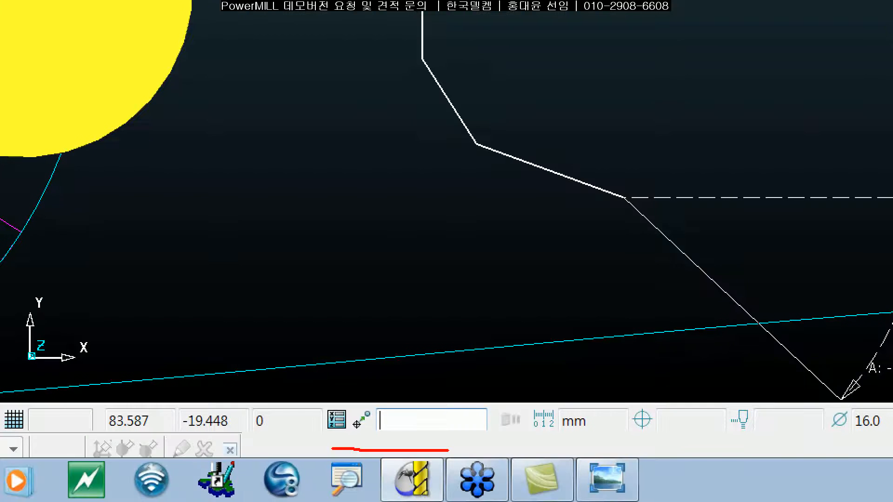
mouse_move(449, 451)
mouse_down()
mouse_move(322, 386)
mouse_move(324, 445)
mouse_move(353, 450)
mouse_up()
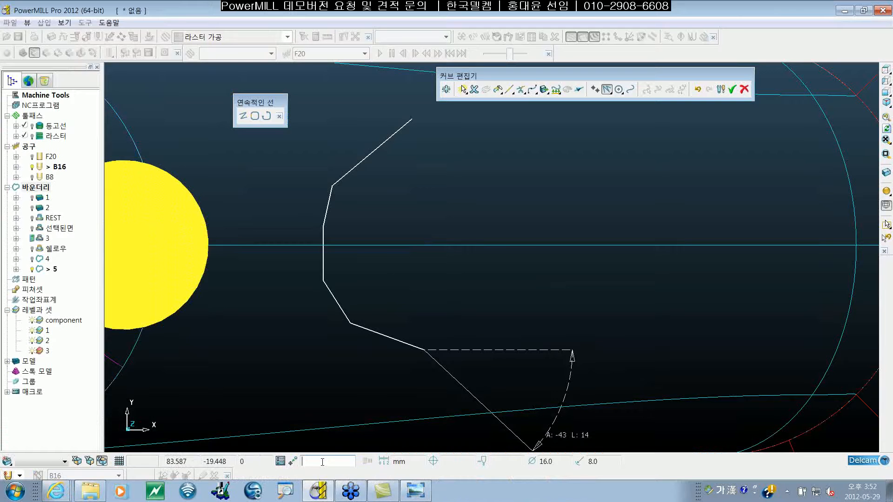
text(10)
key(Return)
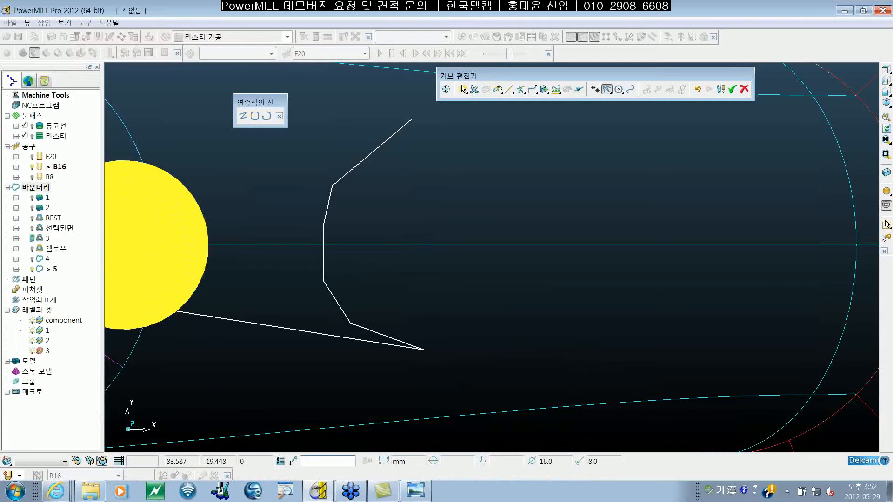
shift+middle_drag(450, 332, 428, 330)
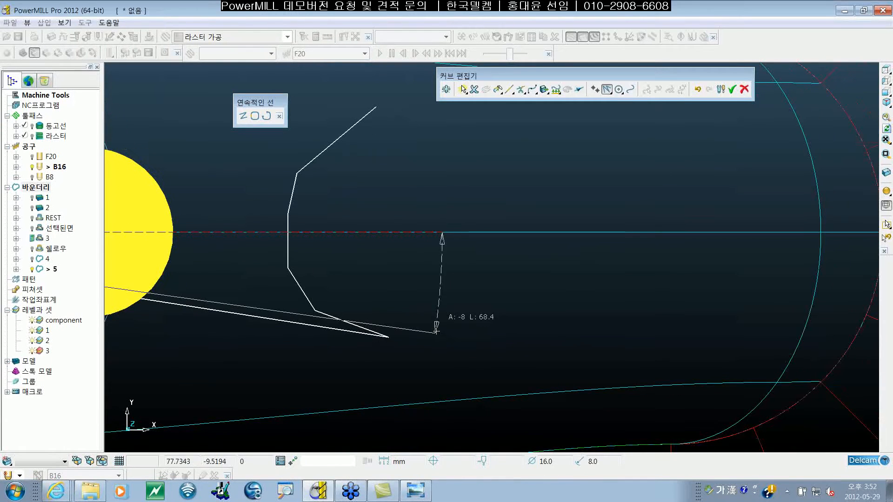
click(698, 89)
Step: Continue the line chain around the right side and back to its start point, closing the outline at about 31 mm long
shift+middle_drag(566, 288, 553, 313)
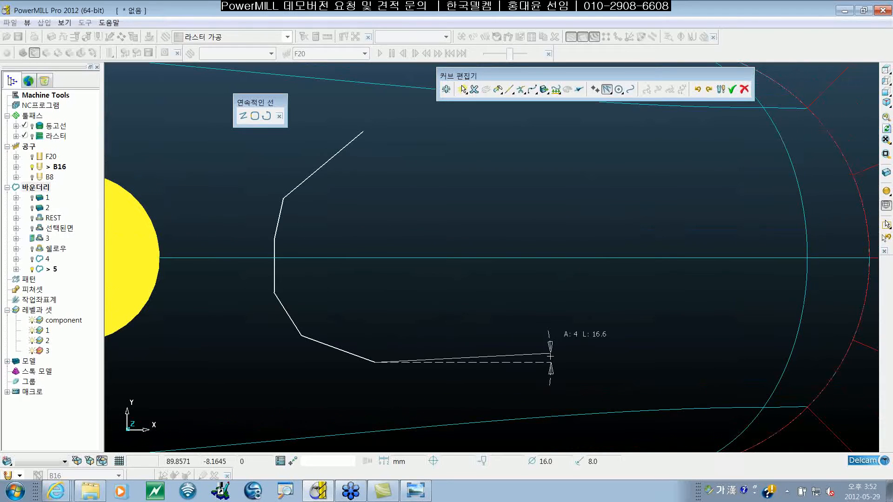
click(562, 351)
click(619, 280)
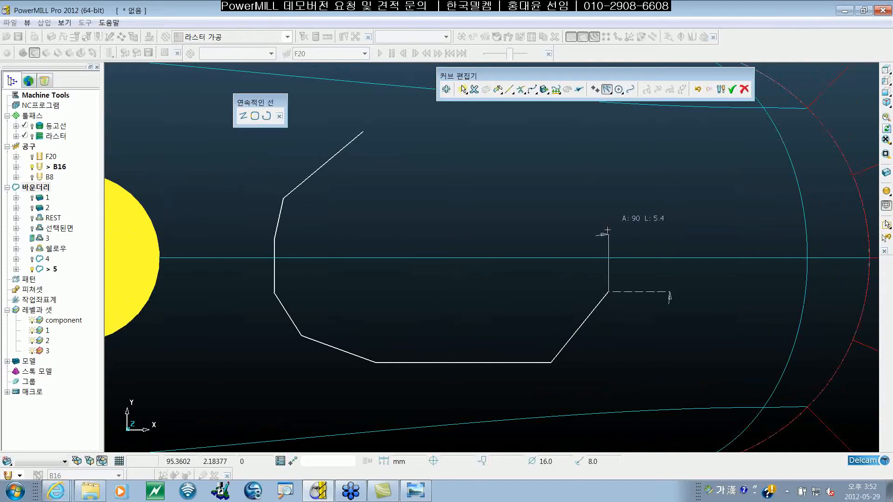
click(608, 206)
click(570, 159)
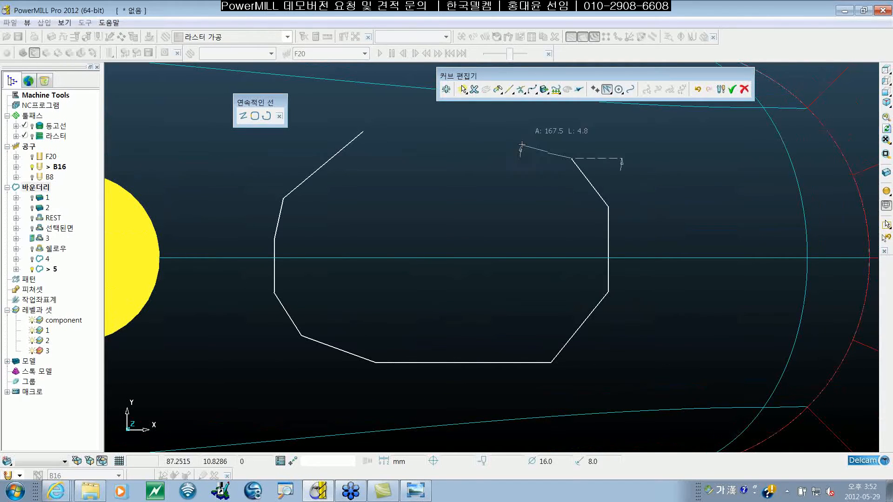
click(529, 134)
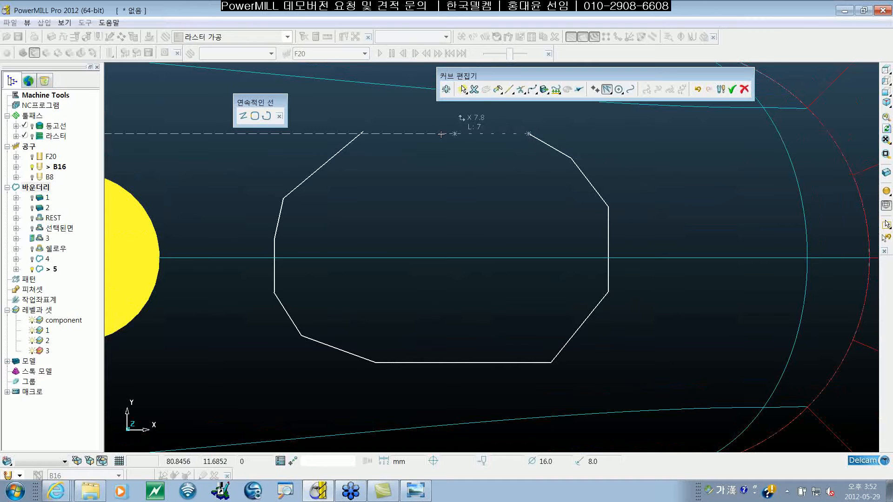
click(363, 133)
key(Escape)
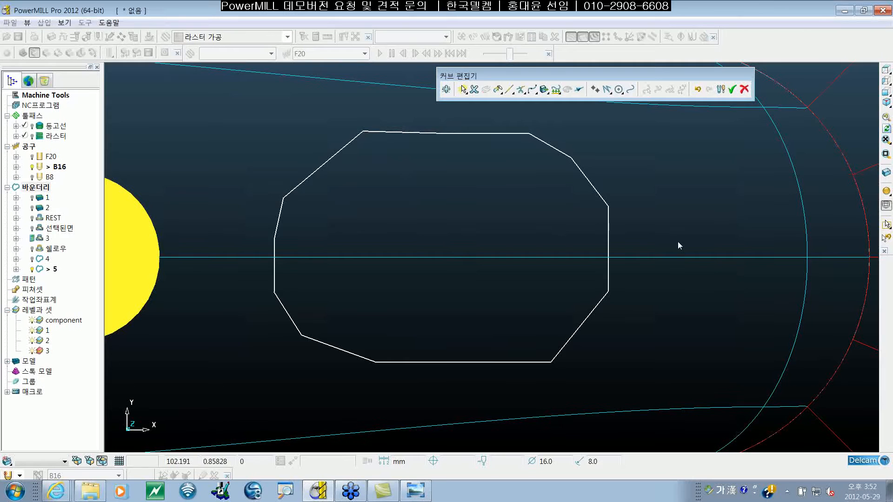
Step: Accept the sketched outline in the curve editor and confirm user-defined boundary 5
shift+middle_drag(678, 243, 675, 229)
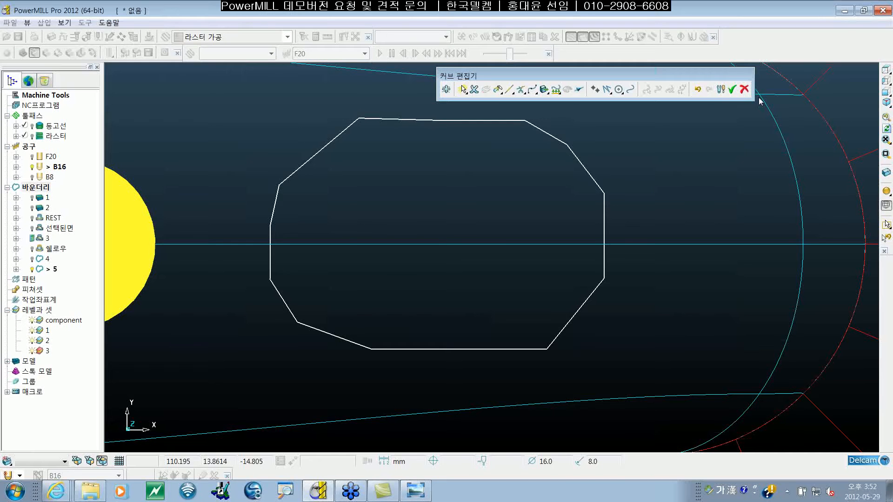
click(636, 142)
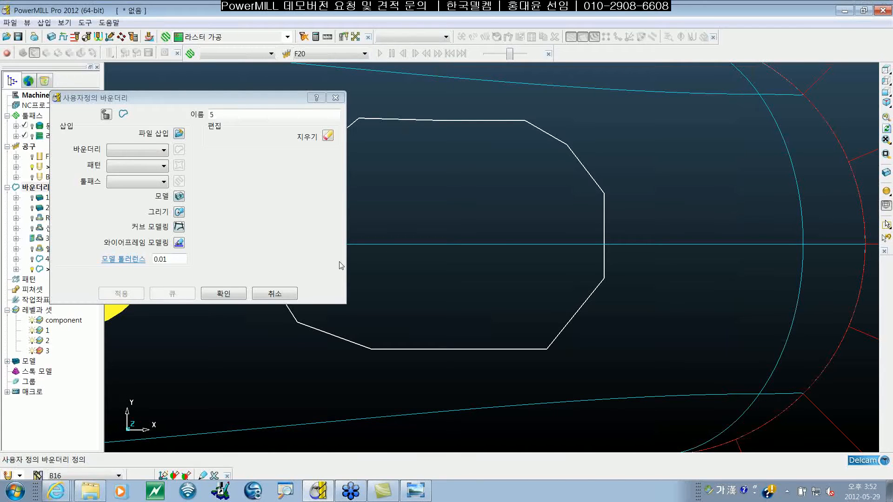
click(236, 293)
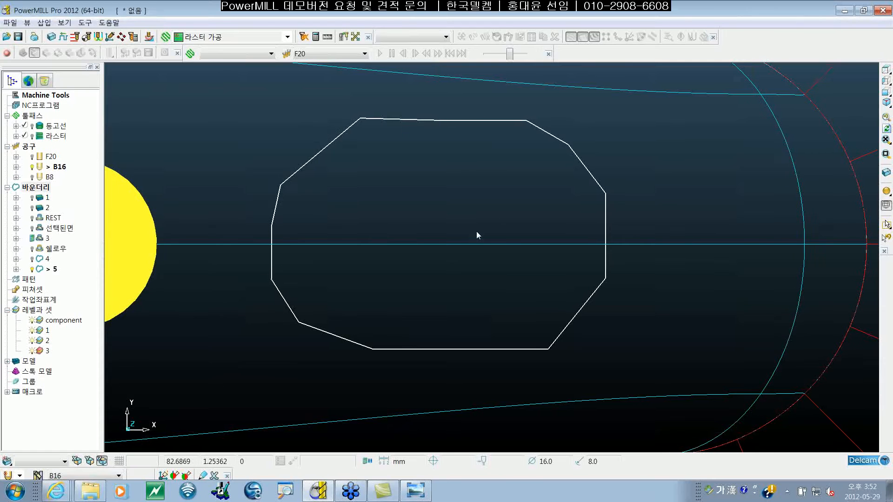
Step: Select the polygonal outline of boundary 5 and convert it to a spline with a fitting tolerance of 2
scroll(520, 219, down, 5)
scroll(521, 253, down, 1)
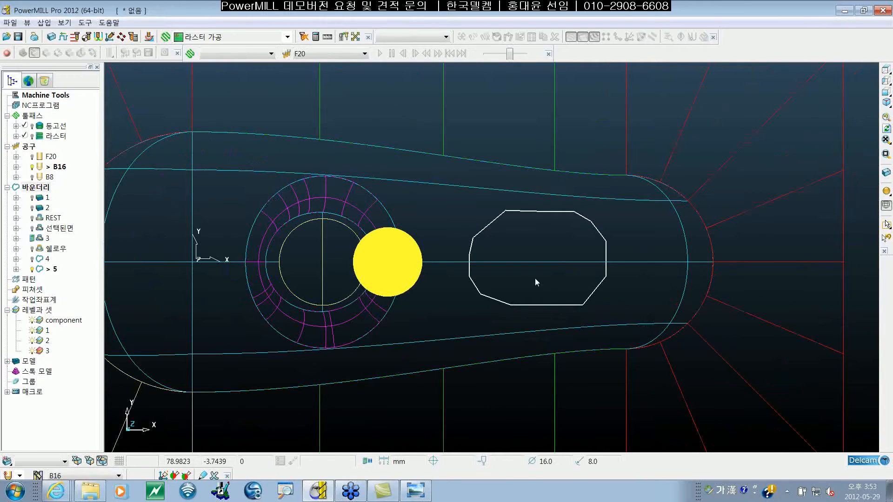
shift+middle_drag(535, 279, 533, 261)
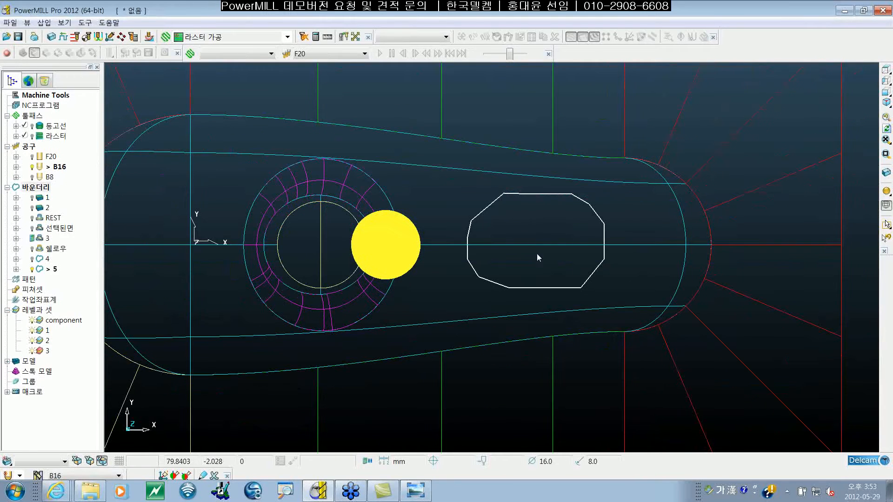
click(534, 193)
right_click(531, 196)
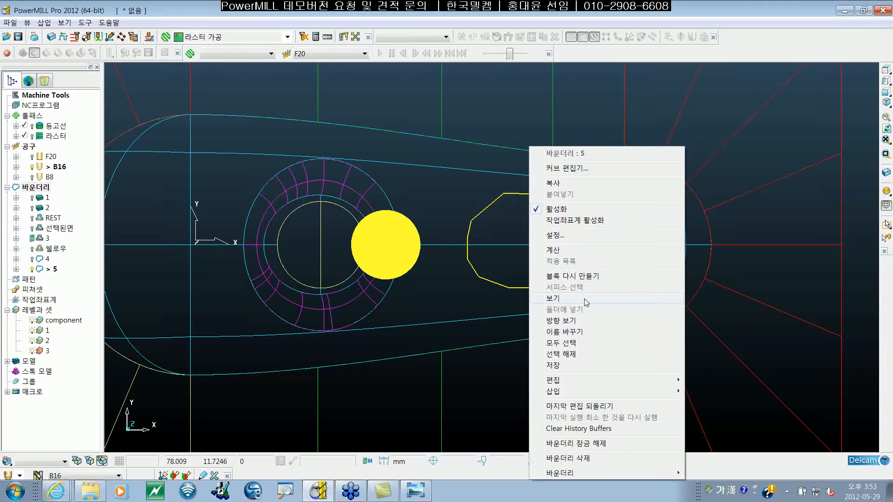
mouse_move(586, 379)
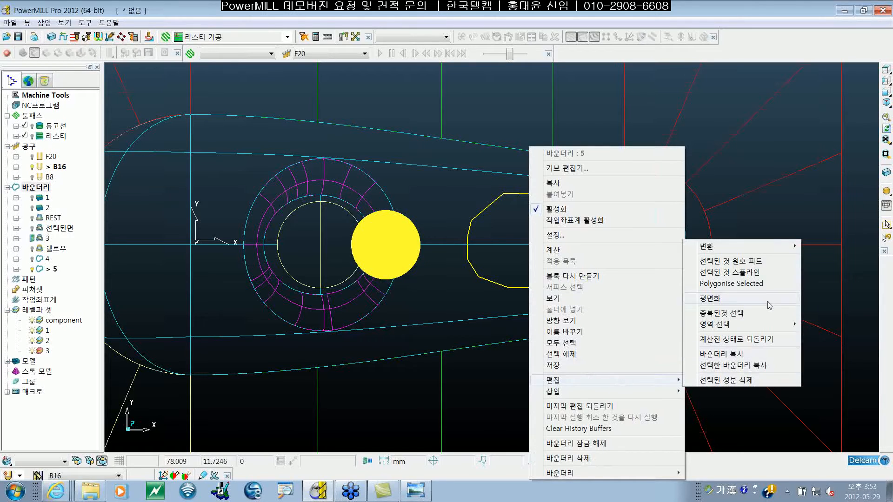
click(770, 274)
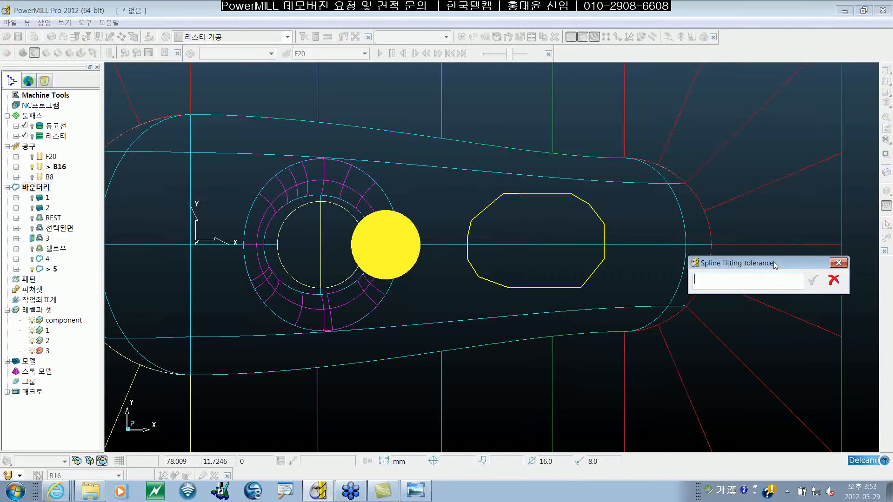
drag(774, 261, 738, 238)
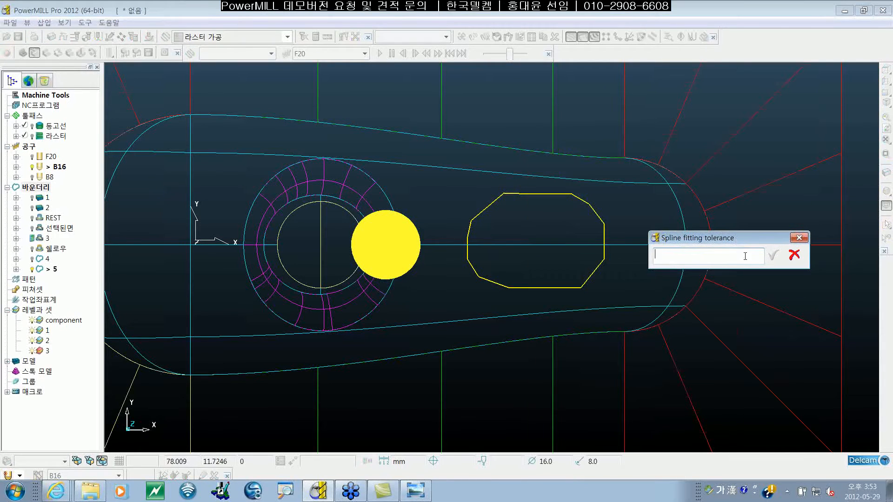
text(2)
key(Return)
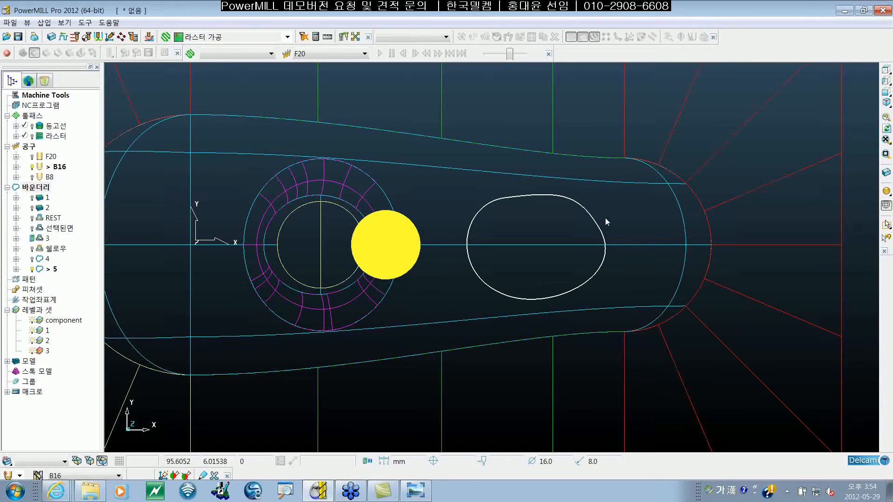
Step: Activate the REST boundary, inspect it on the shaded model, and turn off the model's shaded and wireframe display
shift+middle_drag(604, 223, 636, 220)
double_click(52, 219)
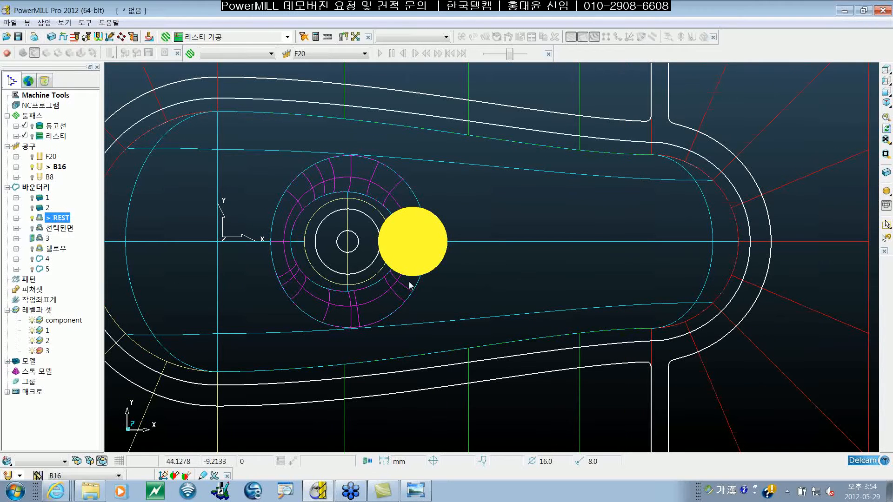
shift+middle_drag(410, 286, 477, 272)
click(886, 192)
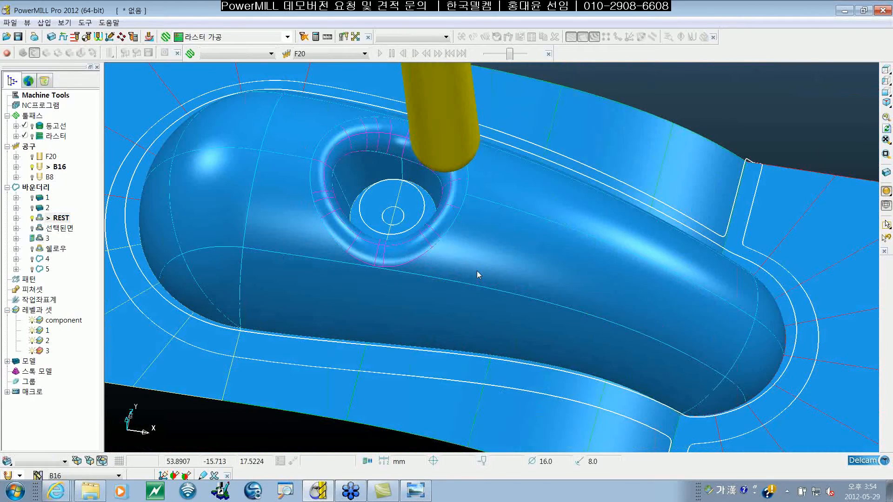
scroll(477, 270, down, 3)
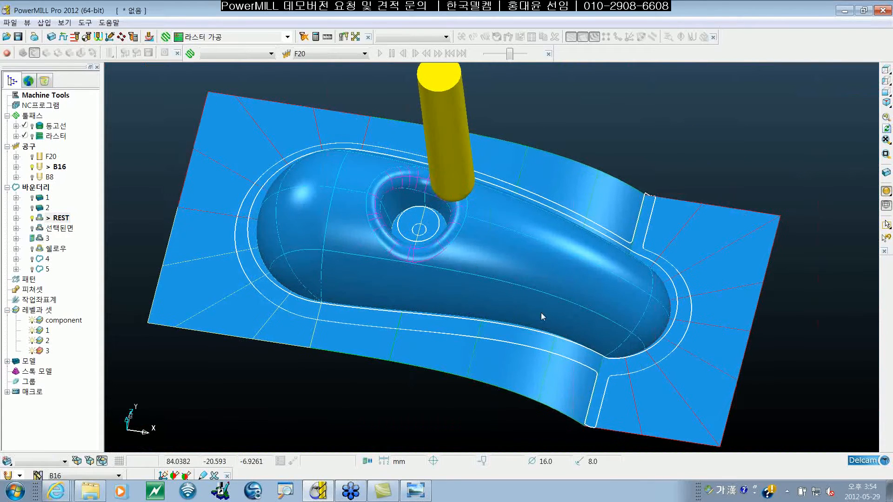
click(886, 205)
Step: Isolate the two small inner circles of the REST boundary, and swap the hidden and visible segments
mouse_move(505, 269)
middle_down()
mouse_move(534, 264)
mouse_move(535, 274)
mouse_move(513, 253)
middle_up()
drag(411, 186, 460, 247)
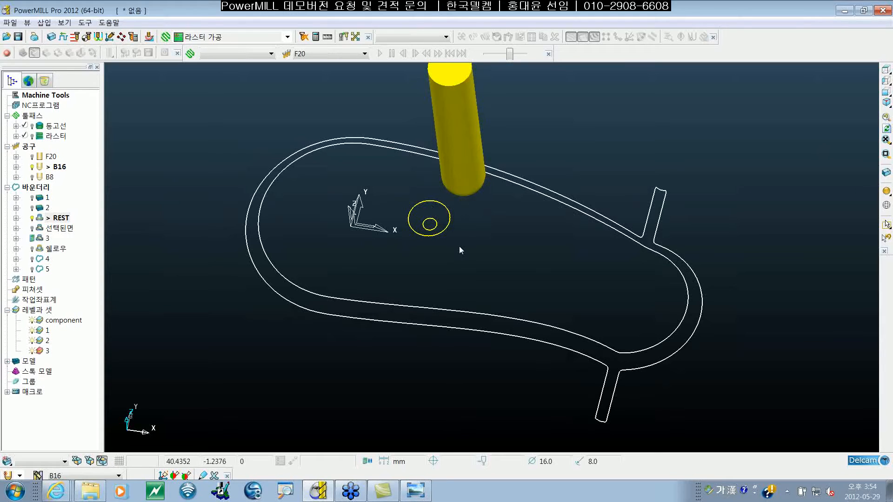
key(ctrl+k)
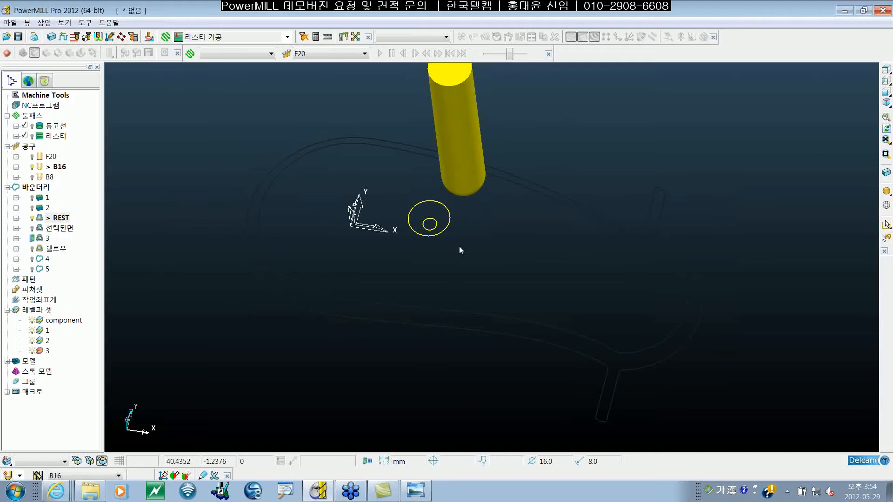
key(ctrl+y)
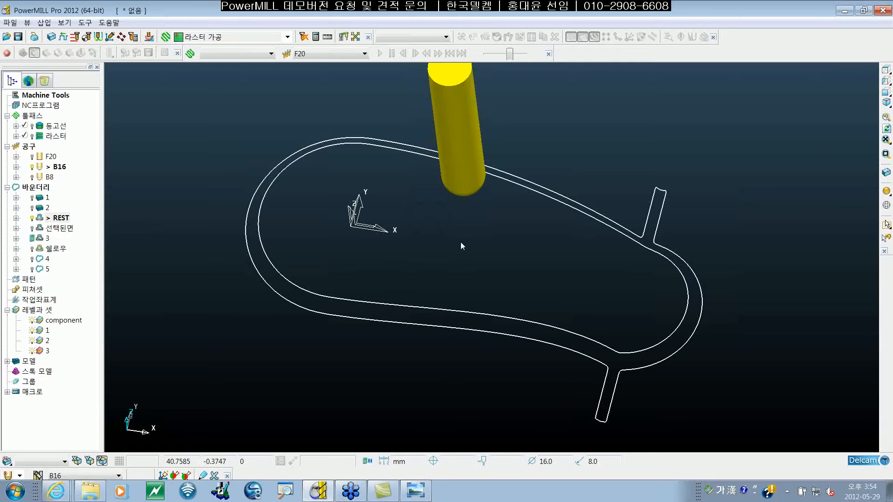
shift+middle_drag(518, 245, 529, 273)
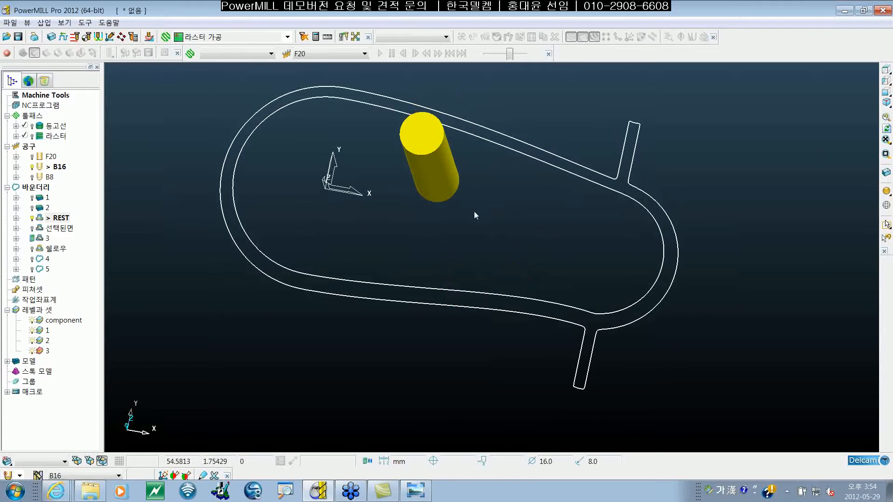
shift+middle_drag(473, 216, 466, 224)
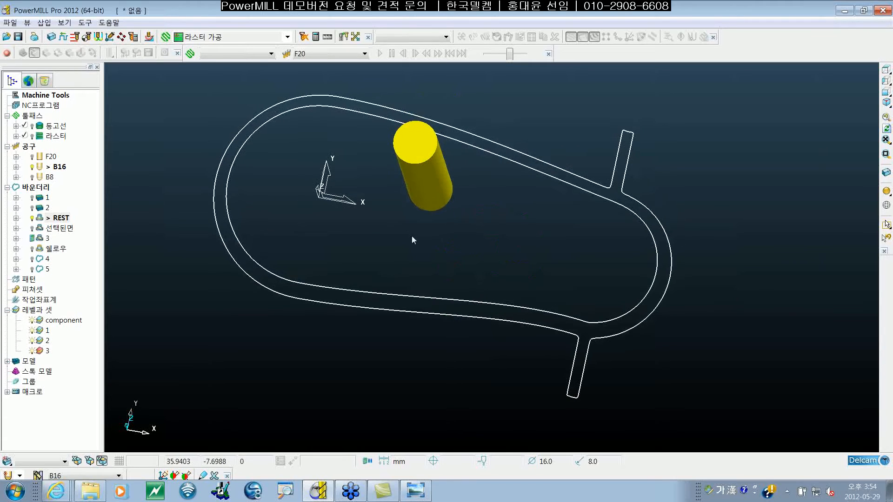
Step: Duplicate the REST boundary, compare the copy with the original by activating it, and make REST active again
right_click(62, 222)
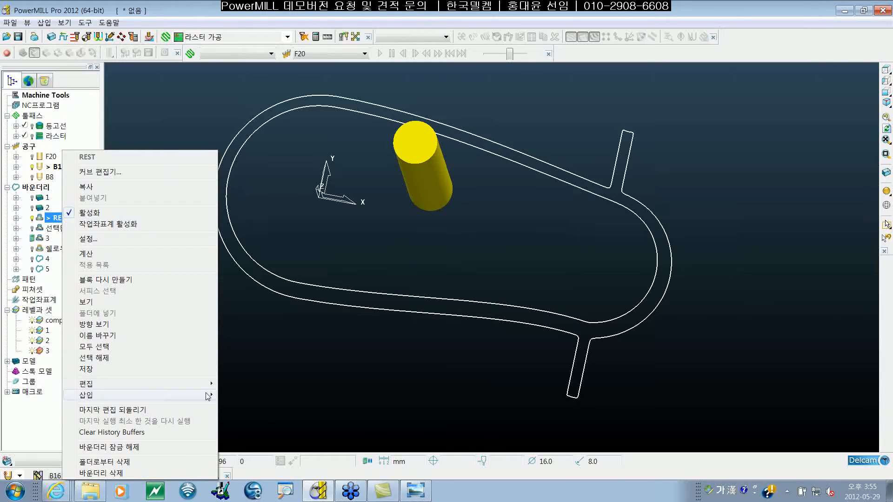
mouse_move(208, 386)
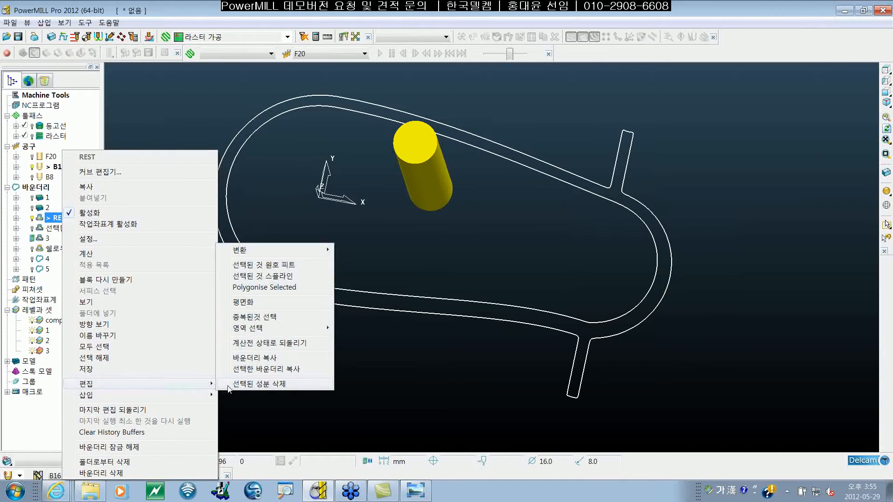
click(237, 359)
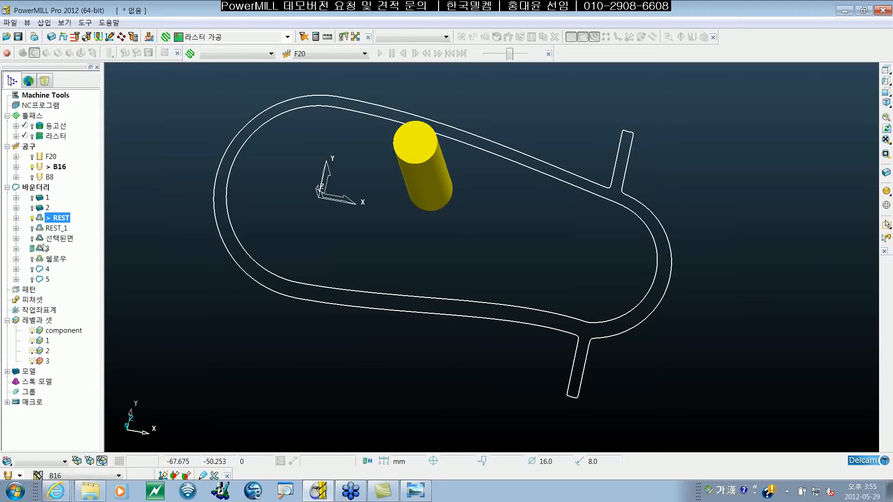
double_click(38, 229)
shift+middle_drag(329, 242, 318, 269)
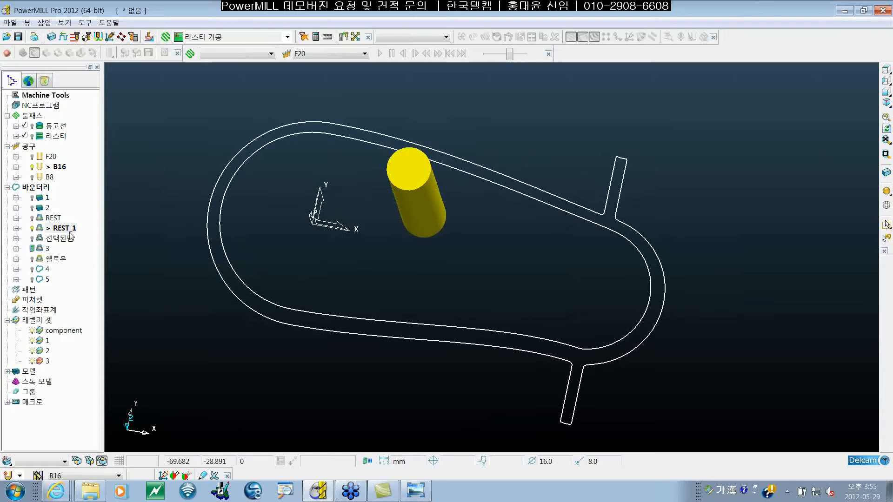
double_click(41, 219)
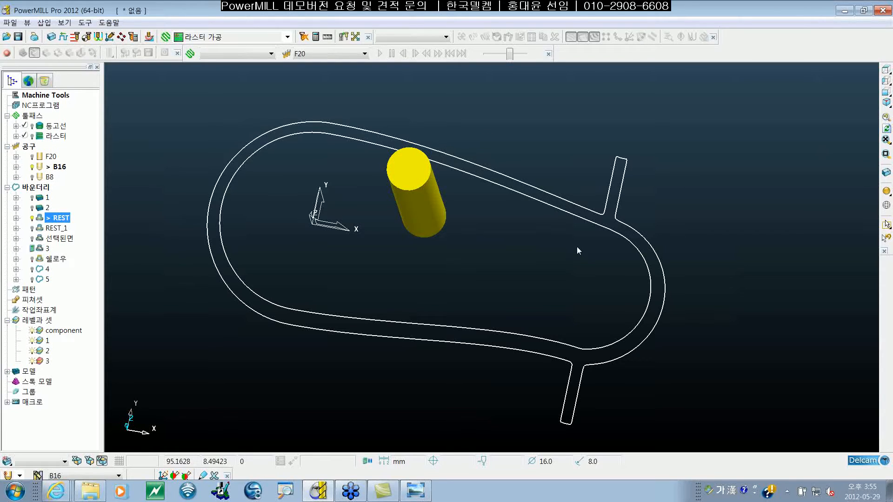
Step: Examine the two narrow protrusions on the outer contour of the REST boundary from several angles
shift+middle_drag(607, 262, 621, 285)
middle_drag(423, 303, 344, 280)
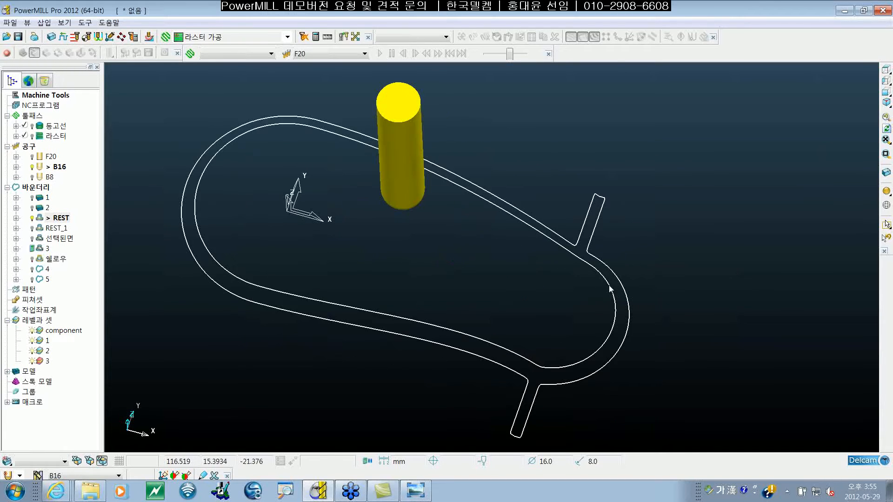
scroll(598, 267, up, 6)
scroll(535, 229, up, 2)
shift+middle_drag(532, 232, 562, 279)
scroll(563, 279, down, 6)
shift+middle_drag(457, 322, 484, 317)
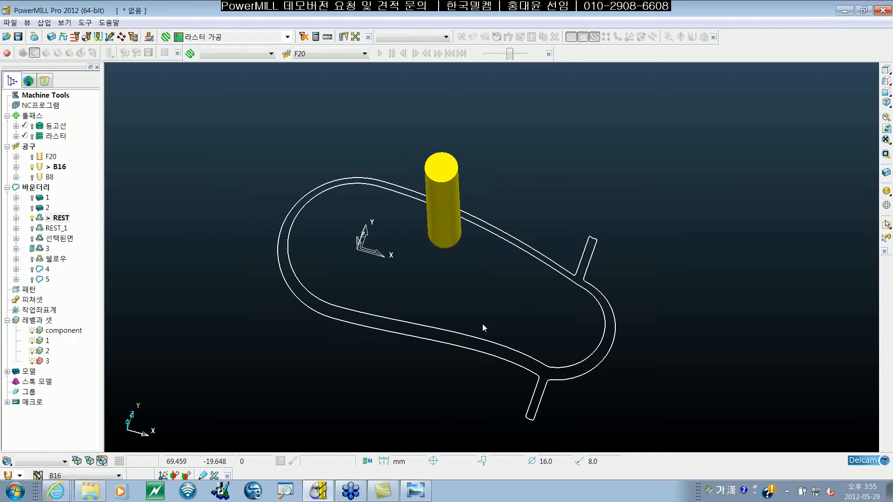
shift+middle_drag(518, 323, 525, 304)
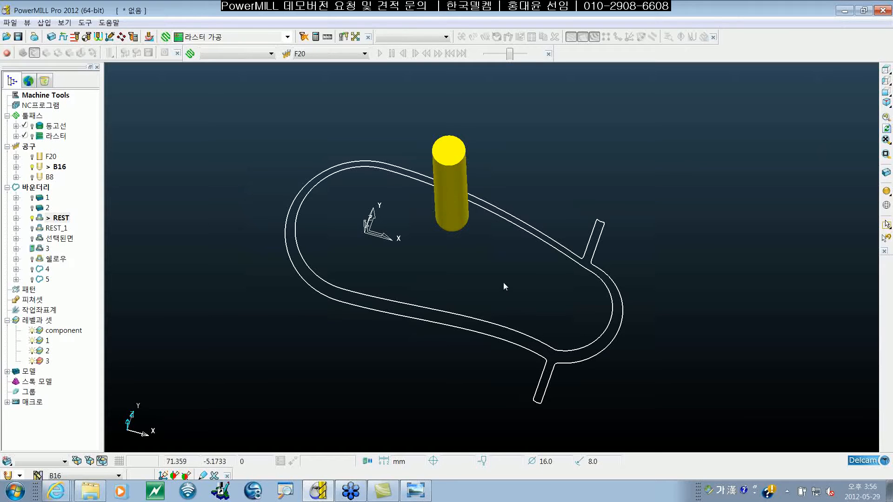
scroll(571, 288, up, 2)
scroll(571, 289, down, 1)
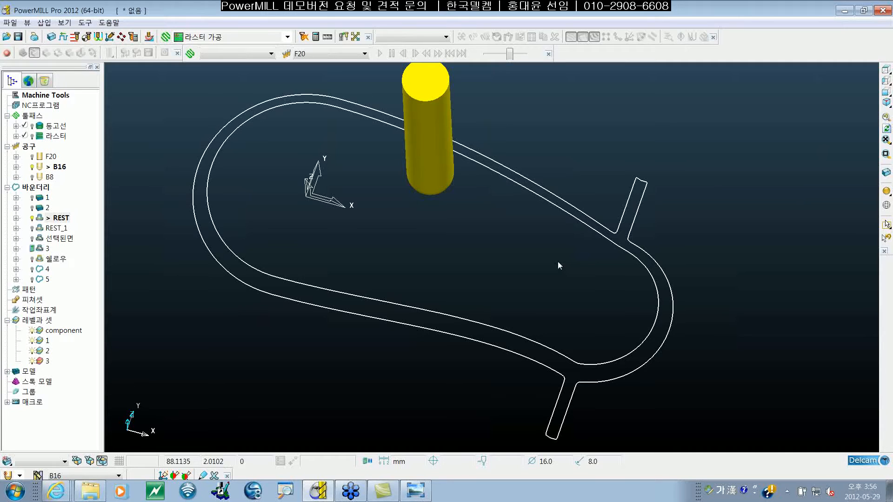
Step: Open the outer contour of the REST boundary in the curve editor and view it from directly above
click(619, 232)
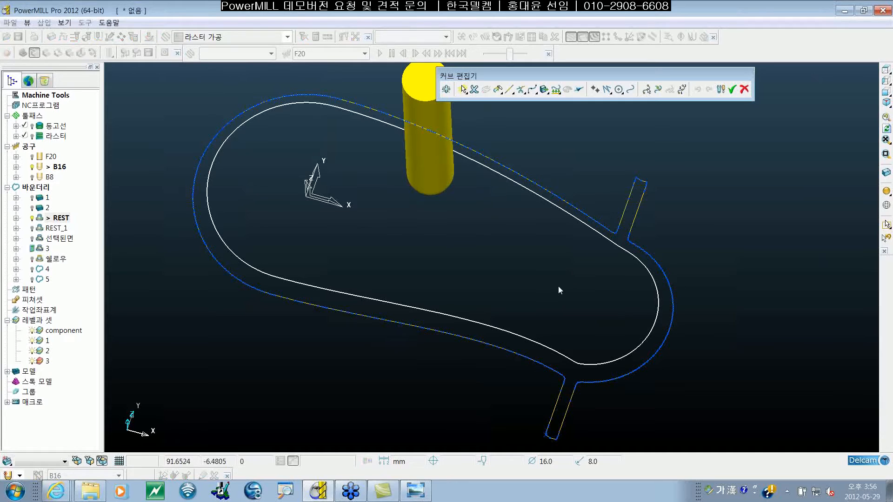
mouse_move(524, 264)
shift+middle_down()
mouse_move(539, 272)
mouse_move(521, 250)
shift+middle_up()
key(ctrl+5)
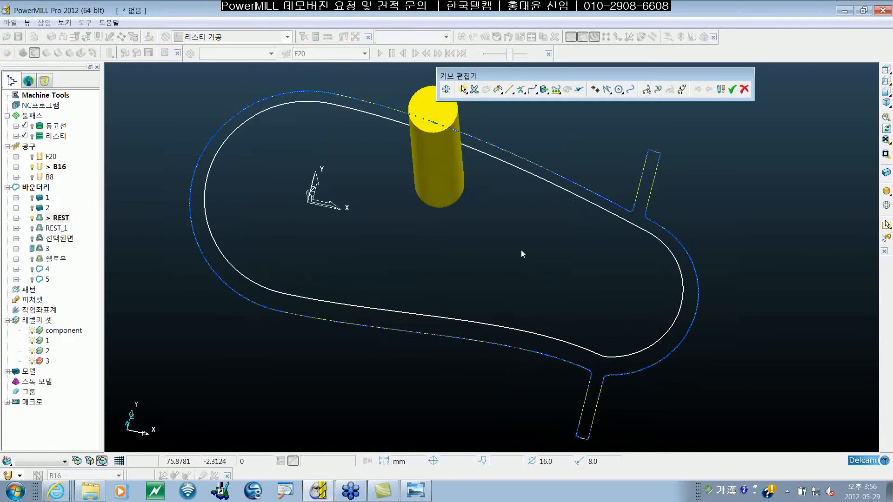
Step: Examine the upper narrow protrusion of the outer REST contour, including its rounded base corners and its closed end
scroll(644, 223, up, 5)
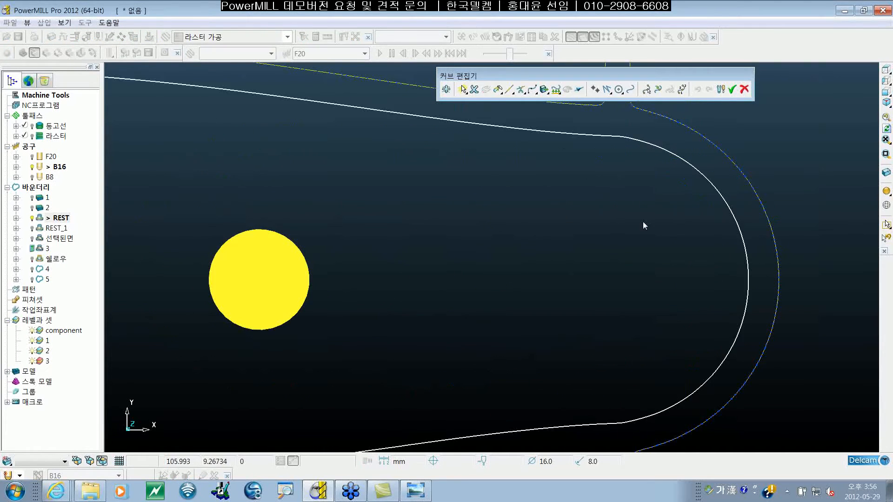
scroll(619, 234, up, 4)
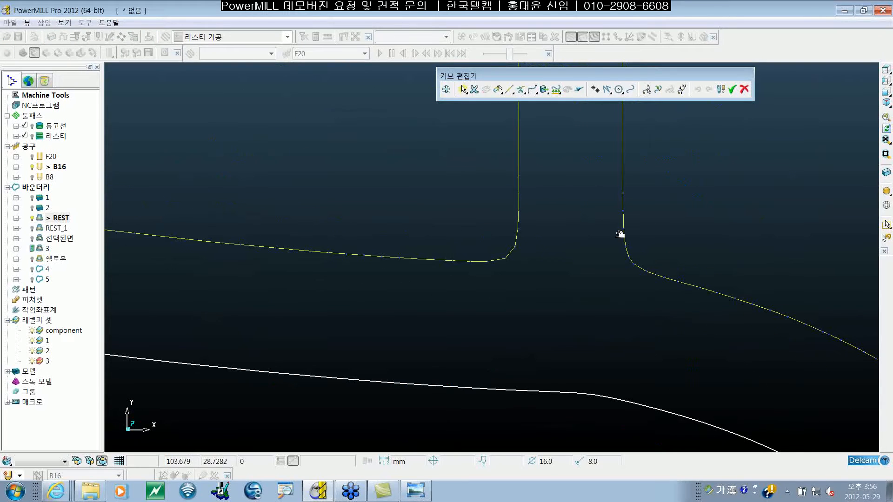
shift+middle_drag(617, 233, 613, 334)
scroll(606, 315, down, 5)
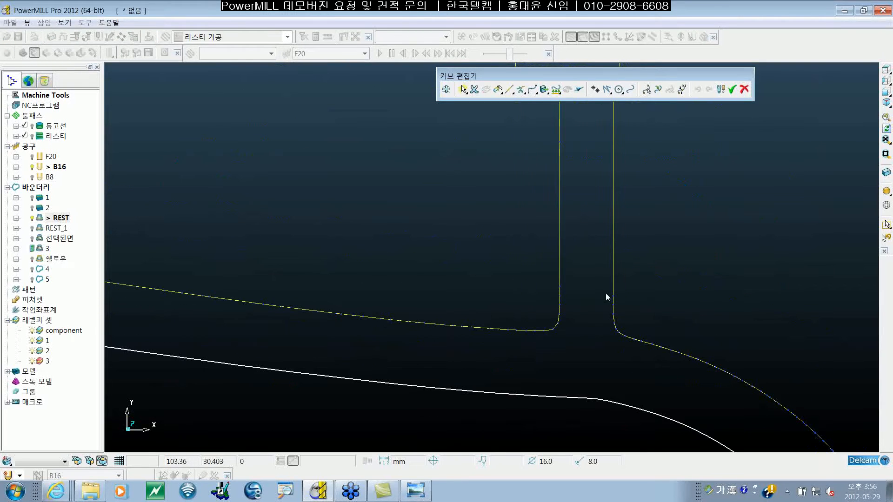
shift+middle_drag(598, 370, 649, 233)
scroll(649, 232, down, 3)
scroll(629, 229, up, 2)
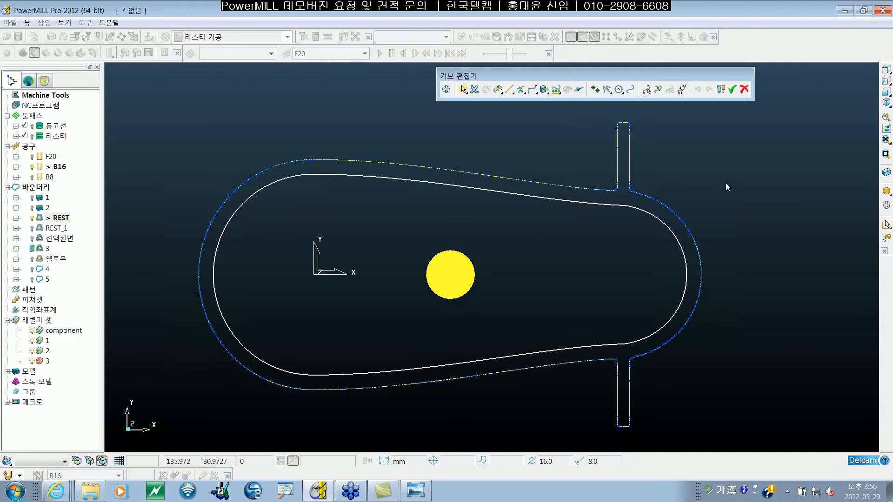
shift+middle_drag(717, 193, 717, 194)
scroll(642, 183, up, 5)
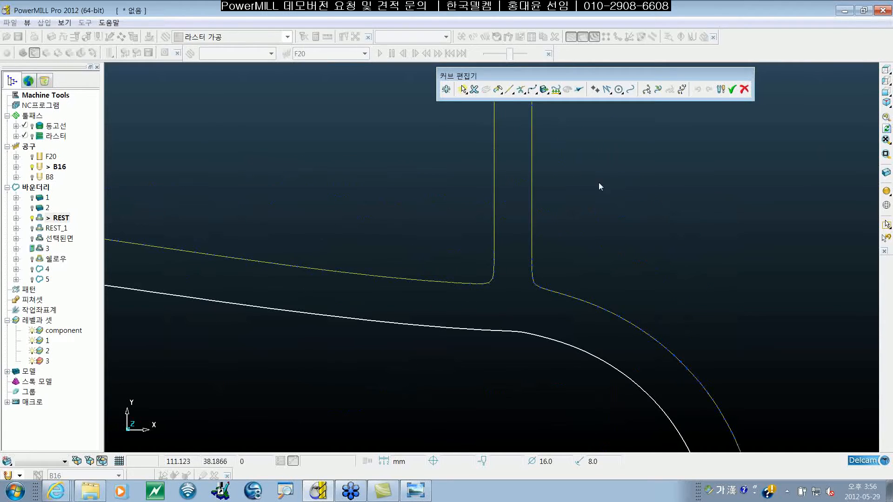
shift+middle_drag(598, 186, 649, 230)
scroll(672, 278, up, 3)
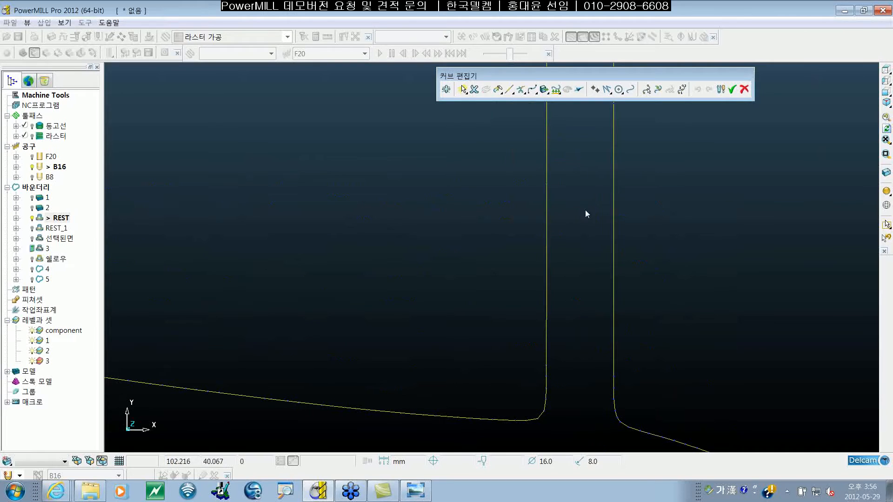
shift+middle_drag(585, 210, 586, 304)
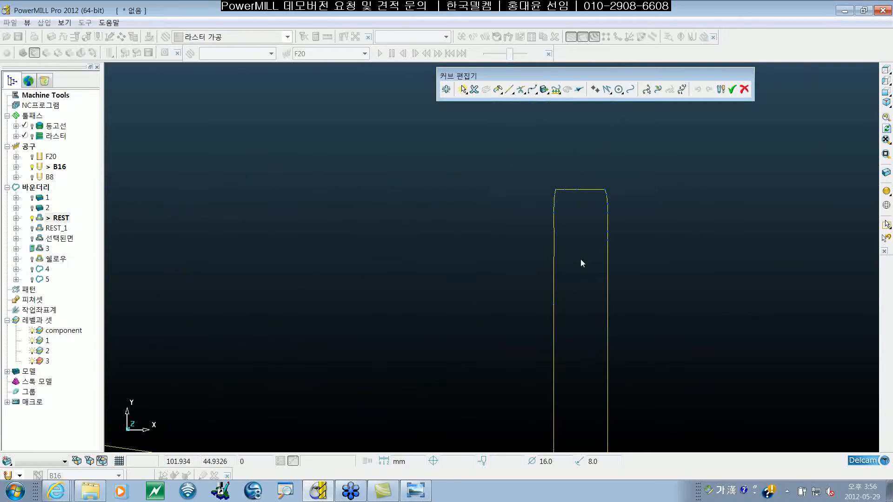
scroll(622, 270, down, 5)
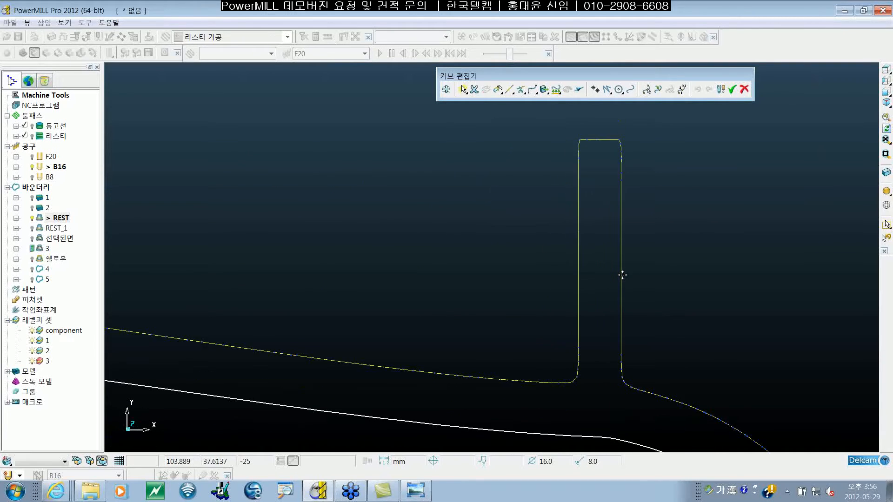
shift+middle_drag(612, 263, 601, 251)
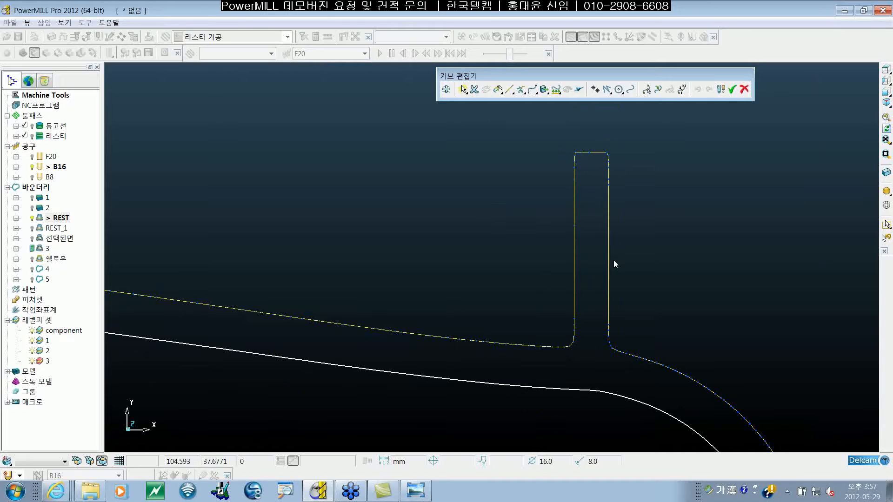
shift+middle_drag(645, 277, 646, 257)
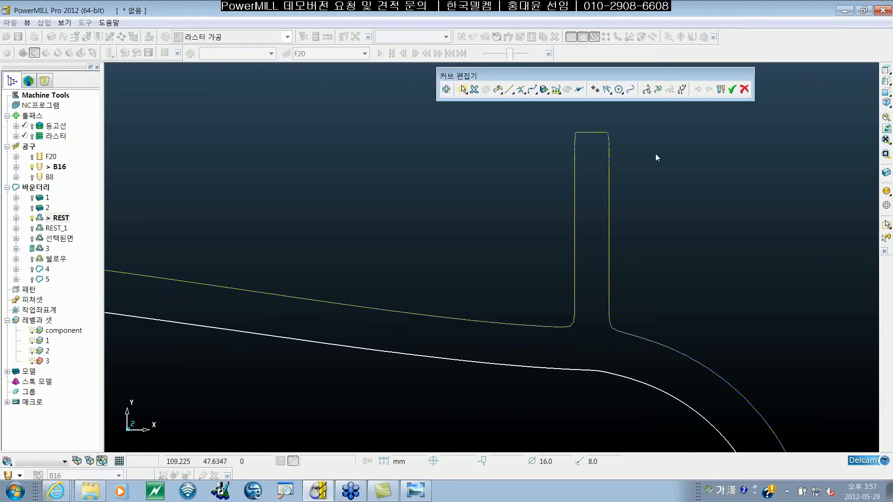
Step: Select the curve points around the closed end of the upper protrusion and just below it on both sides
scroll(649, 255, up, 3)
shift+middle_drag(592, 166, 573, 198)
drag(488, 114, 611, 372)
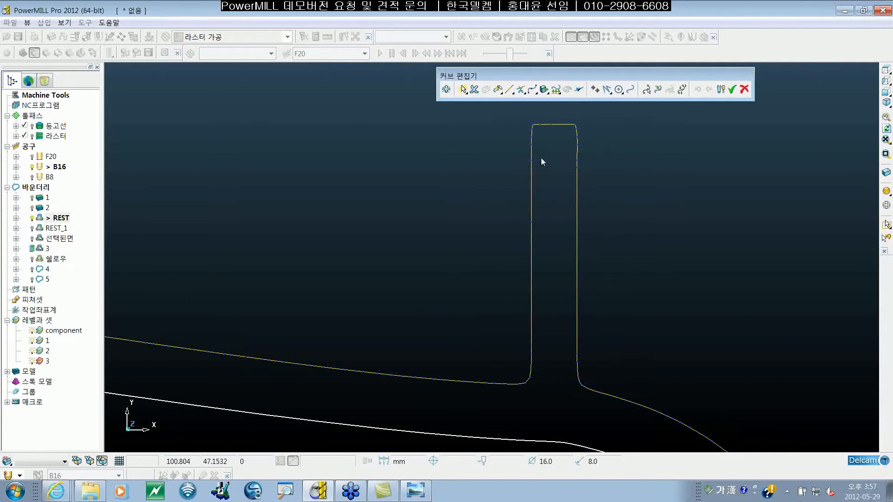
scroll(535, 140, up, 1)
scroll(535, 140, up, 2)
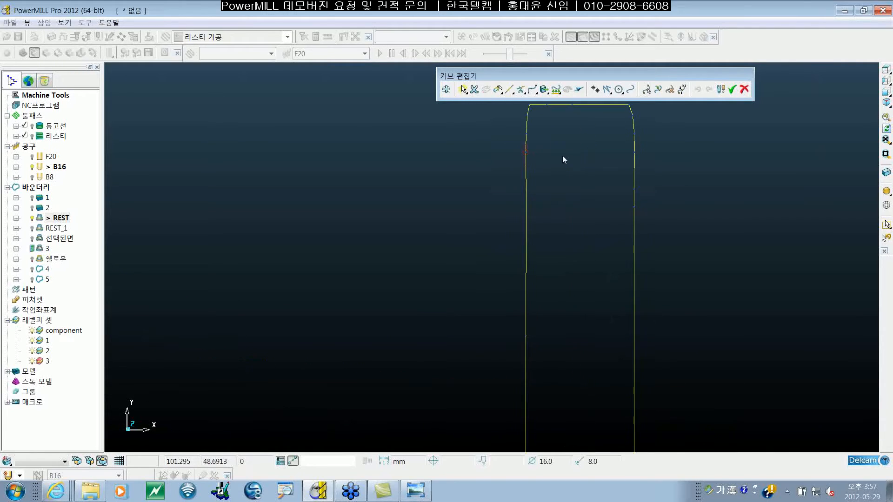
shift+middle_drag(563, 155, 536, 213)
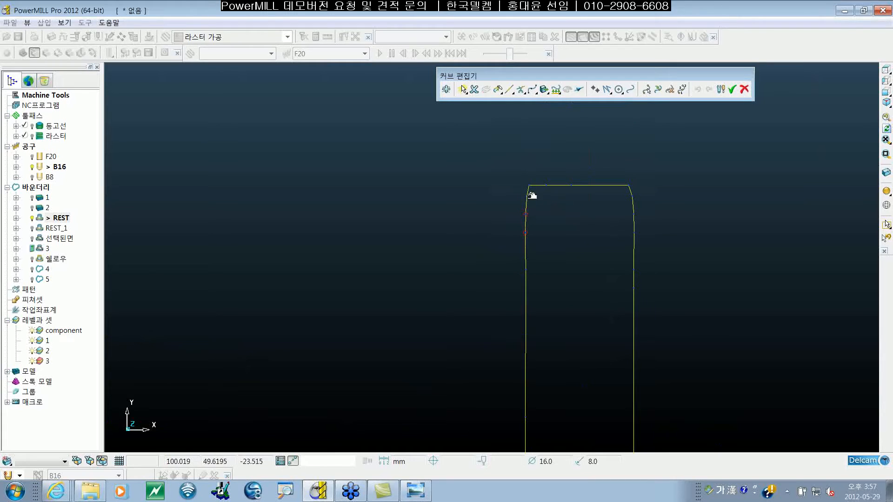
shift+click(575, 184)
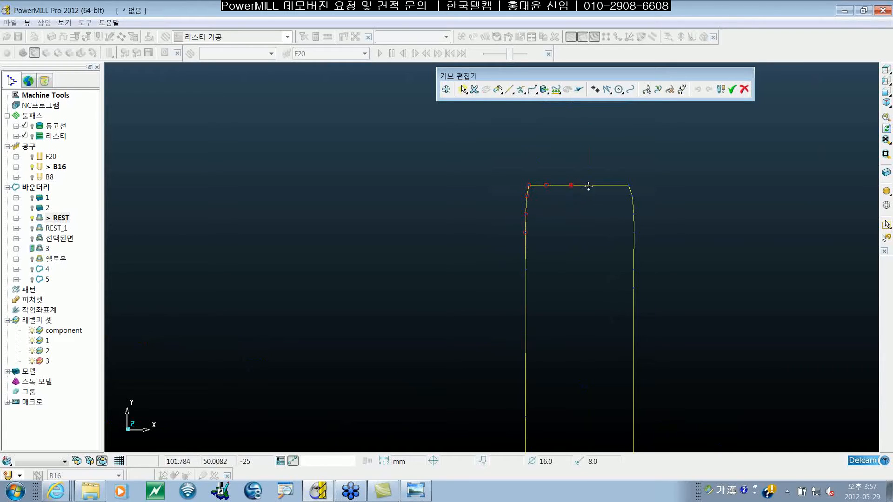
shift+click(632, 196)
shift+click(634, 214)
shift+click(635, 233)
shift+click(527, 270)
click(634, 288)
Step: Add the points along both sides of the upper protrusion down to its base, and delete all selected points
shift+middle_drag(559, 362, 549, 234)
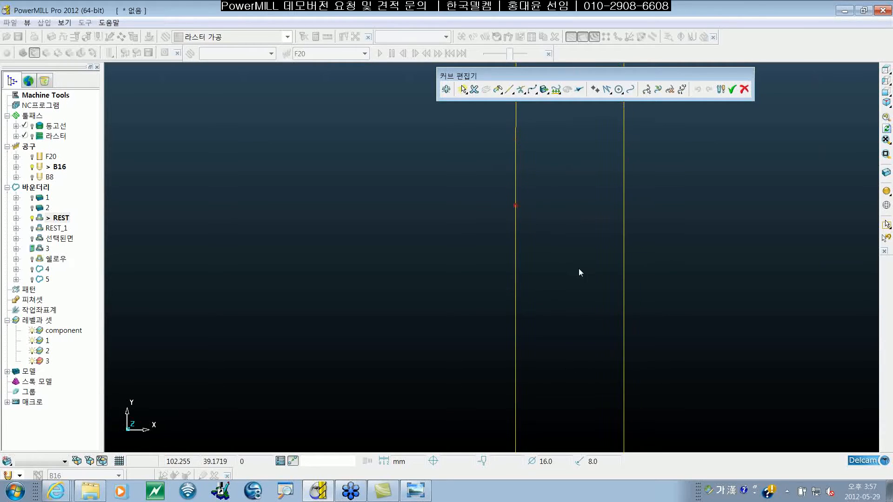
scroll(578, 269, down, 4)
shift+middle_drag(587, 275, 566, 275)
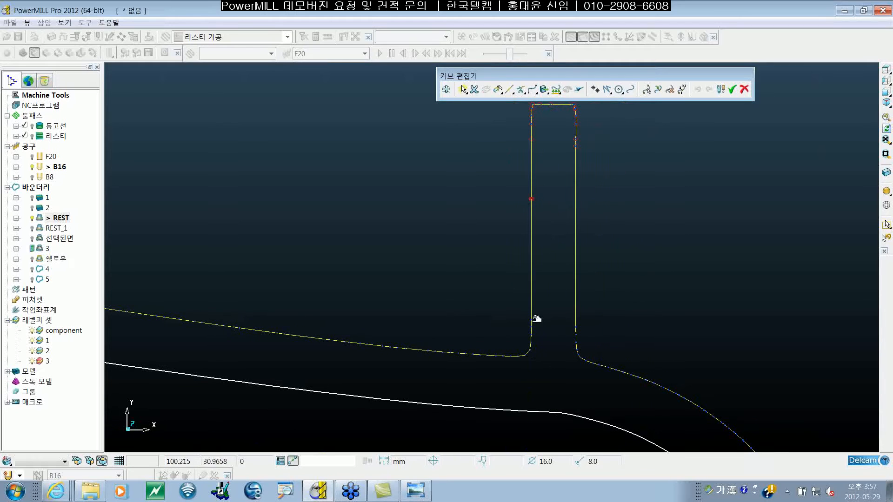
click(531, 320)
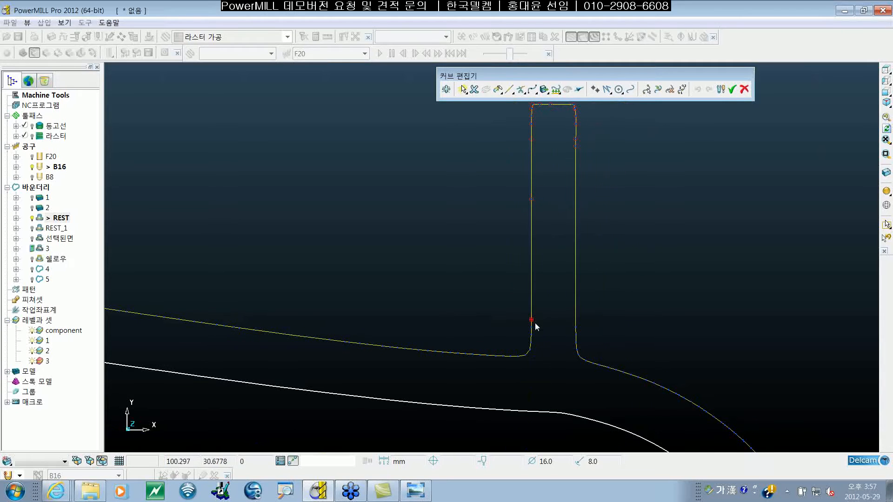
click(577, 328)
click(577, 342)
click(531, 350)
click(577, 349)
shift+middle_drag(621, 271, 620, 280)
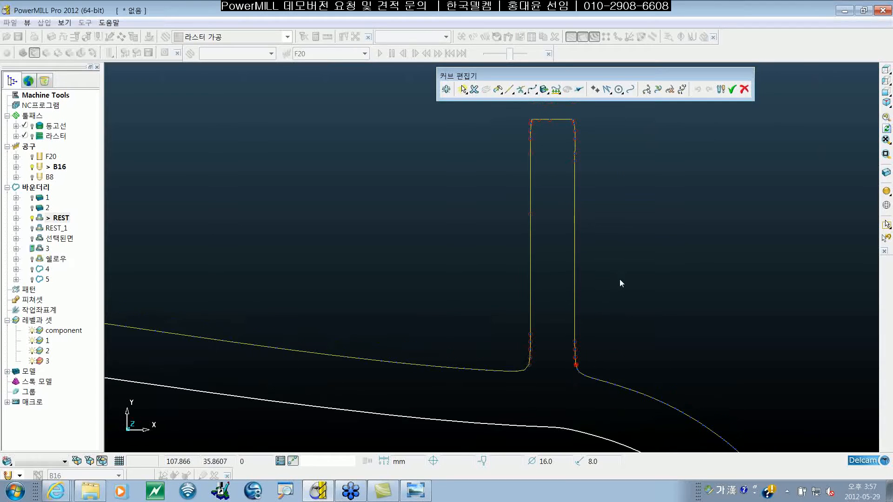
scroll(593, 228, up, 3)
scroll(601, 227, down, 2)
shift+middle_drag(621, 224, 620, 240)
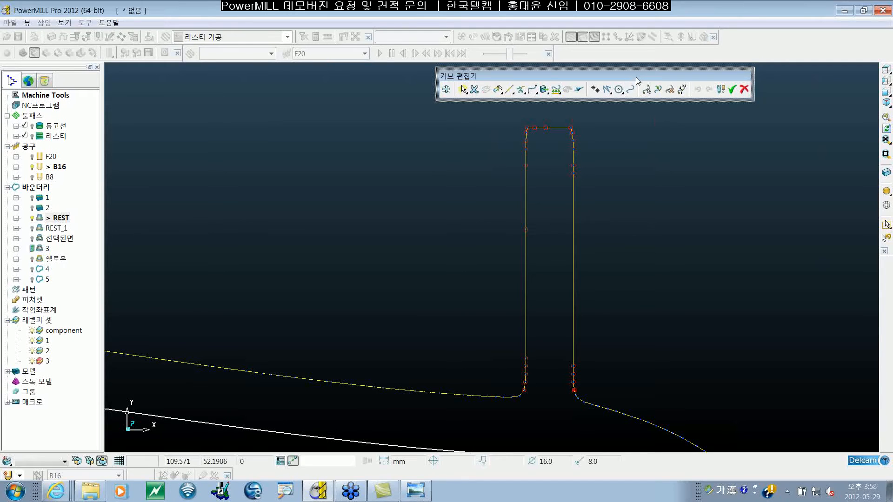
drag(636, 77, 625, 82)
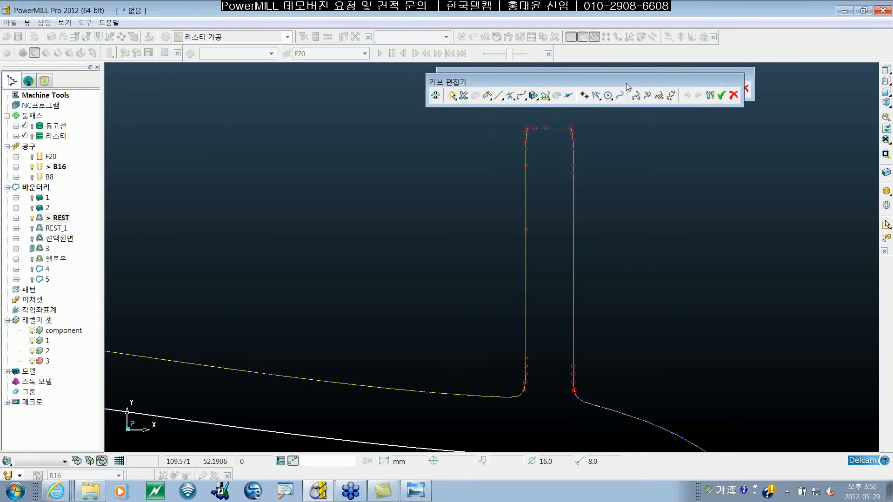
click(658, 96)
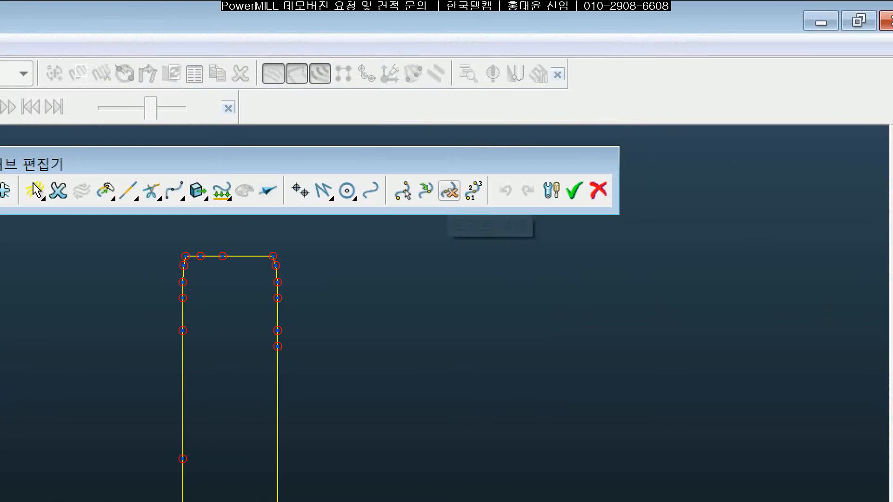
click(633, 112)
drag(627, 112, 642, 113)
drag(635, 90, 654, 90)
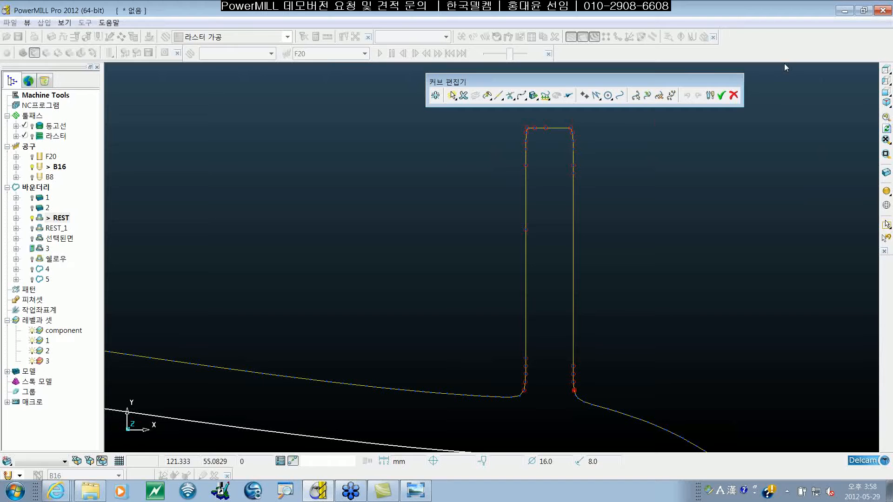
key(Delete)
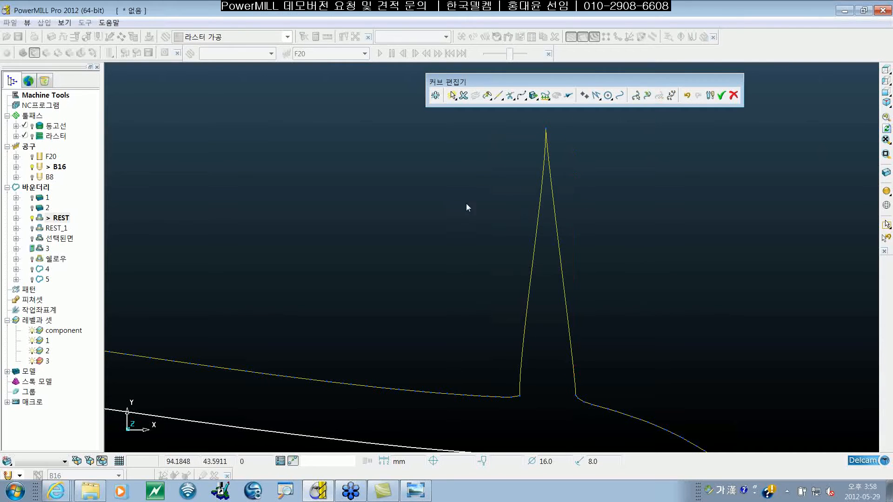
Step: Delete the remaining tip point of the upper protrusion and the two points at the base corners of the resulting bump
click(546, 129)
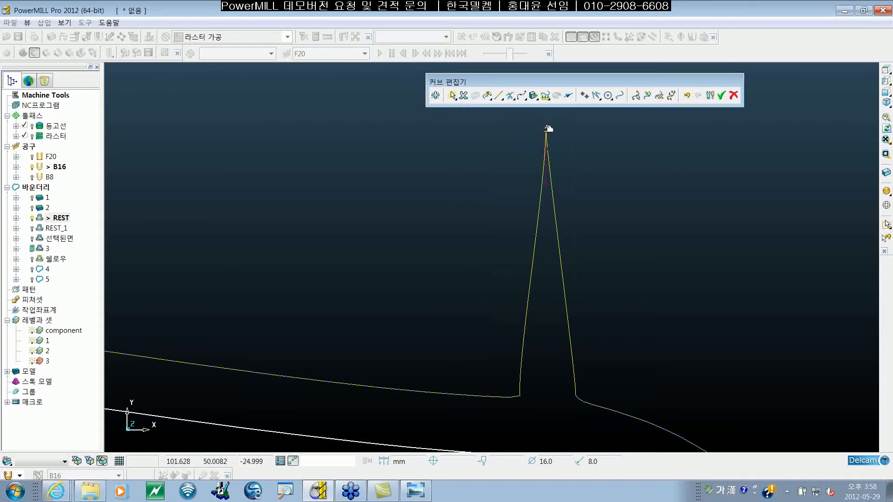
click(660, 95)
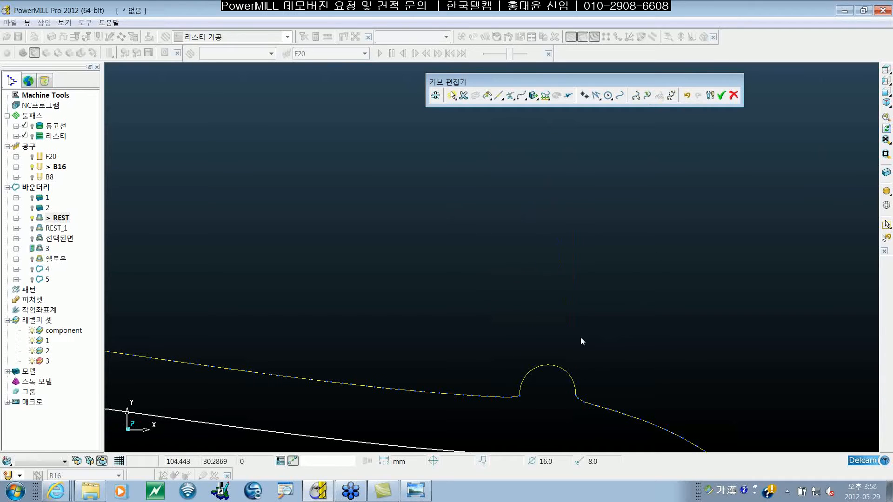
shift+middle_drag(581, 337, 571, 248)
scroll(547, 246, up, 5)
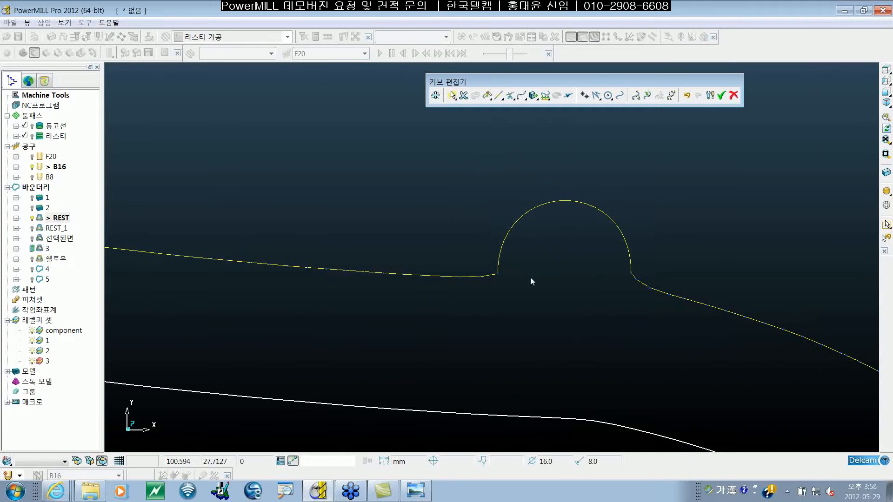
click(498, 274)
click(631, 272)
click(661, 96)
shift+middle_drag(643, 215, 653, 184)
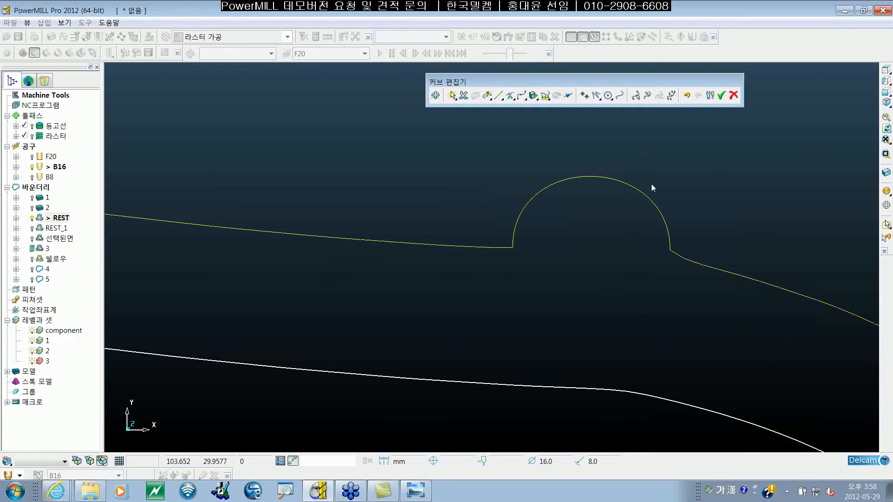
Step: Examine the rounded bump on the outer contour and how its two base corners join the neighbouring curve
click(569, 149)
click(566, 180)
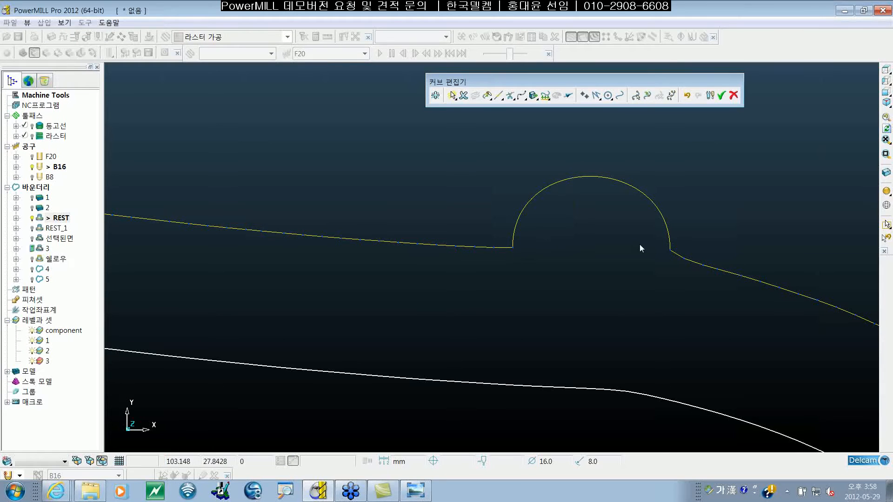
scroll(625, 252, down, 1)
scroll(625, 252, down, 3)
scroll(626, 260, up, 2)
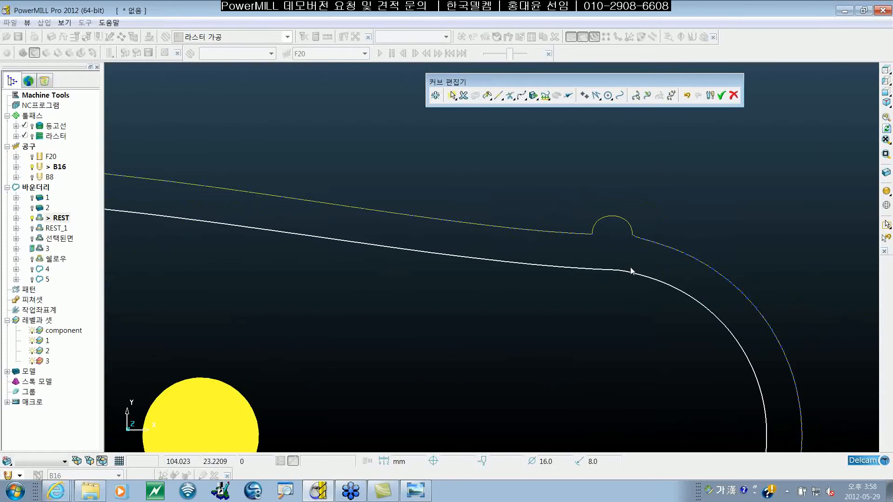
scroll(630, 267, down, 3)
scroll(630, 275, up, 5)
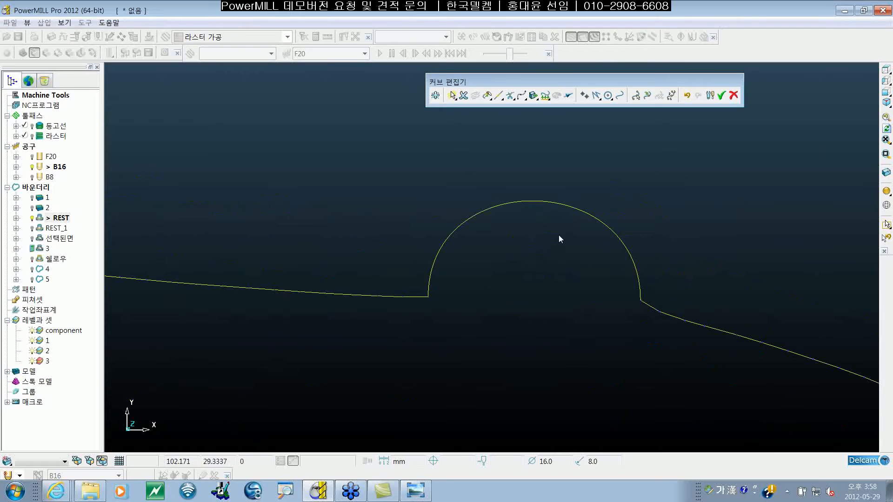
scroll(556, 246, up, 3)
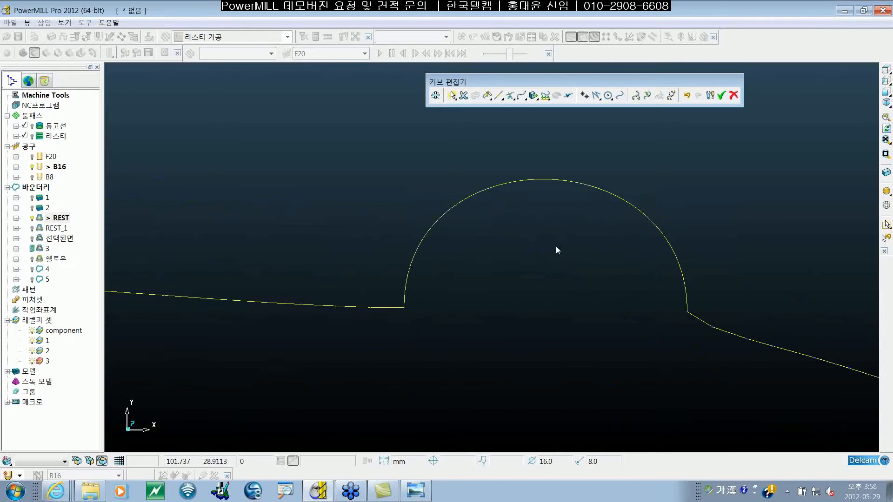
shift+middle_drag(559, 249, 571, 243)
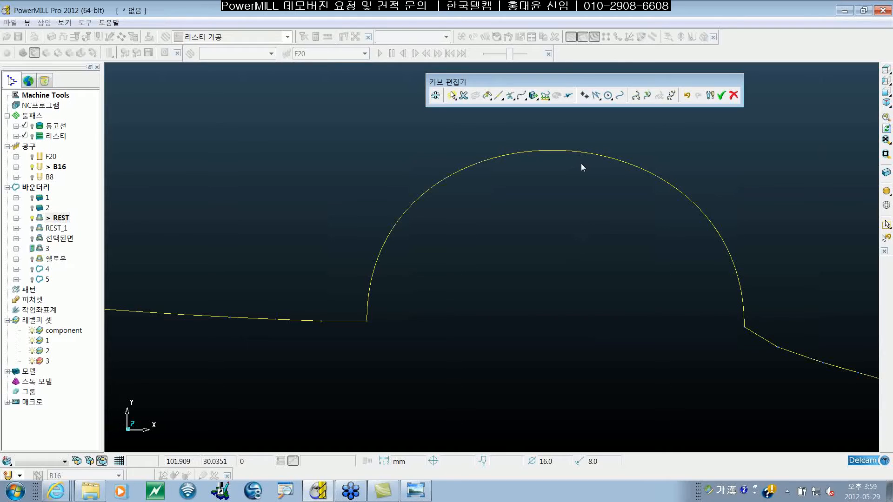
shift+middle_drag(628, 259, 619, 255)
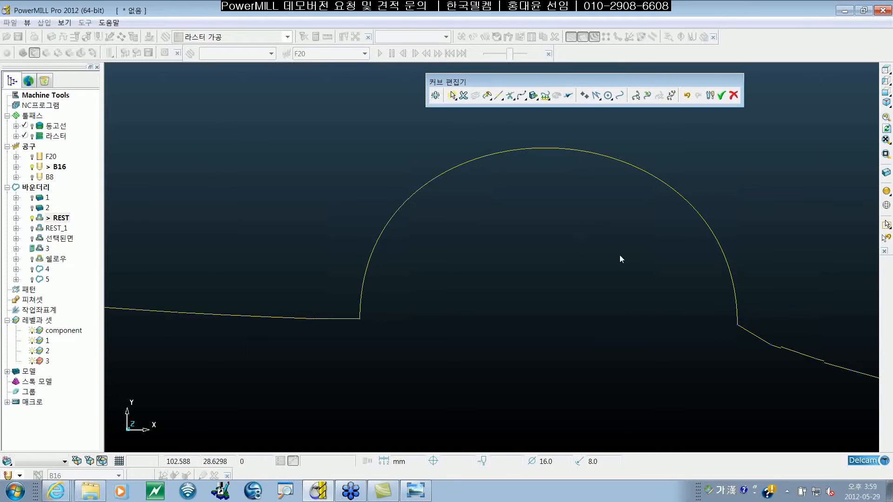
Step: Delete the curve points at the two base corners of the rounded bump once more
click(373, 317)
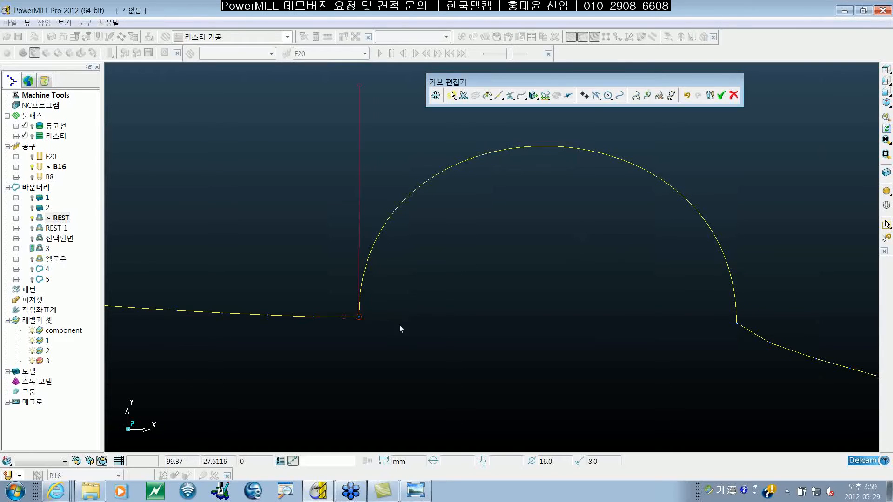
click(737, 324)
click(659, 96)
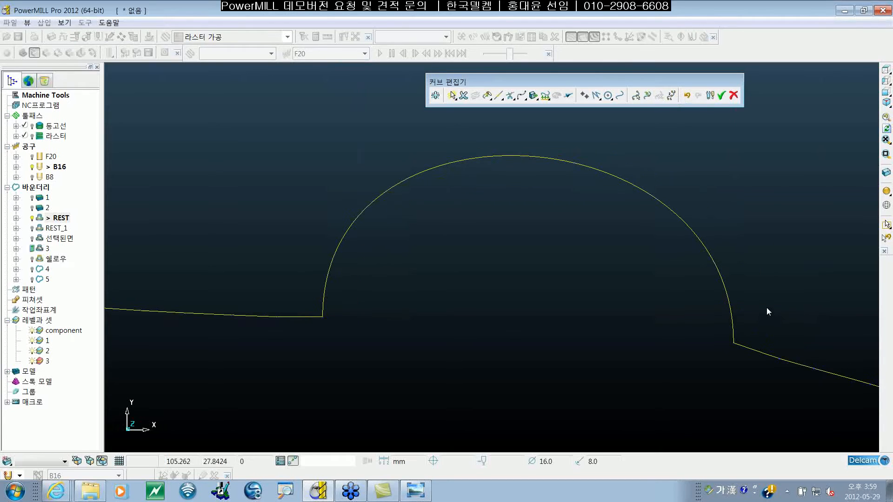
Step: Examine the bump's arc and its transitions into the outer contour, compared with the inner contour
scroll(710, 218, down, 4)
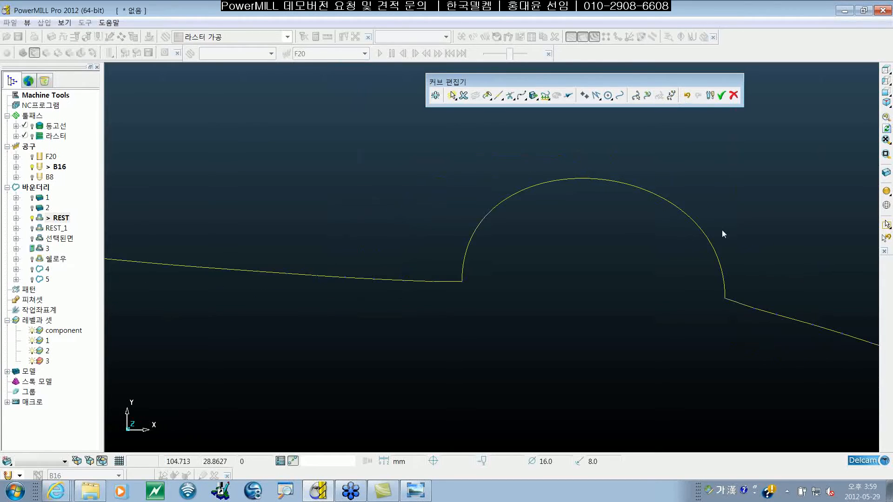
shift+middle_drag(677, 227, 643, 218)
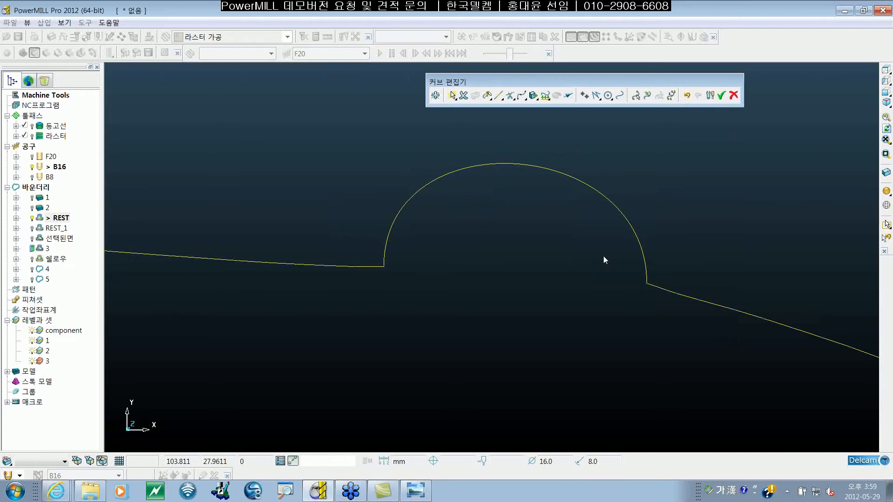
scroll(600, 261, down, 1)
scroll(599, 257, down, 2)
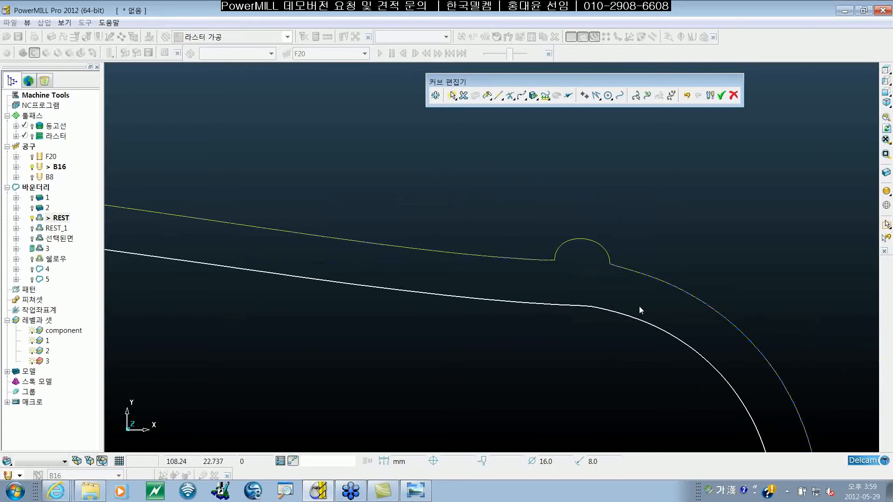
scroll(593, 249, up, 3)
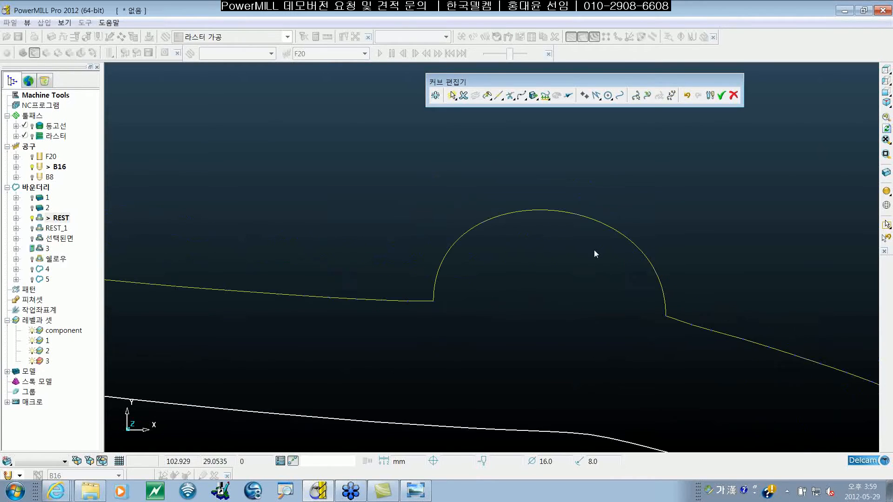
scroll(594, 249, up, 1)
shift+middle_drag(594, 272, 574, 224)
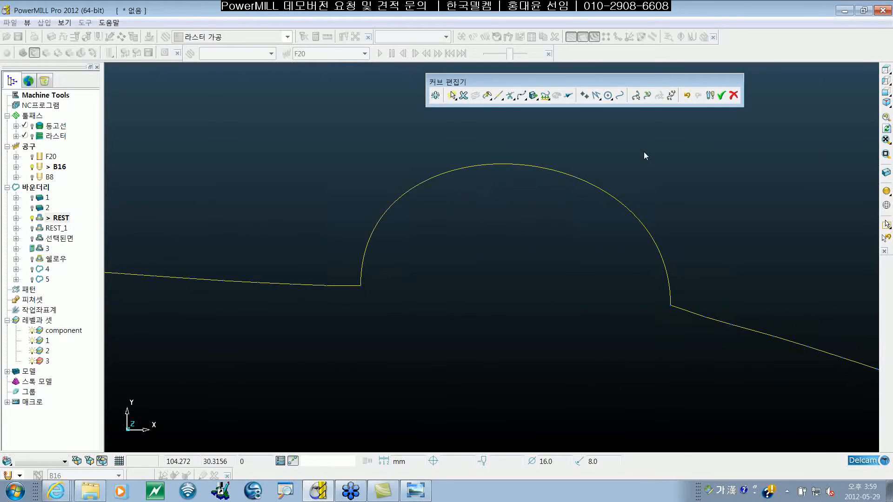
scroll(640, 158, up, 2)
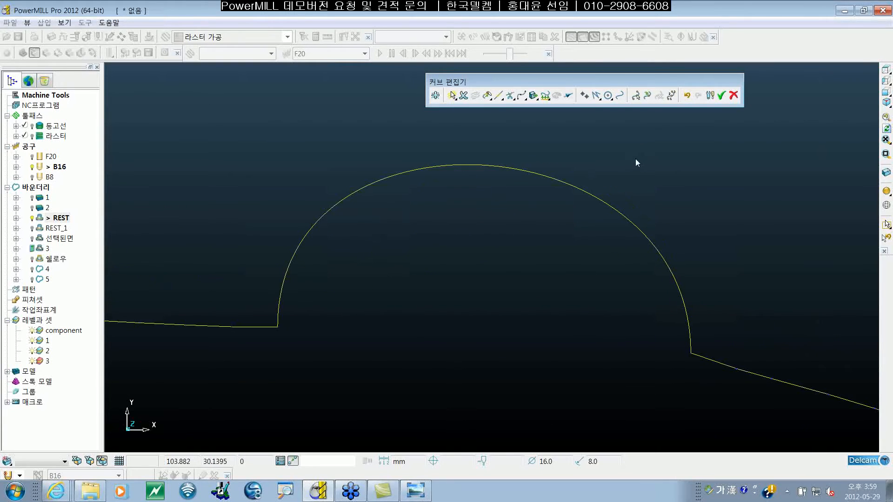
shift+middle_drag(635, 159, 657, 152)
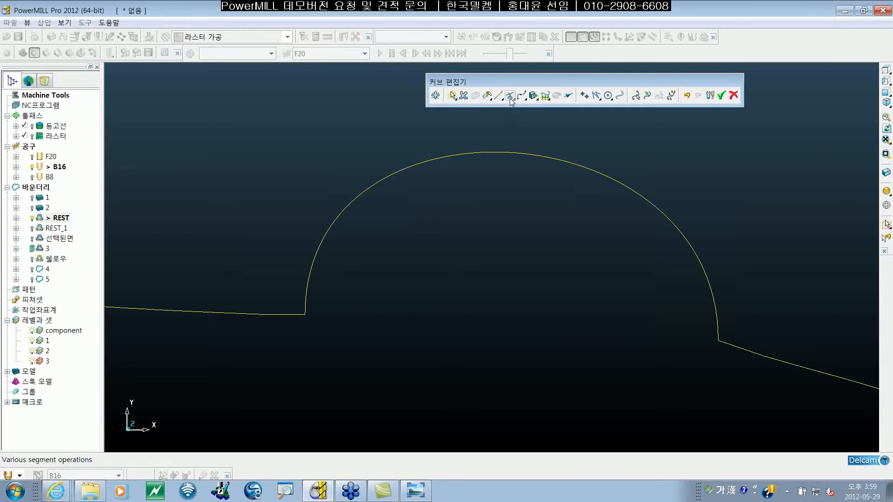
Step: Split the outer REST contour at the bump's base corners with a segment operation, and select the part beside the bump as a check
mouse_move(511, 97)
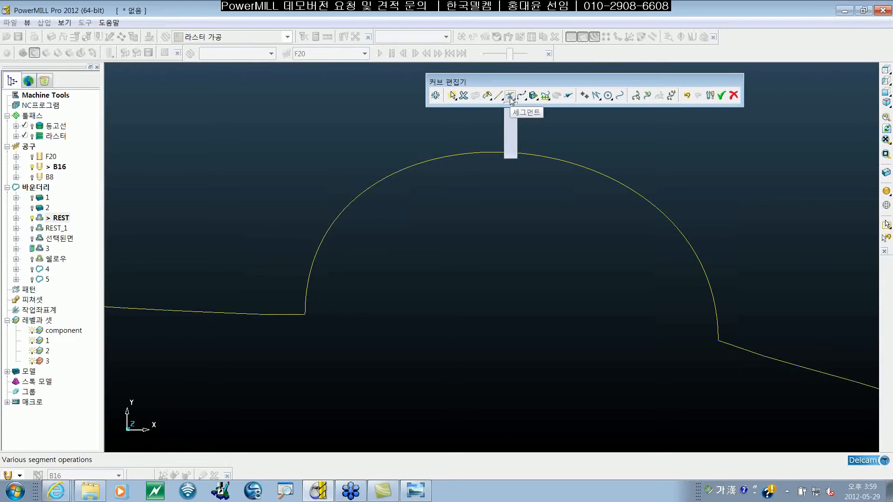
click(510, 97)
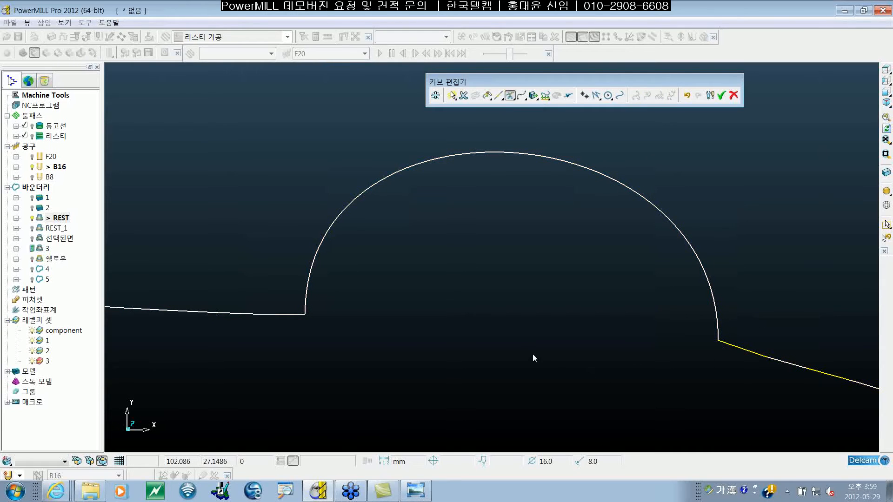
click(416, 172)
click(575, 268)
scroll(573, 268, down, 3)
scroll(570, 274, down, 3)
click(482, 282)
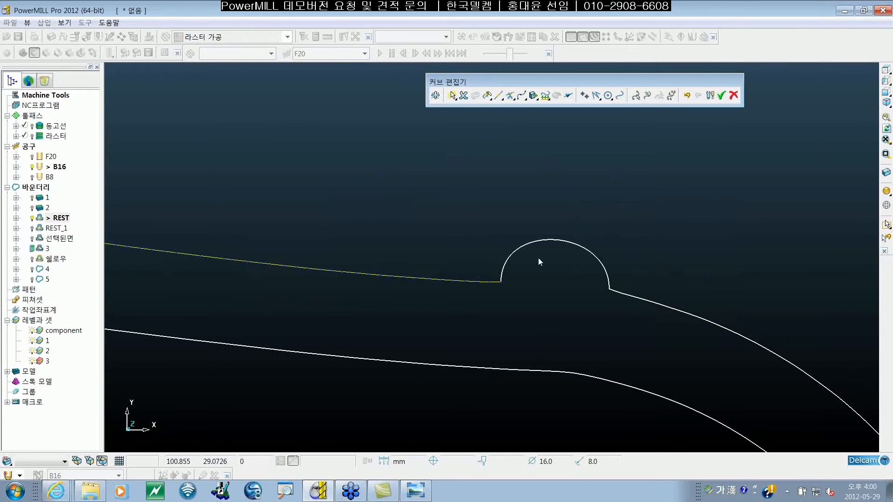
Step: Select the separated arc of the bump and delete it from the outer contour
click(594, 252)
scroll(613, 317, down, 3)
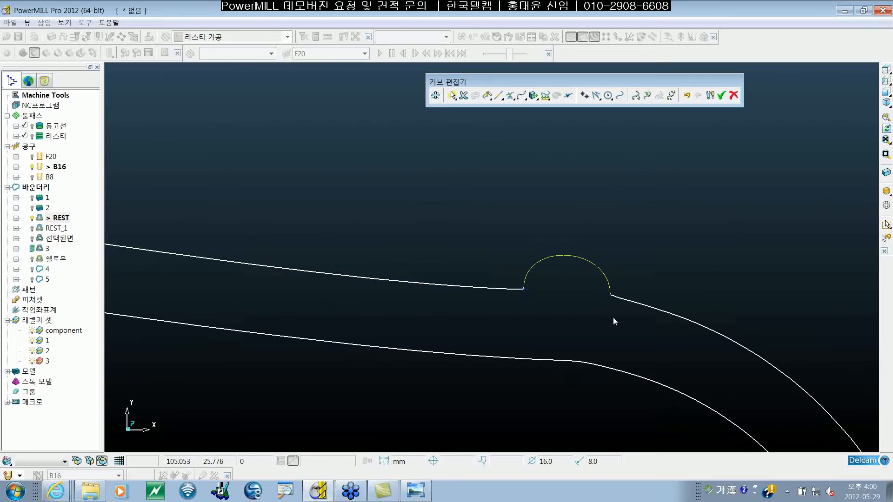
scroll(607, 335, down, 3)
scroll(650, 269, down, 3)
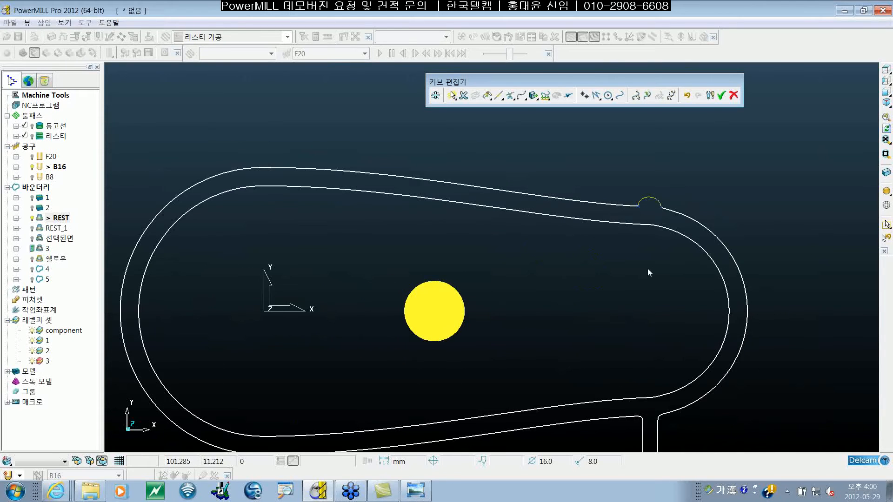
scroll(623, 285, up, 2)
scroll(630, 223, up, 5)
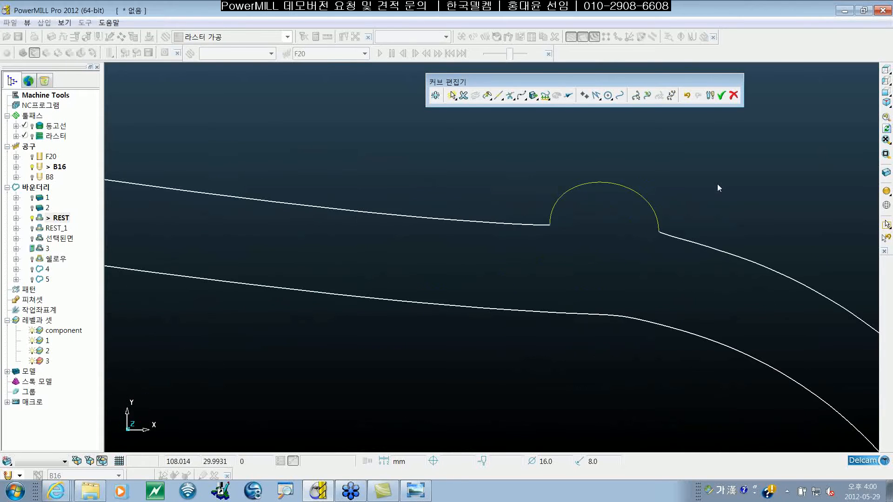
key(Delete)
Step: Select the two outer contour portions beside the gap in turn to see how far each extends, and clear the selection
scroll(696, 226, down, 5)
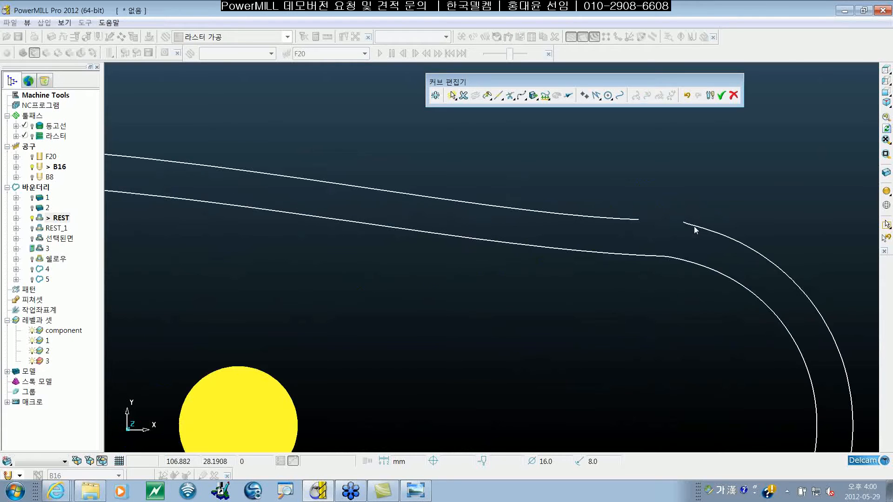
shift+middle_drag(661, 301, 630, 292)
click(669, 228)
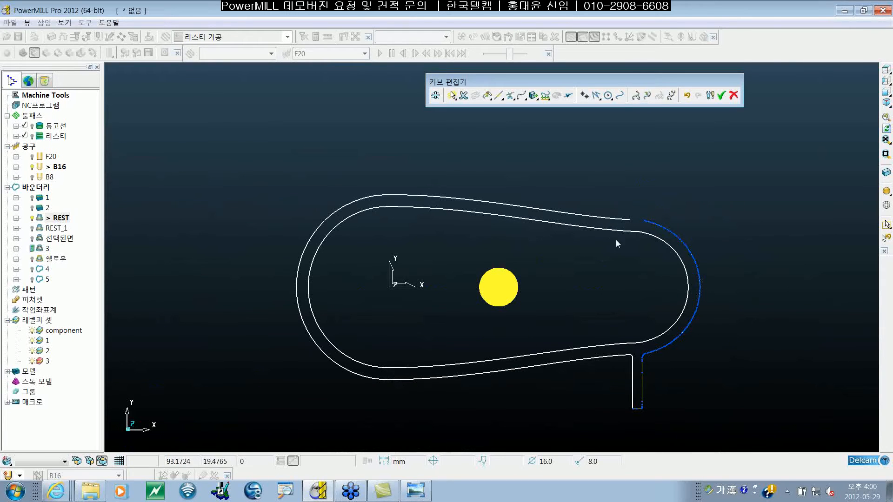
click(611, 218)
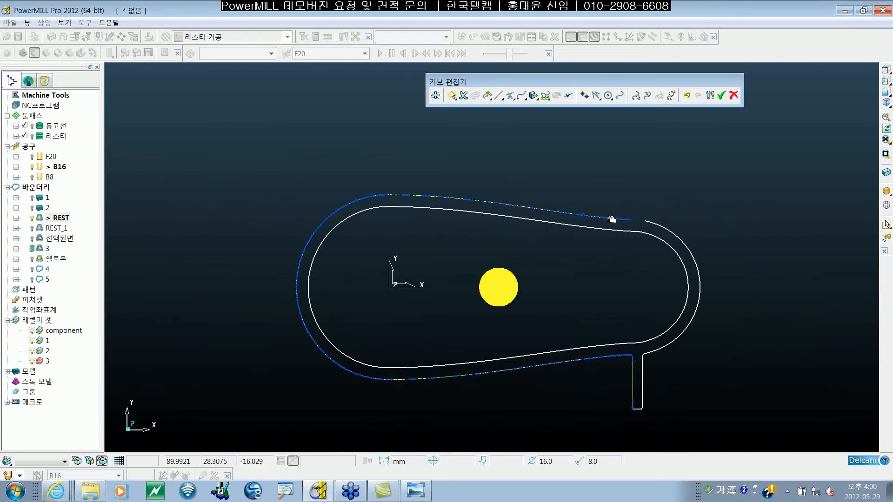
click(687, 209)
Step: Draw a connecting curve across the gap, snapping from the open end of one outer contour portion to the other
scroll(680, 210, up, 2)
scroll(680, 210, up, 2)
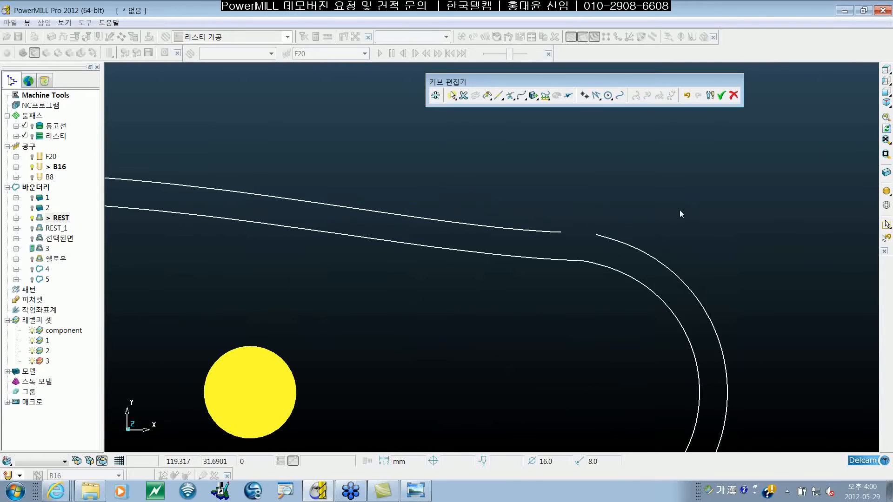
scroll(528, 252, up, 2)
scroll(487, 228, up, 2)
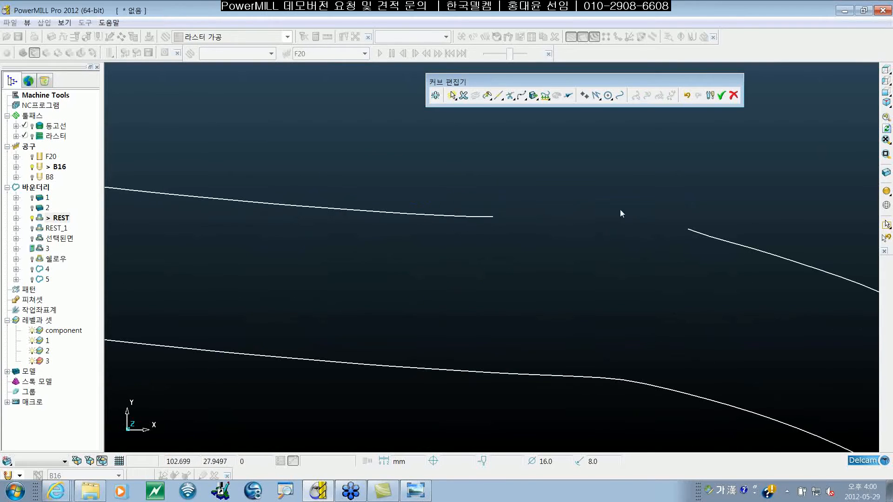
click(619, 96)
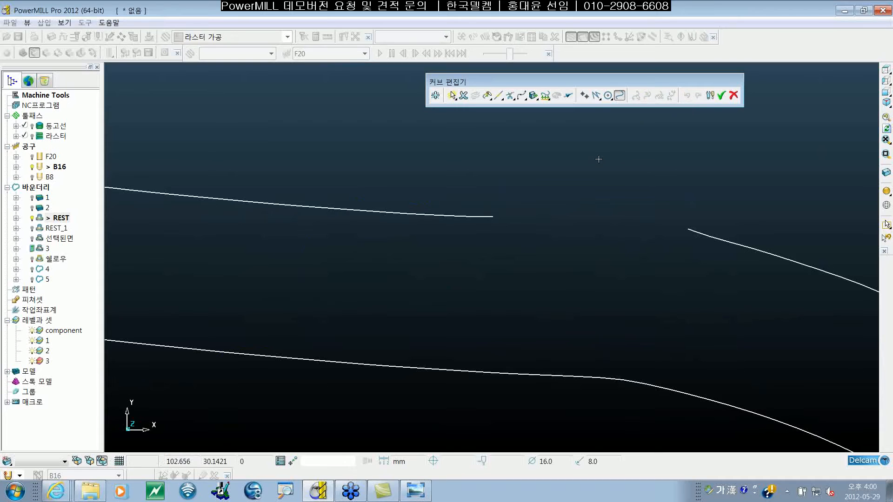
click(504, 217)
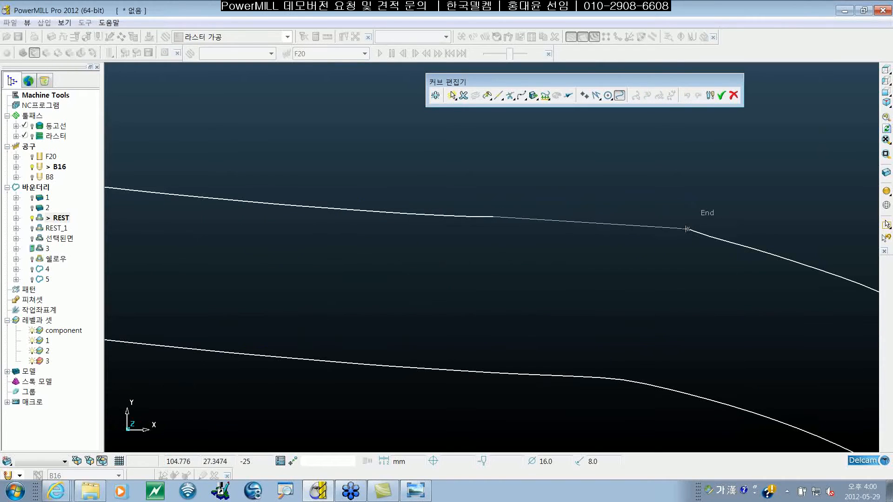
mouse_move(688, 229)
mouse_down()
mouse_move(686, 262)
mouse_move(681, 235)
mouse_move(628, 219)
mouse_move(700, 223)
mouse_up()
key(ctrl+z)
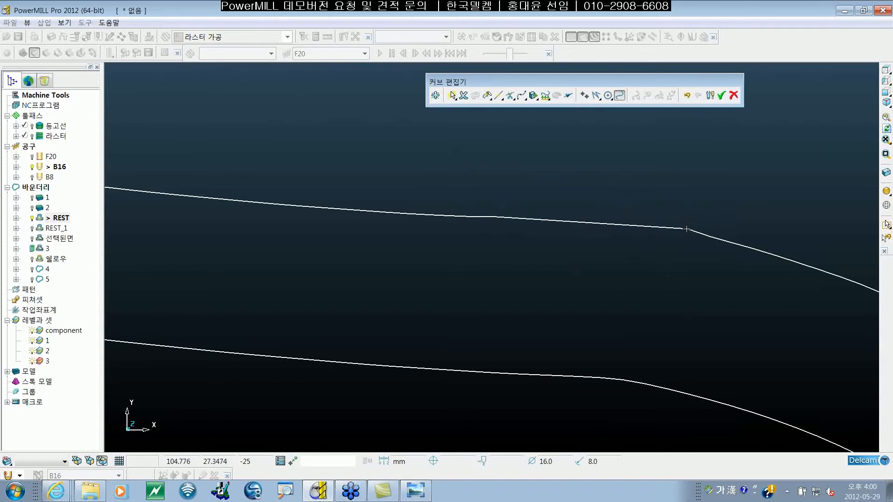
key(Escape)
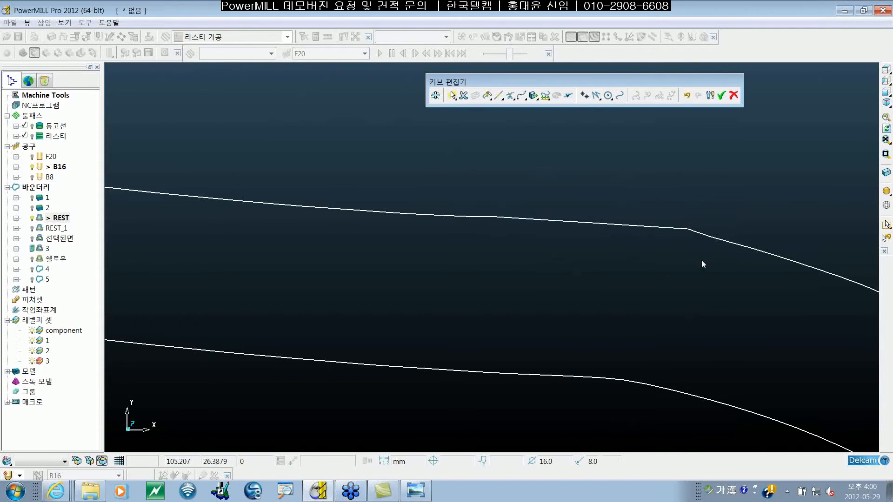
Step: Select the outer contour portions on either side of the bridging curve in turn to check them, and clear the selection
click(678, 229)
click(701, 235)
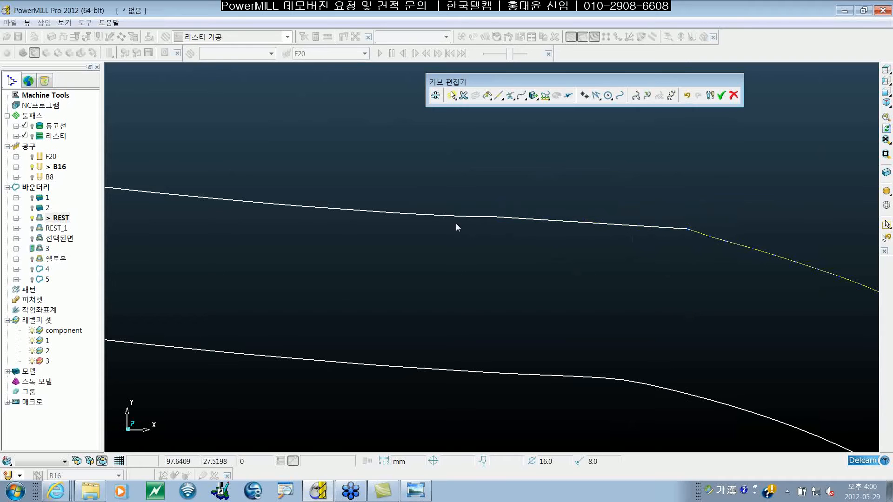
click(442, 215)
click(521, 247)
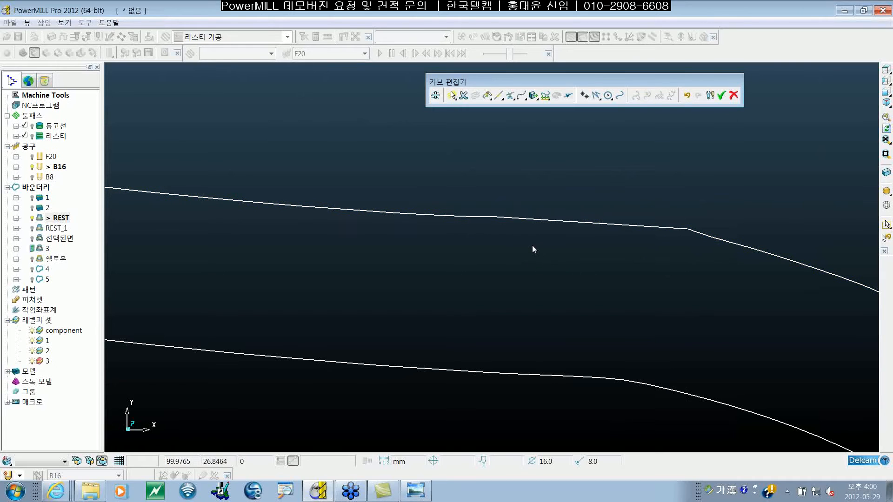
Step: Select the outer contour around the long narrow protrusion below to see how far it extends, and clear the selection
scroll(575, 299, down, 5)
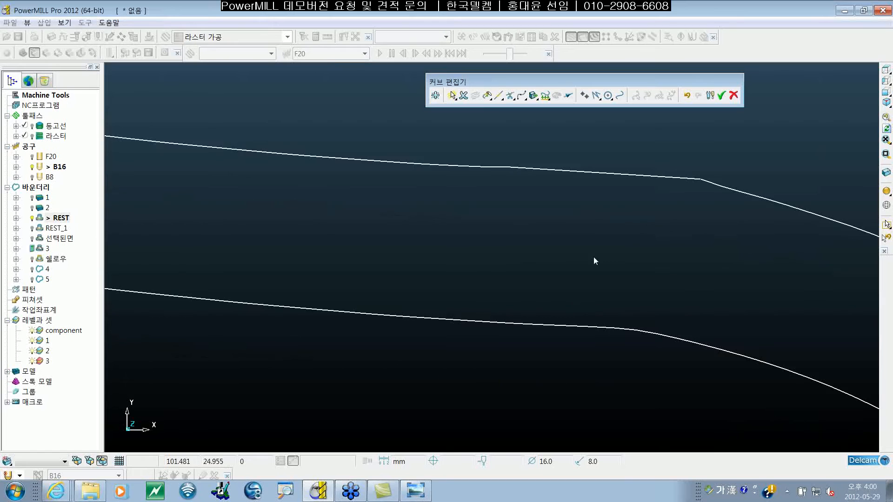
scroll(520, 334, up, 5)
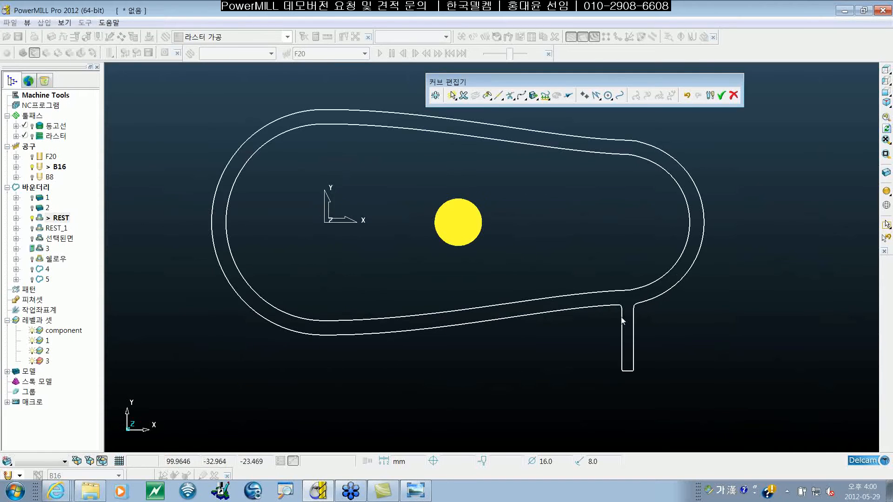
scroll(638, 279, up, 3)
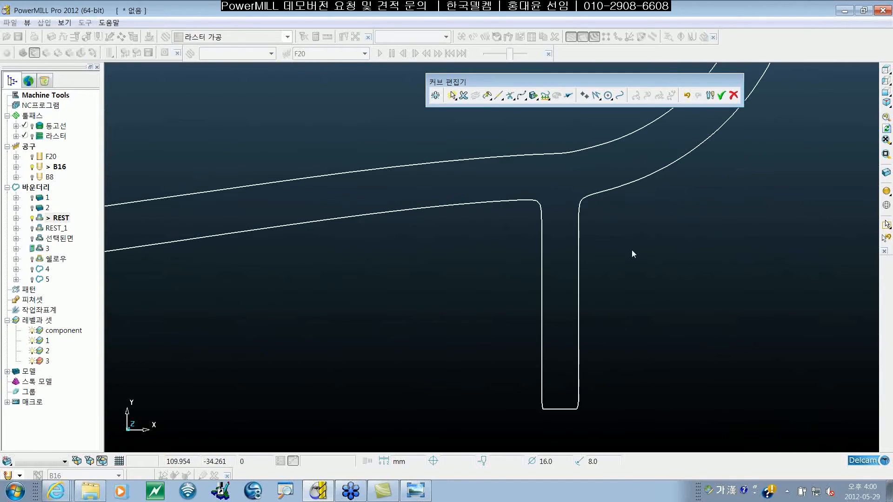
drag(487, 222, 643, 398)
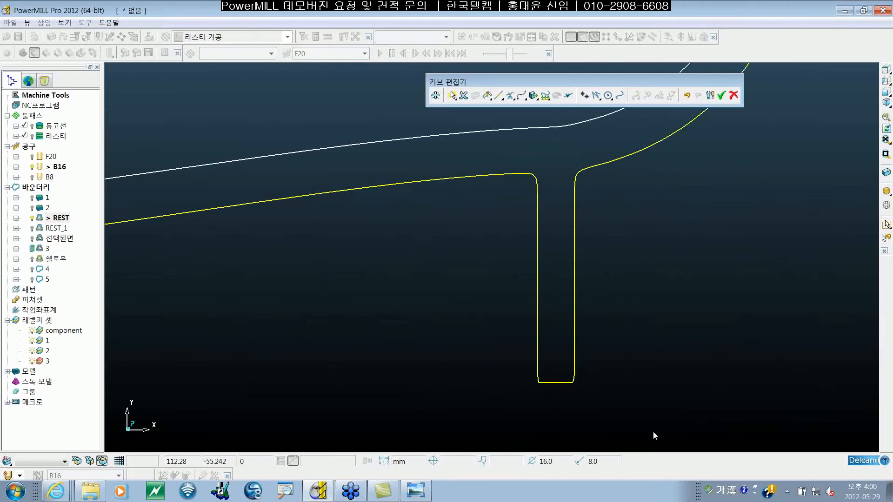
scroll(534, 262, up, 4)
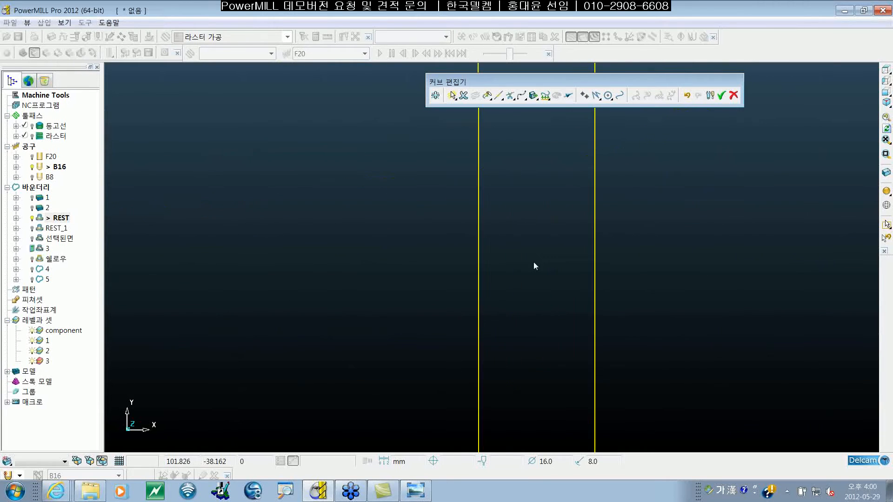
scroll(534, 260, down, 4)
shift+middle_drag(536, 257, 533, 288)
click(633, 263)
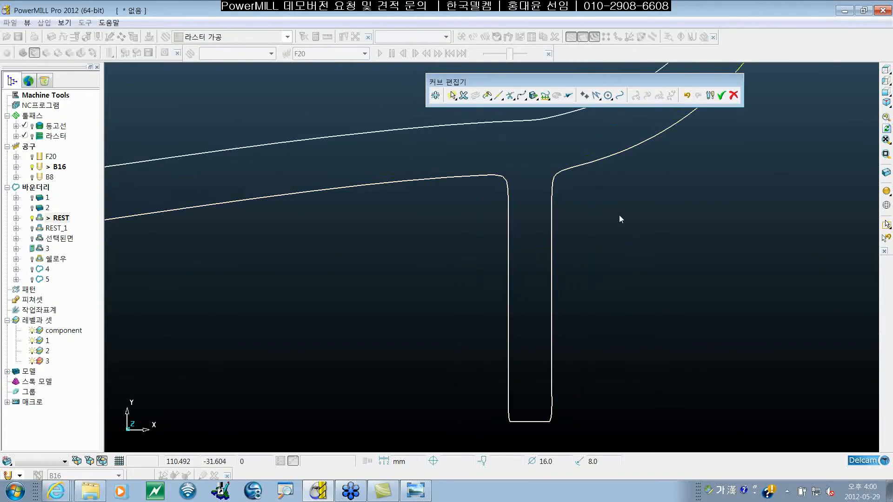
Step: Delete the points along the right side and bottom edge of the lower protrusion from the outer REST contour
click(568, 170)
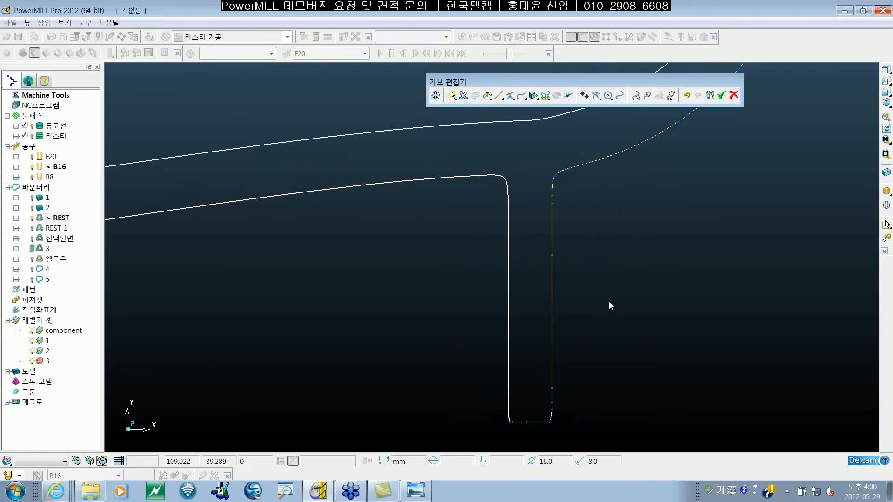
shift+middle_drag(610, 305, 600, 461)
scroll(585, 329, up, 2)
scroll(559, 316, down, 1)
shift+middle_drag(605, 224, 603, 235)
click(555, 223)
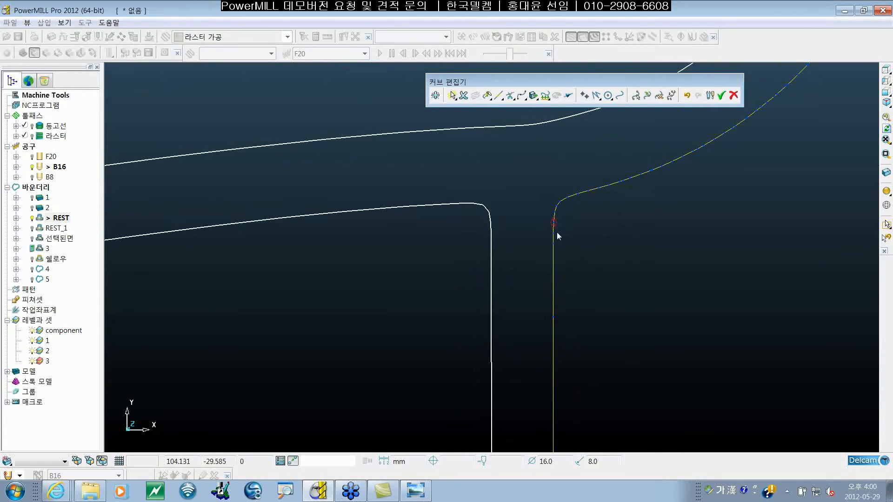
shift+click(555, 233)
shift+click(554, 242)
shift+middle_drag(573, 339, 551, 198)
shift+click(549, 197)
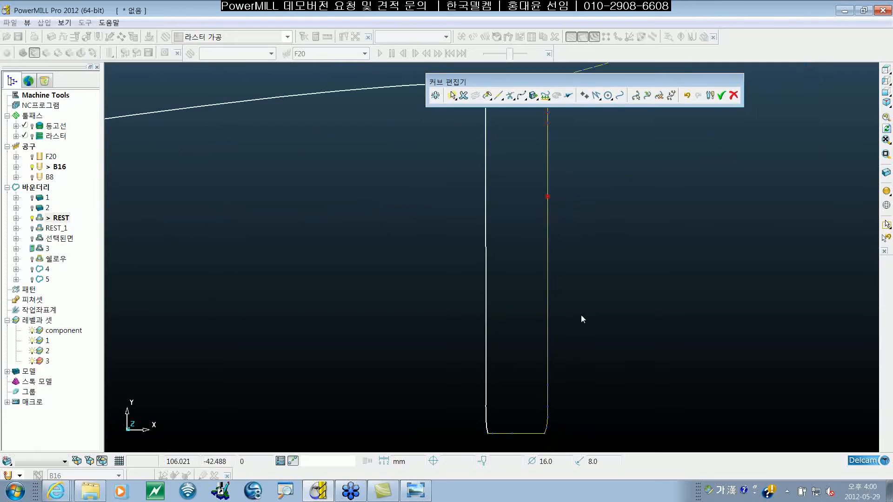
shift+middle_drag(582, 330, 589, 276)
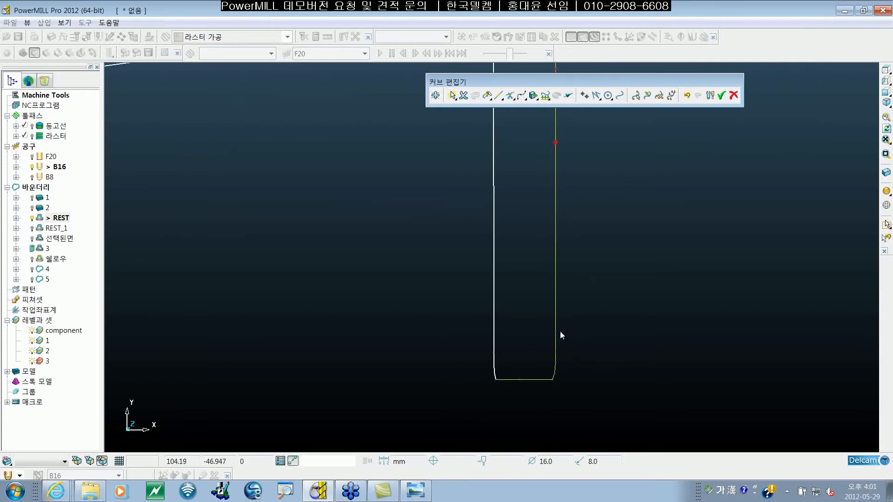
click(555, 369)
shift+click(556, 375)
shift+click(555, 379)
shift+click(525, 379)
shift+click(501, 379)
click(660, 100)
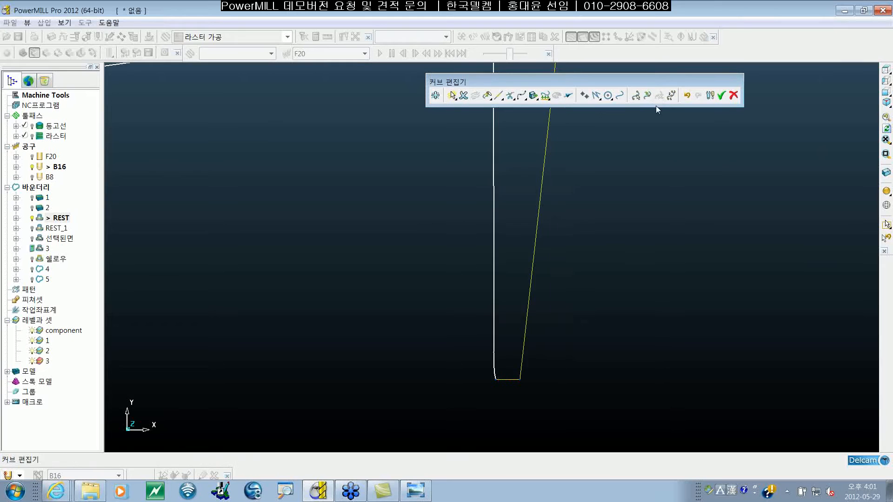
Step: Delete the two remaining points on the protrusion's bottom edge so its right side is removed
click(530, 395)
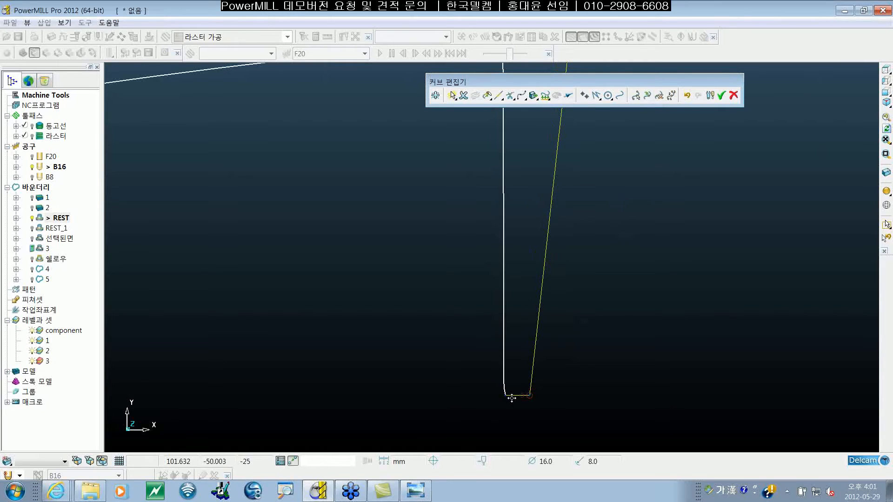
shift+click(506, 397)
click(659, 96)
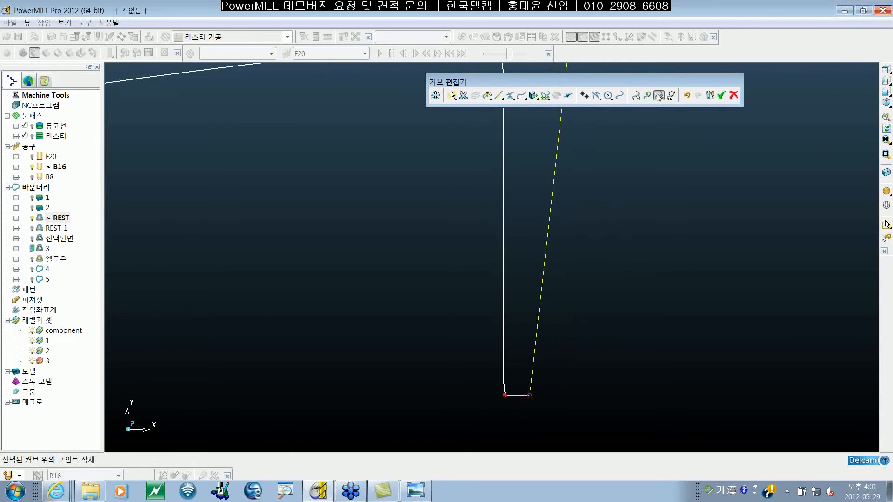
Step: Delete the points along the protrusion's left side, from its lower end up through the rounded base corner
scroll(629, 319, down, 3)
scroll(587, 269, down, 2)
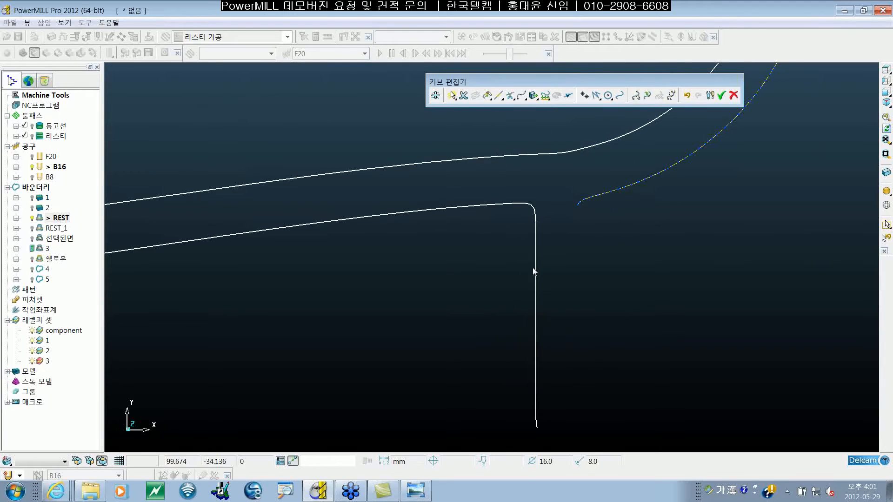
click(535, 269)
shift+middle_drag(565, 313, 565, 288)
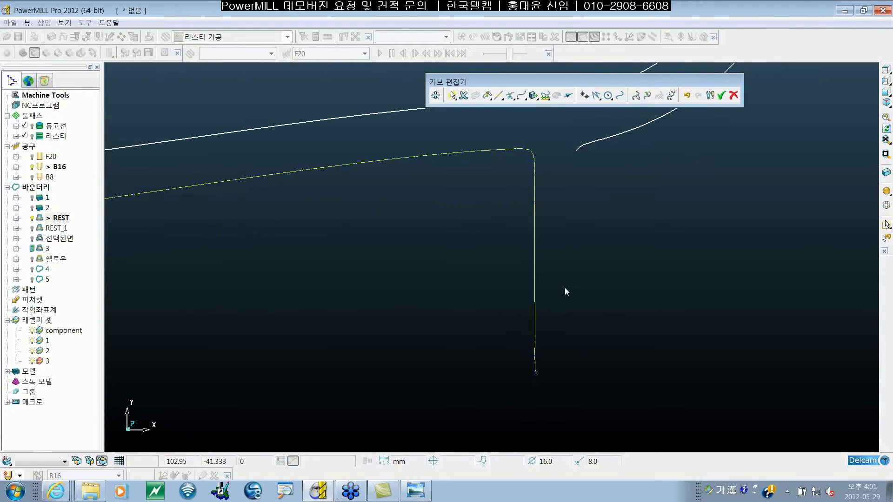
click(537, 344)
scroll(539, 362, up, 3)
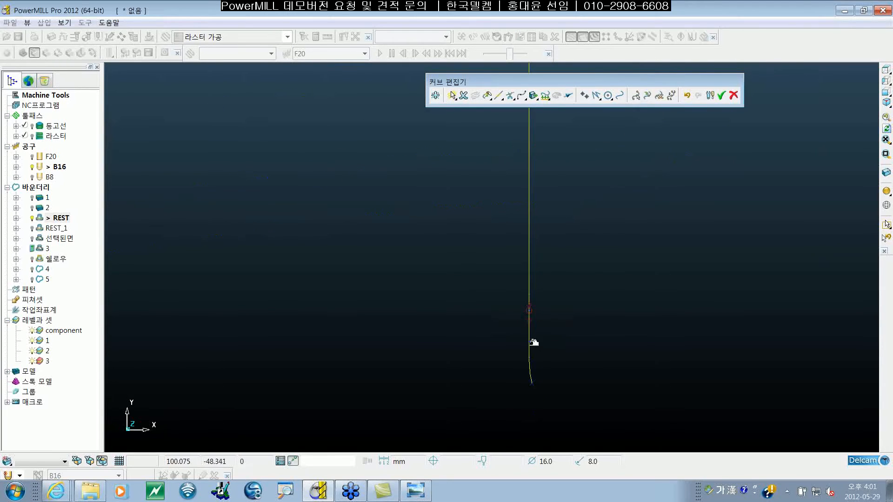
shift+click(530, 342)
shift+click(530, 359)
shift+click(530, 374)
shift+click(534, 382)
shift+middle_drag(599, 193, 607, 393)
shift+middle_drag(591, 229, 579, 272)
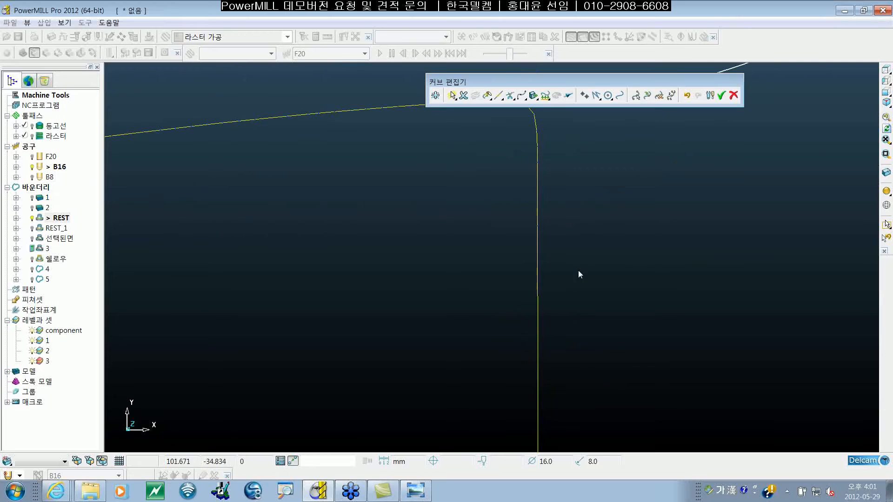
shift+click(537, 162)
shift+click(538, 146)
shift+click(536, 130)
shift+click(538, 226)
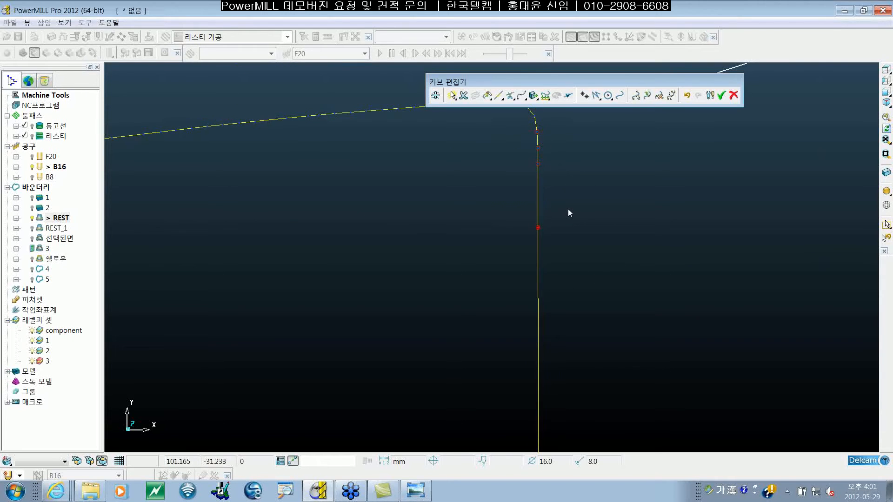
shift+middle_drag(568, 209, 571, 301)
shift+click(539, 233)
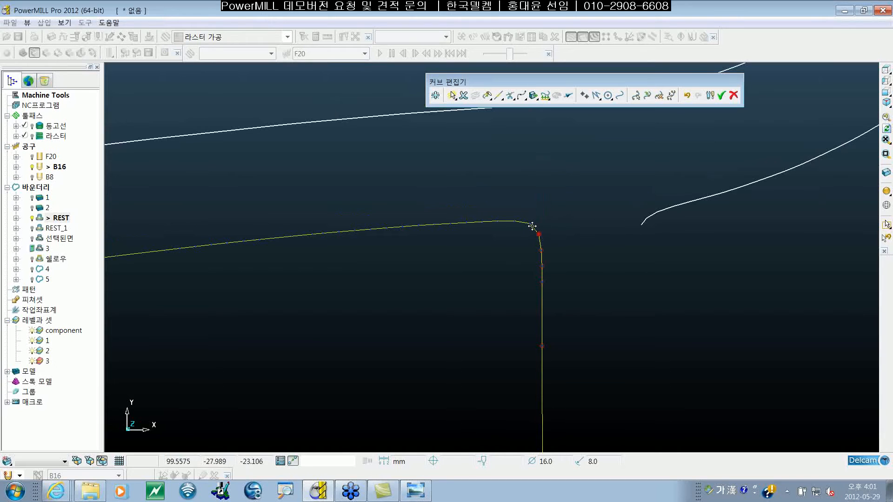
shift+click(531, 224)
click(659, 96)
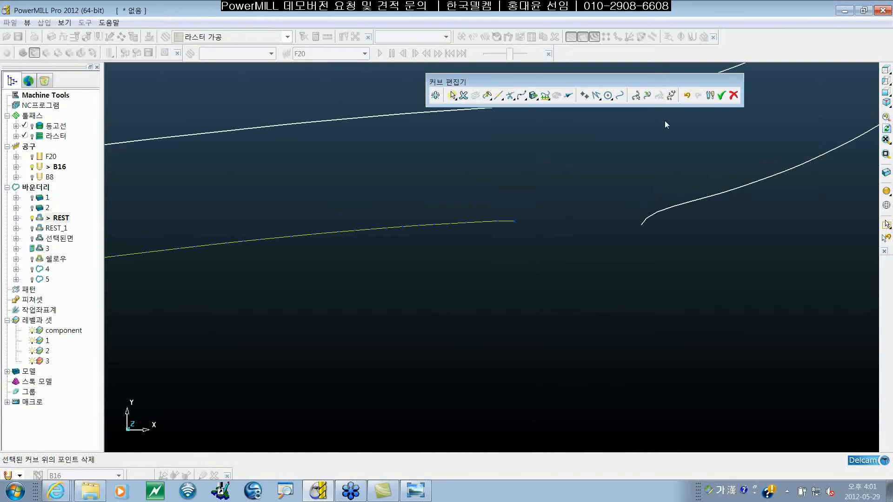
Step: Delete the end points of the hooked base corner on the contour portion right of the gap
shift+middle_drag(686, 252, 674, 299)
click(661, 256)
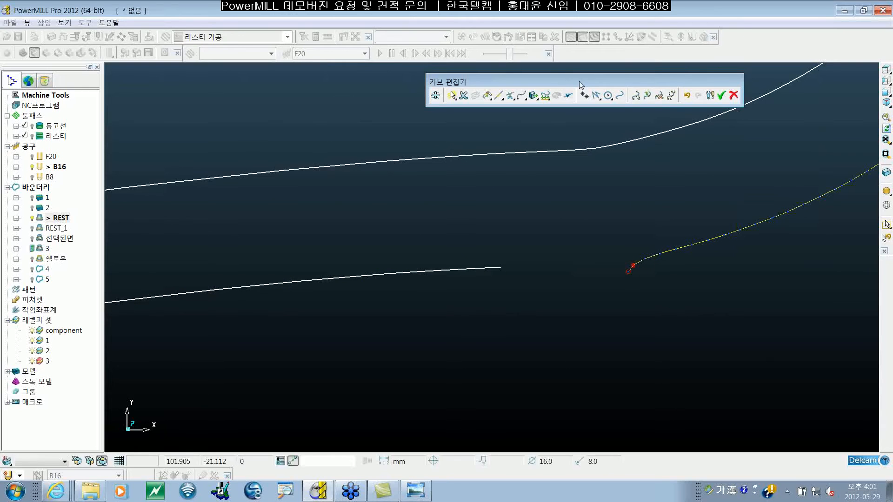
click(660, 96)
Step: Bridge the lower gap with a curve snapped from the left contour portion's open end to the right portion's end
scroll(626, 286, down, 10)
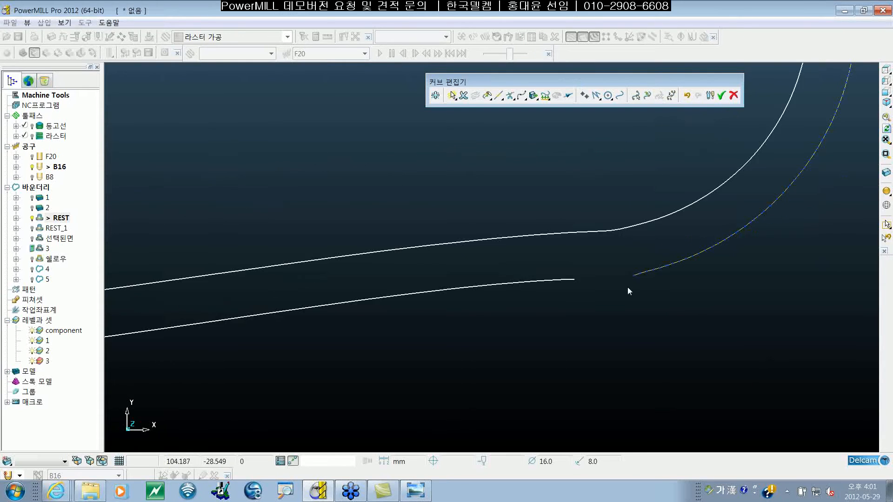
scroll(585, 297, up, 8)
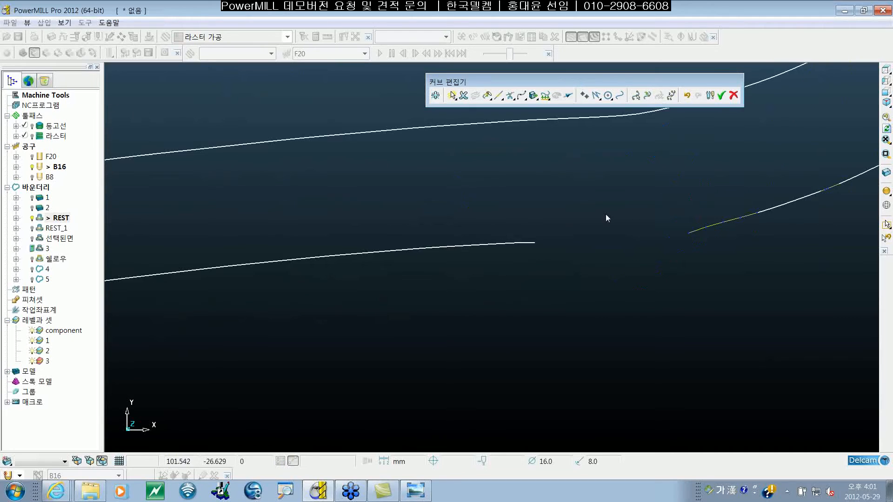
click(620, 95)
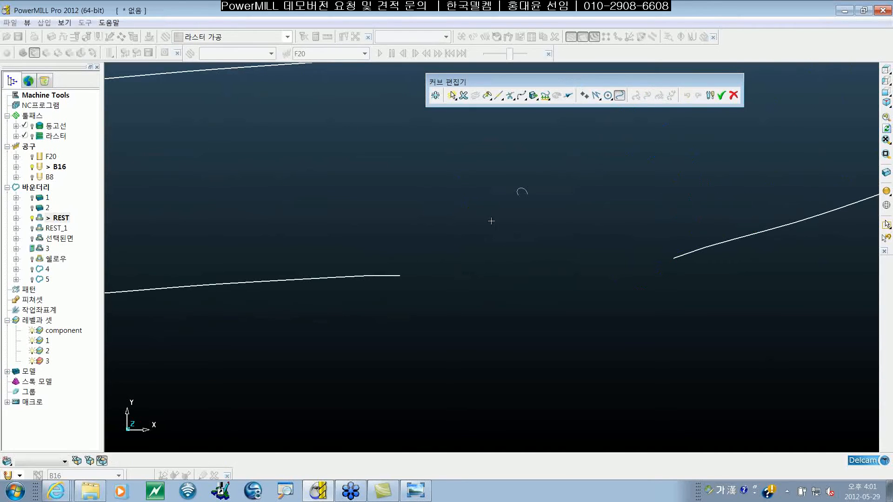
click(403, 275)
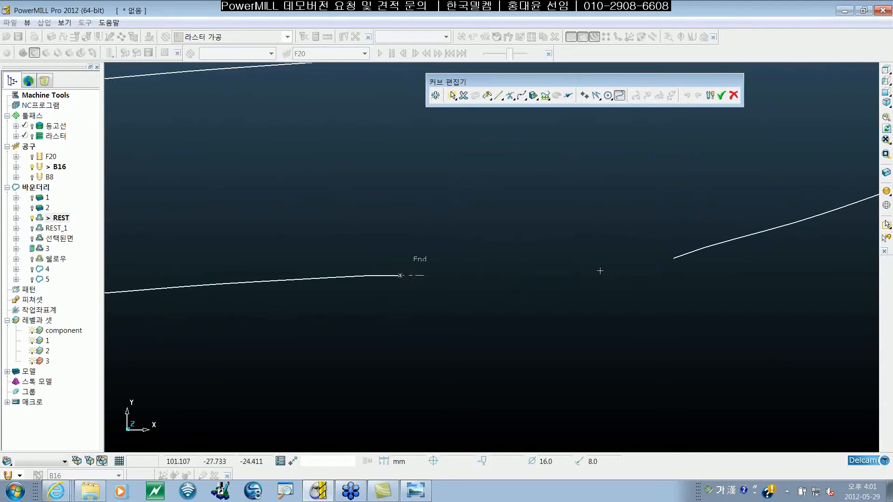
click(670, 258)
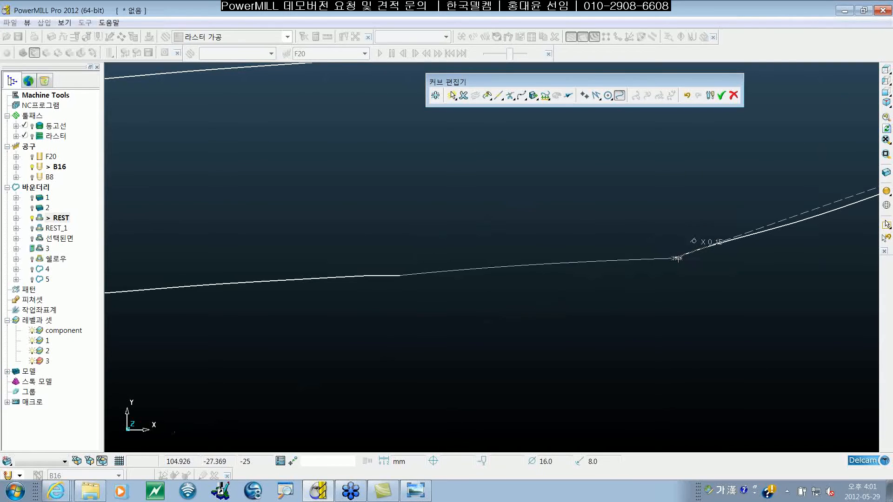
key(Escape)
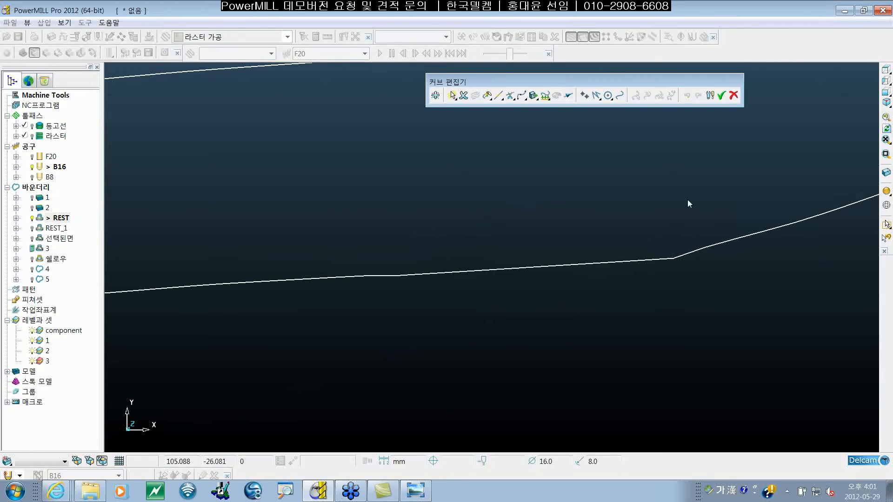
Step: Select all REST contours together to check the repaired outline, and clear the selection
scroll(659, 229, down, 8)
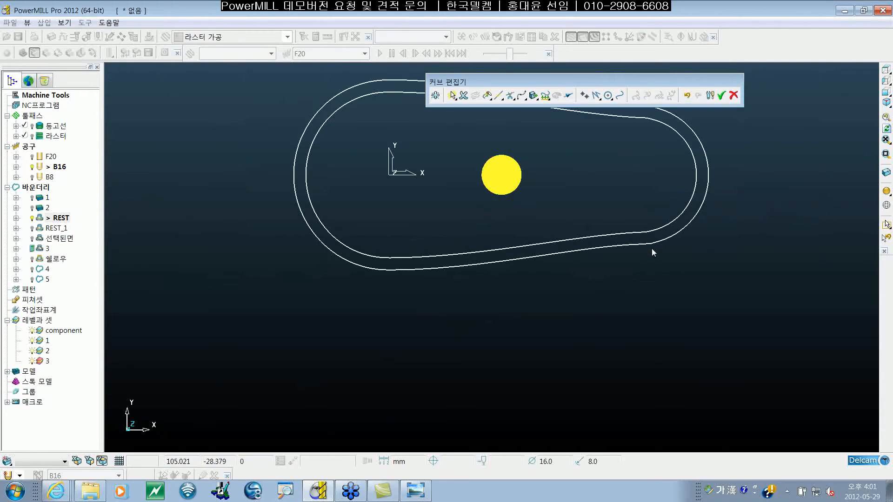
drag(328, 157, 747, 359)
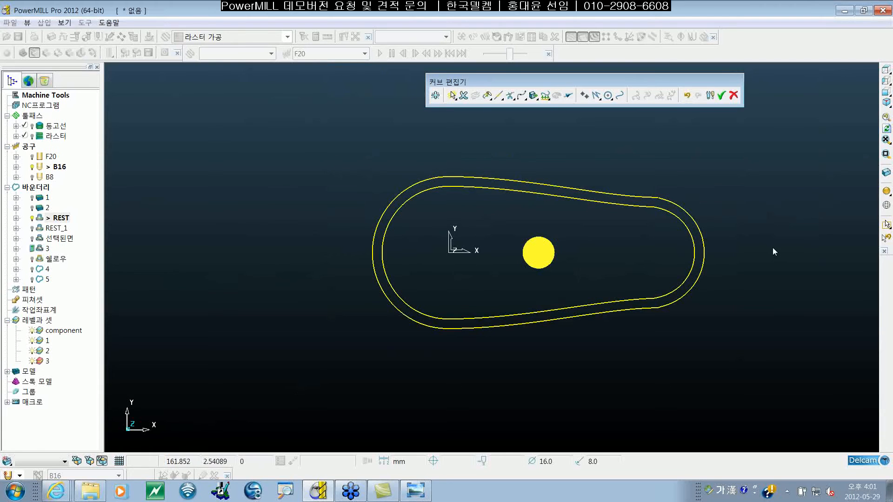
click(772, 247)
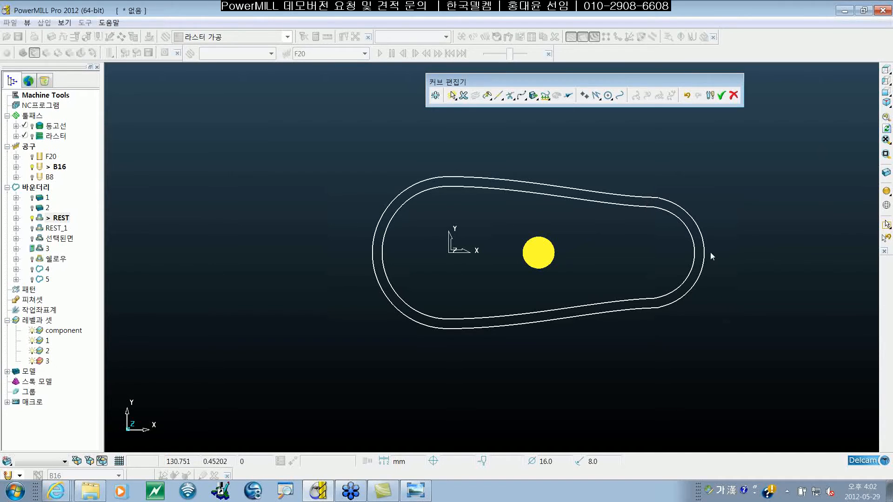
Step: Accept the curve edits to REST and confirm leaving the curve editor with open segments closed
scroll(718, 212, up, 4)
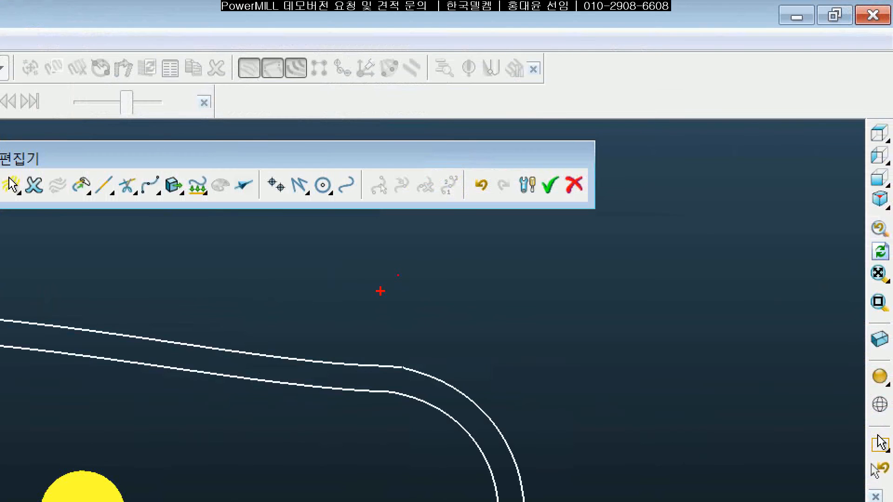
mouse_move(569, 193)
mouse_down()
mouse_move(528, 194)
mouse_move(568, 190)
mouse_up()
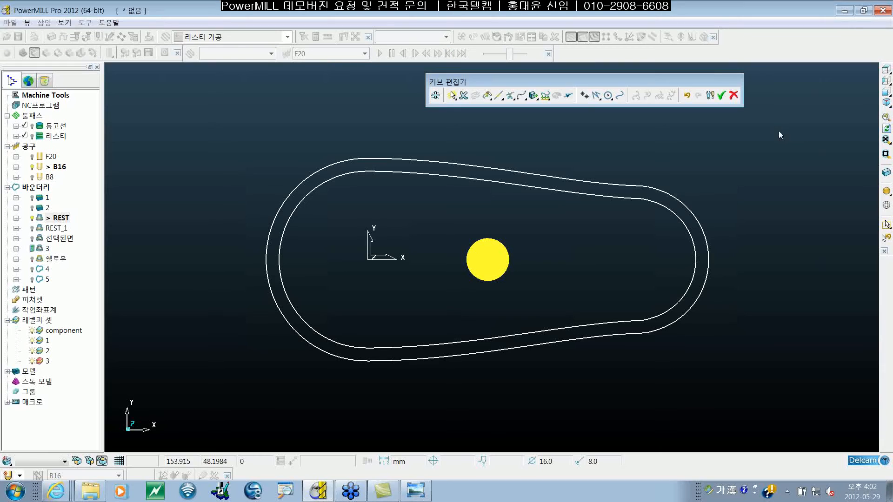
click(720, 96)
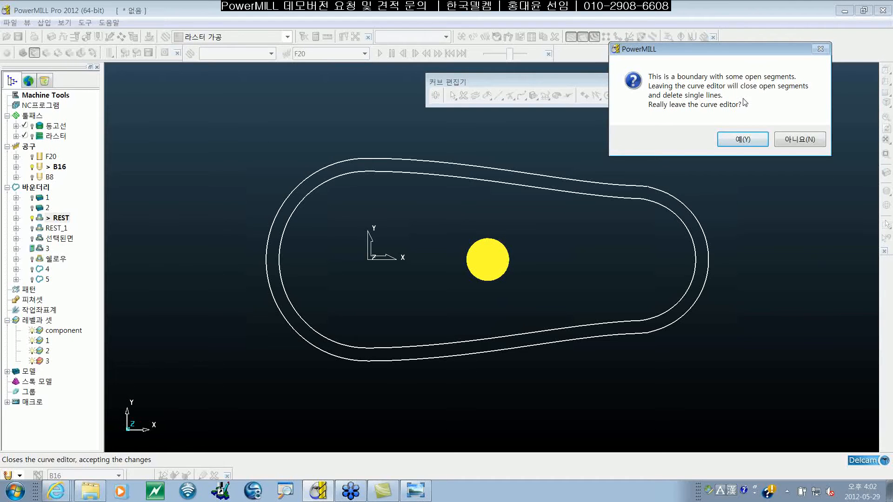
click(749, 140)
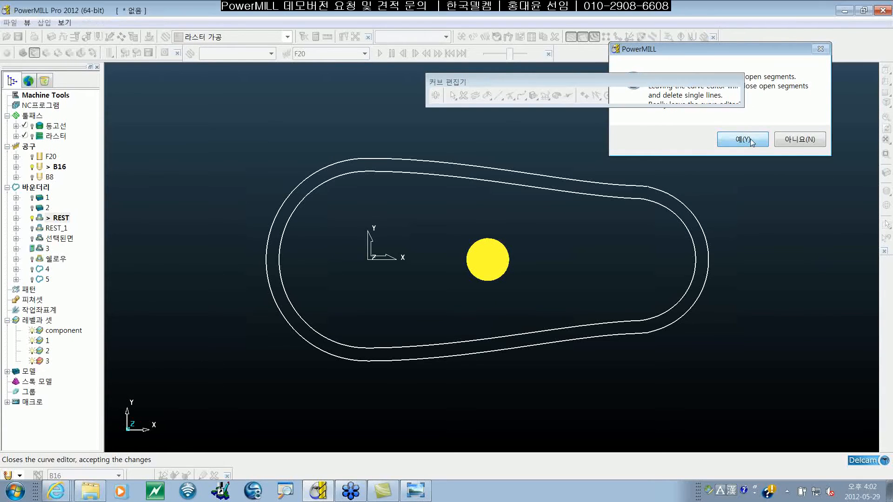
click(750, 139)
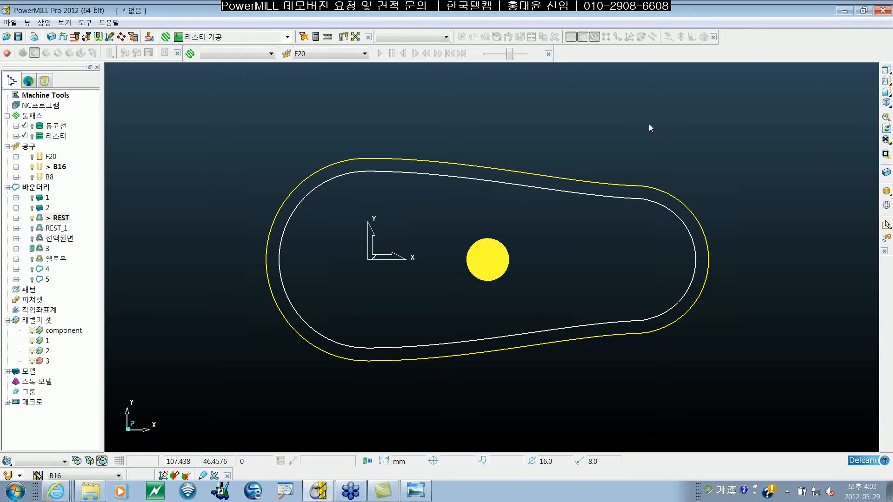
Step: Compare the repaired REST contours with boundary REST_1 by showing REST_1 briefly and hiding it again
click(672, 146)
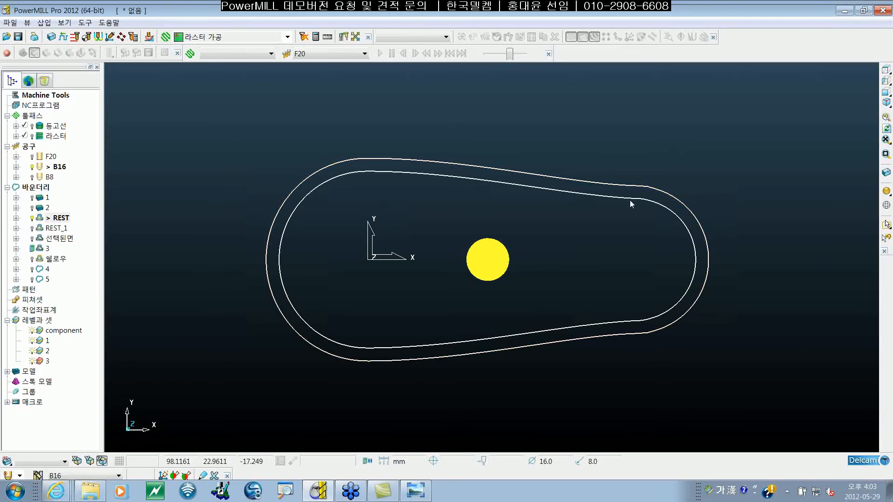
click(646, 200)
click(672, 175)
click(32, 229)
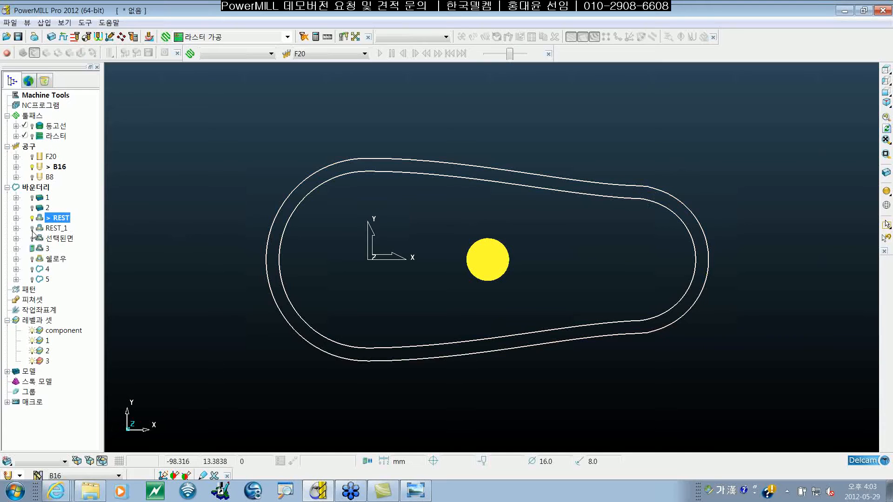
click(617, 247)
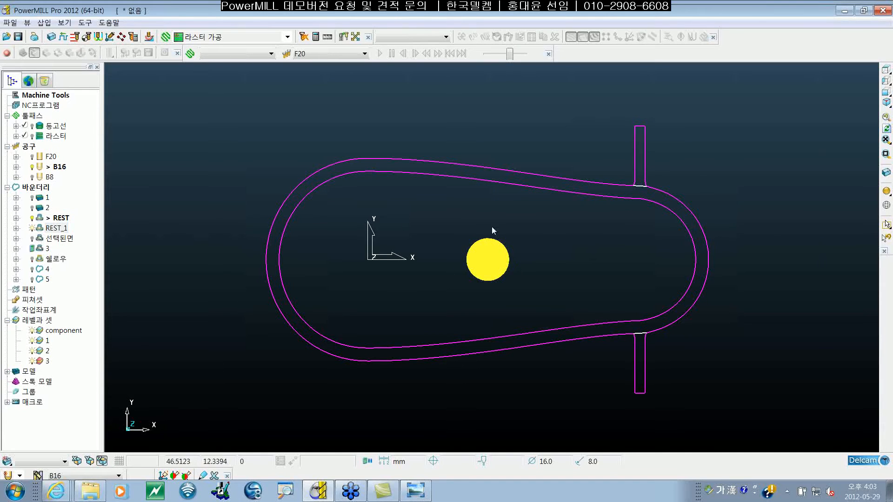
click(28, 230)
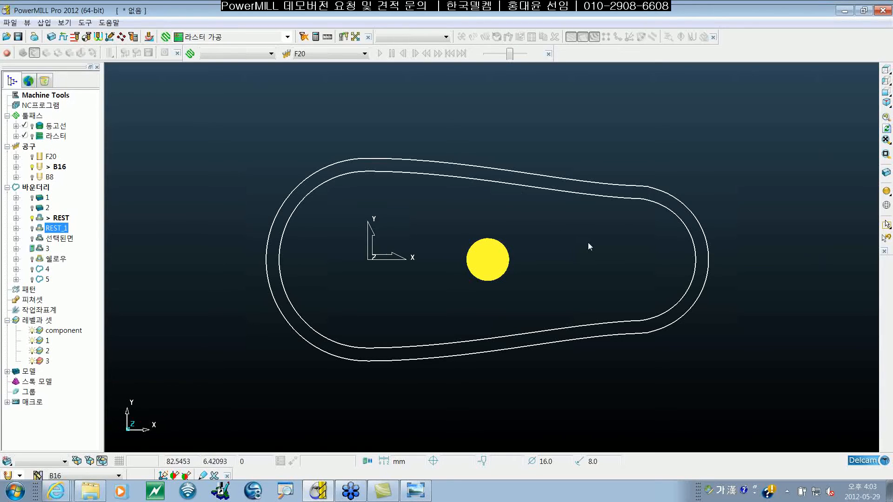
Step: Convert REST's outer contour to a spline with a fitting tolerance of 0.1
click(620, 189)
right_click(620, 188)
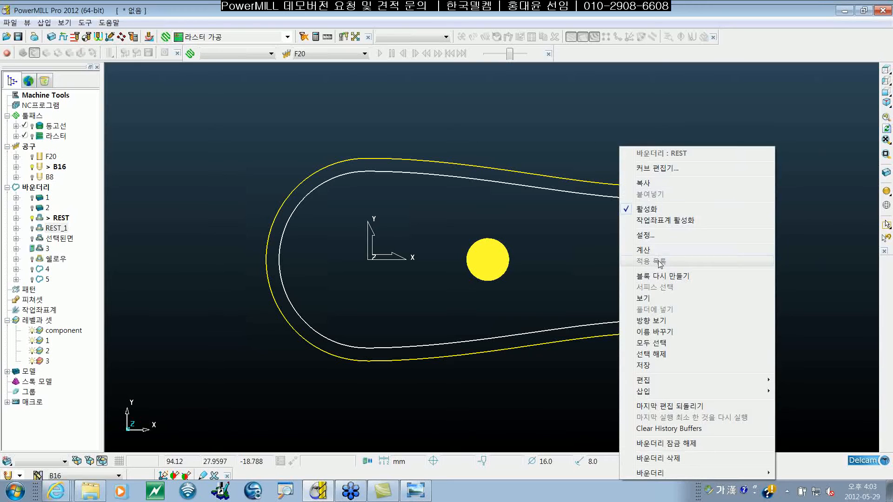
mouse_move(661, 380)
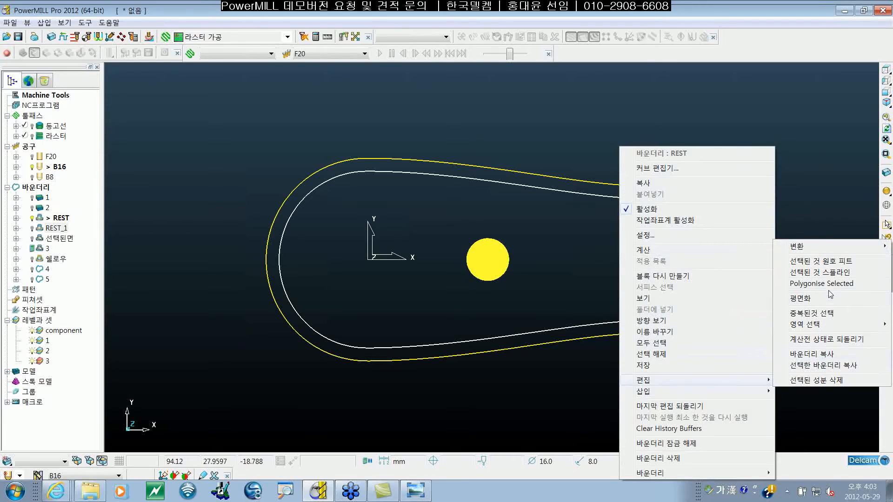
click(832, 273)
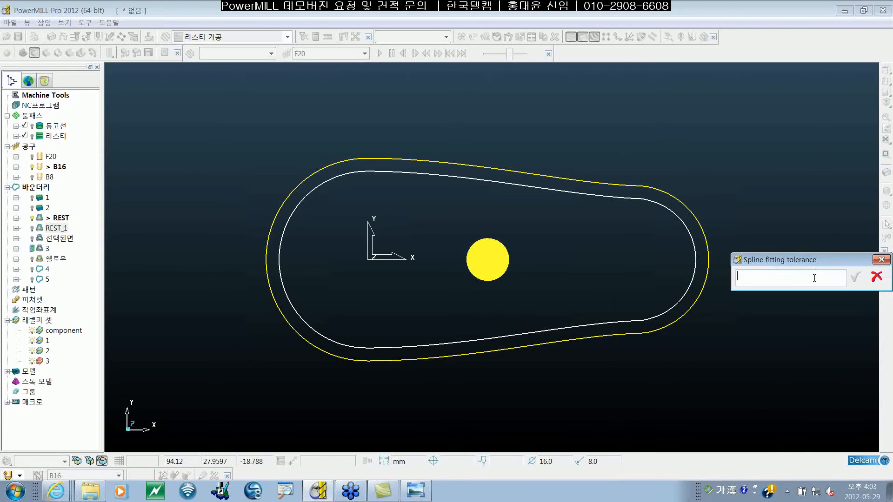
text(0.1)
click(857, 277)
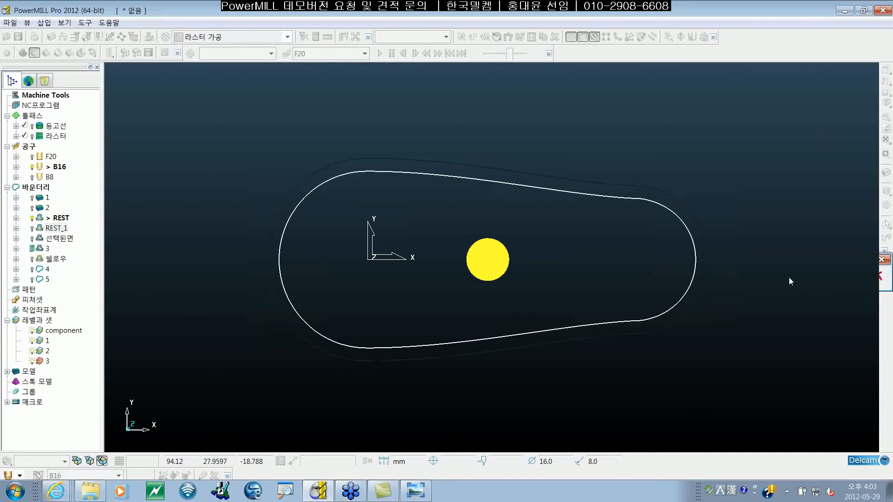
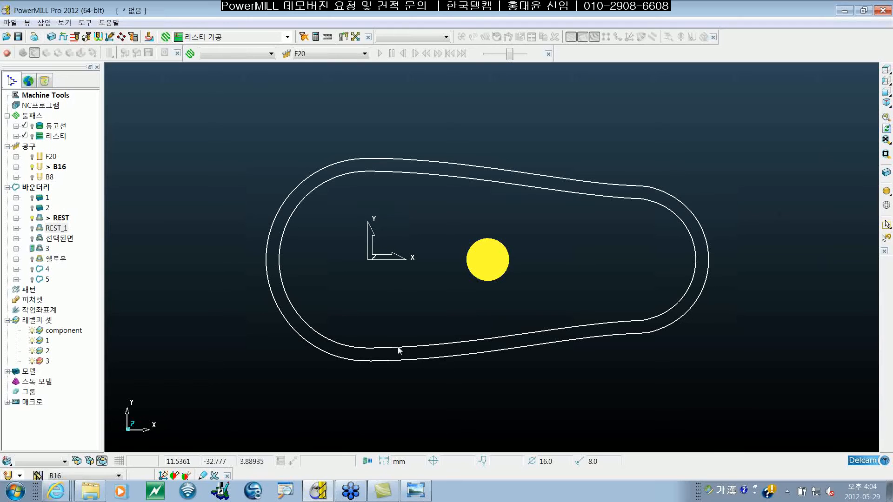
Step: Offset REST's inner and outer contours by a distance of 1, using the third offset type
middle_drag(335, 330, 539, 337)
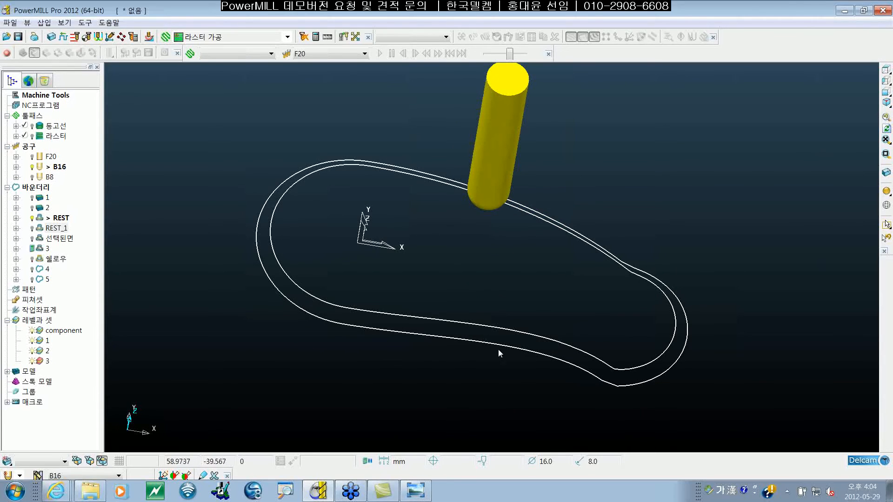
right_click(58, 220)
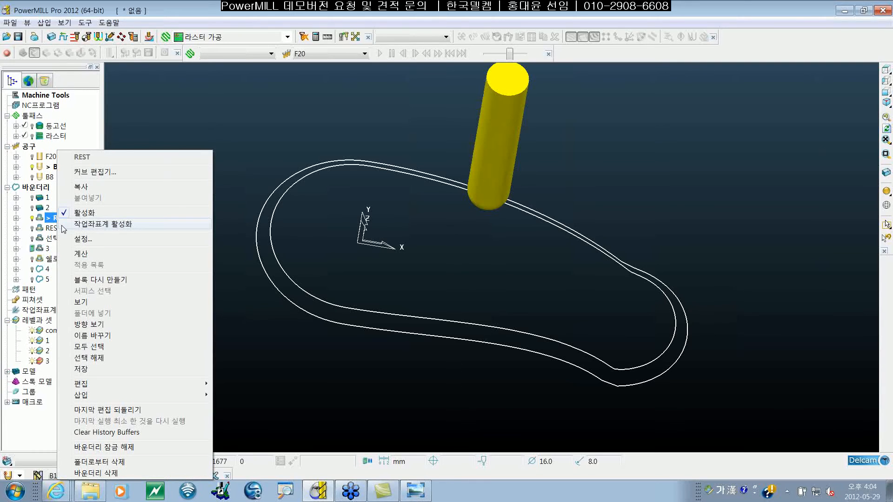
mouse_move(194, 386)
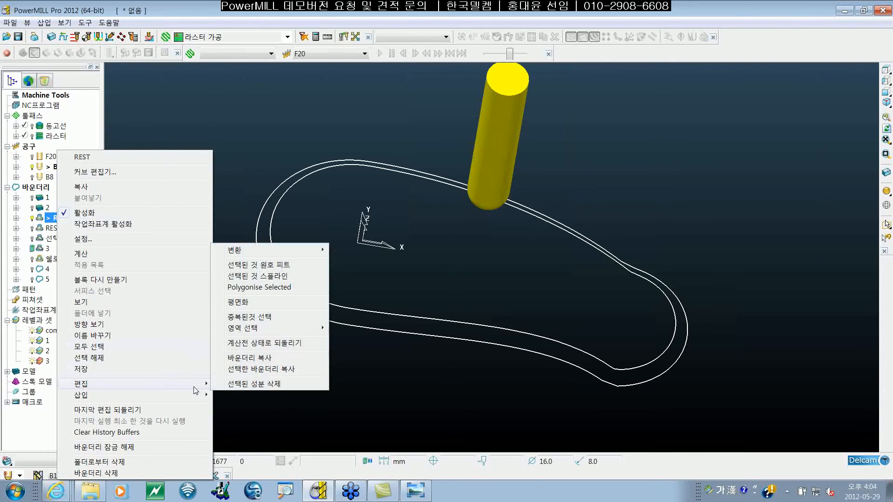
mouse_move(316, 250)
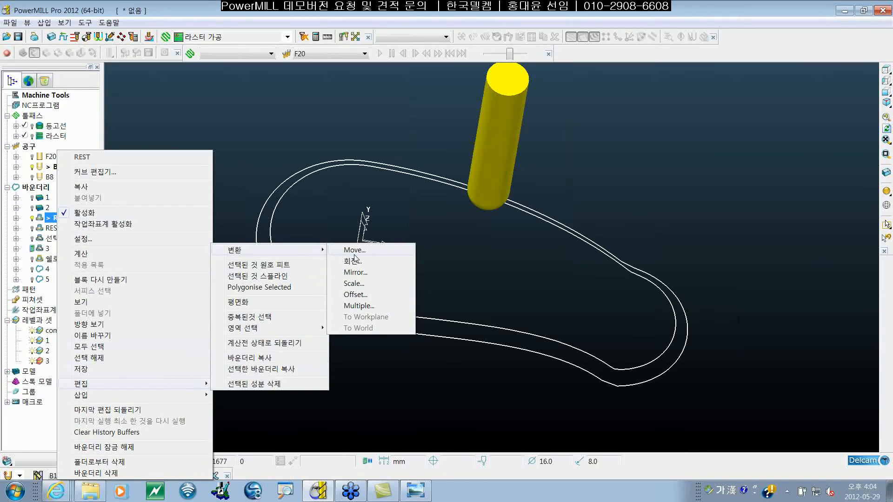
click(362, 295)
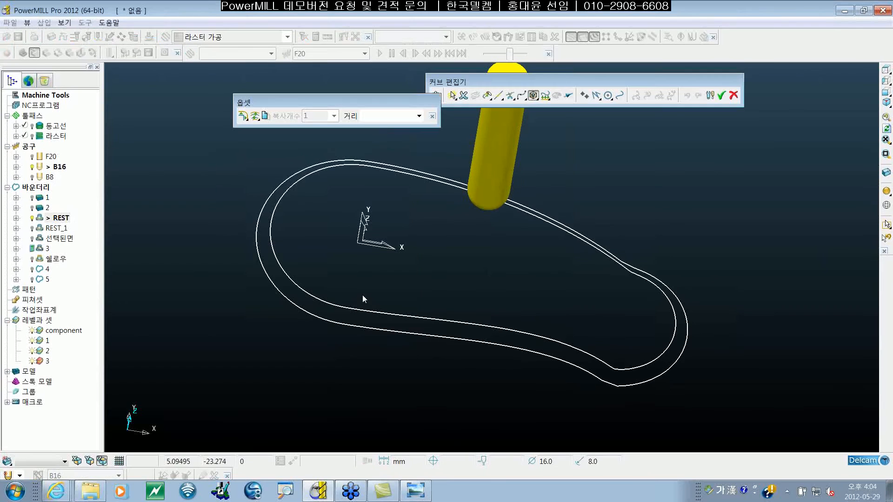
drag(367, 100, 309, 99)
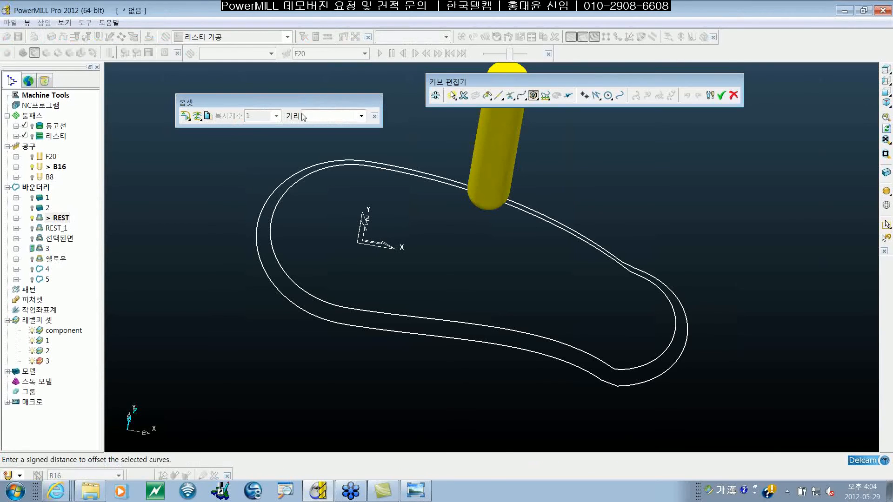
mouse_move(190, 118)
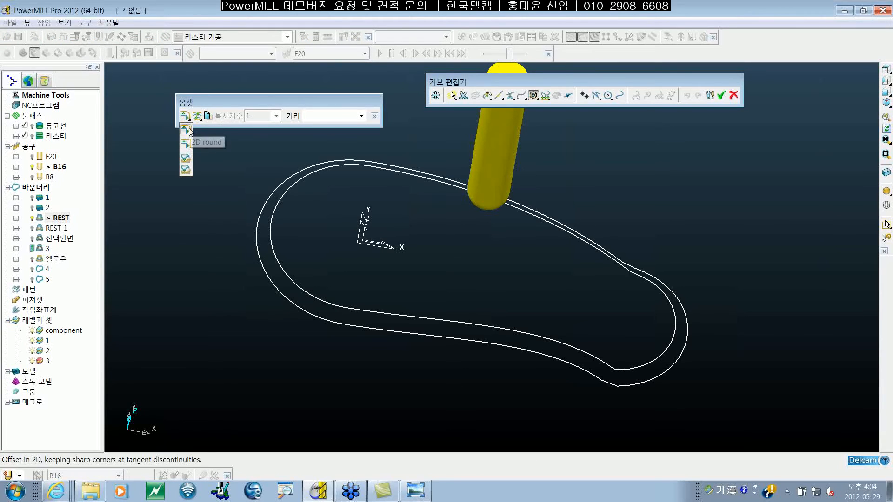
click(186, 158)
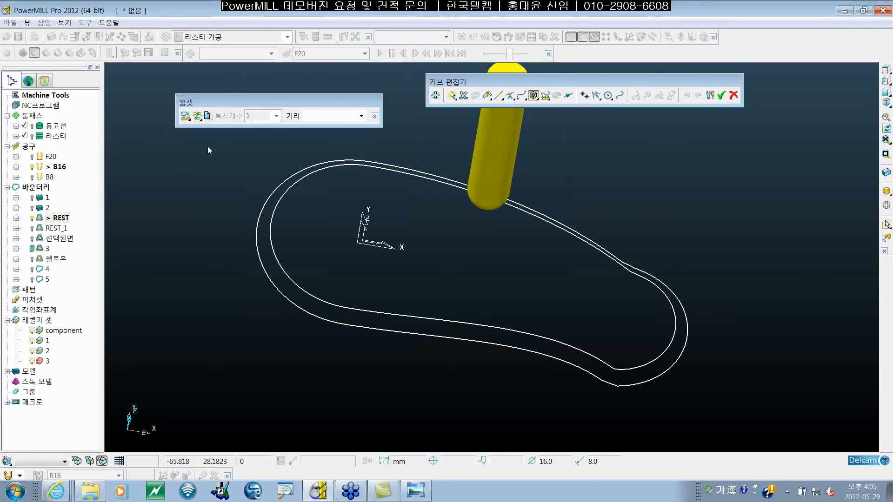
click(316, 119)
text(1)
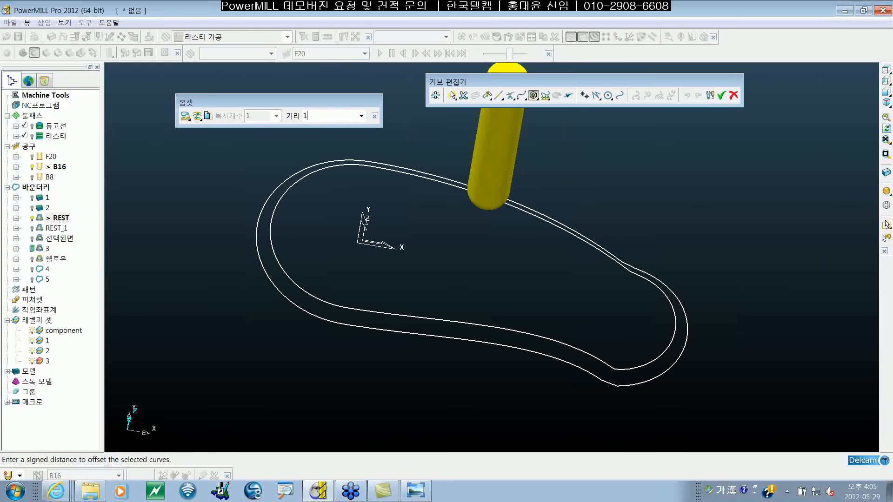
key(Return)
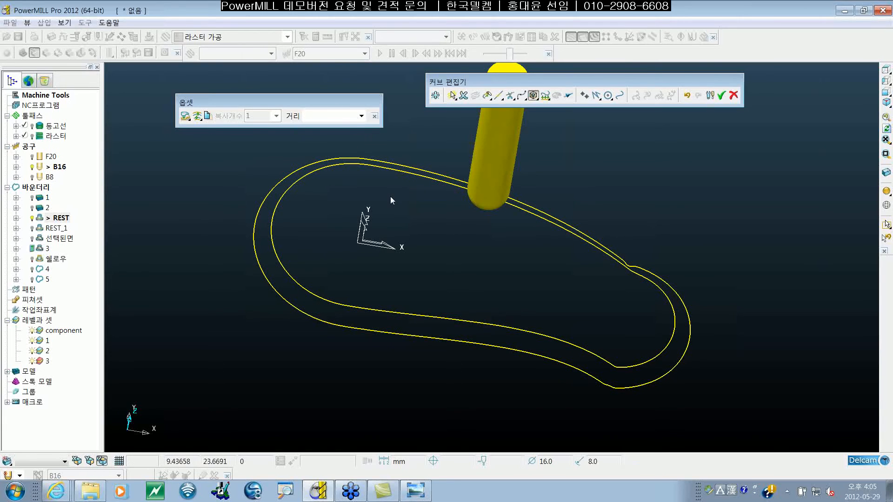
Step: Finish the offset, accept the changes to REST and clear the contour selection
click(375, 116)
middle_drag(624, 224, 574, 272)
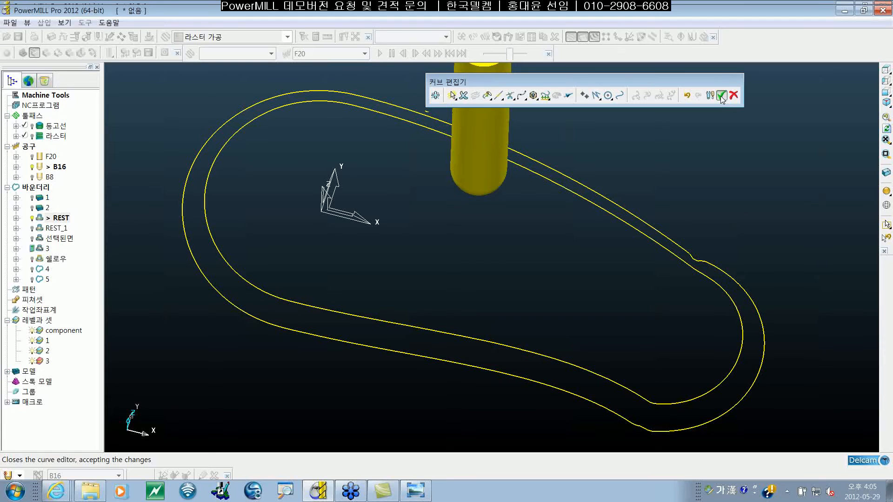
click(618, 152)
scroll(521, 223, down, 3)
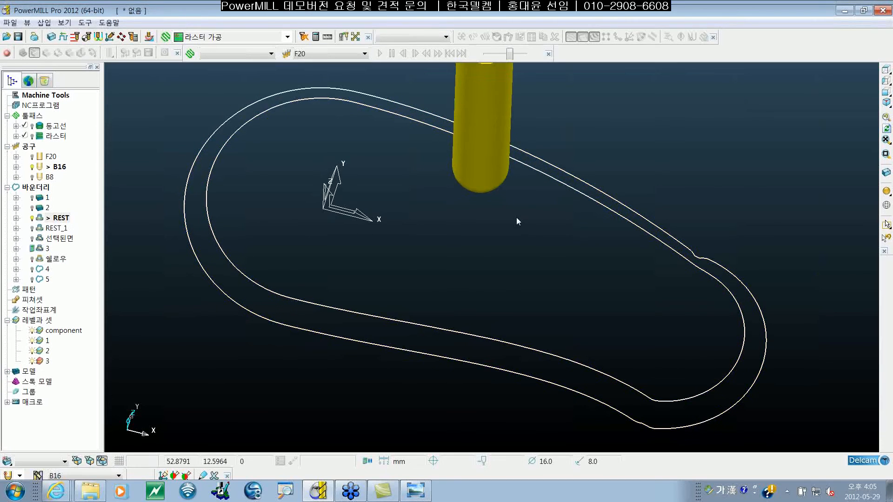
scroll(535, 247, up, 2)
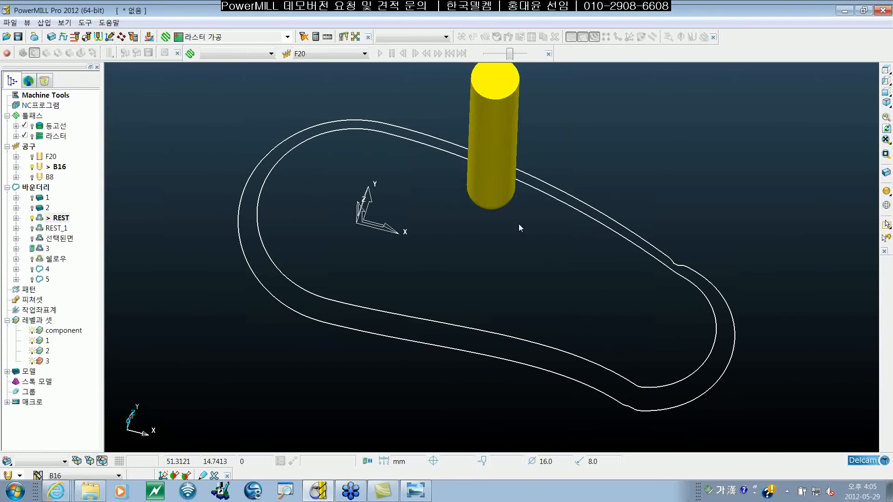
shift+middle_drag(517, 224, 501, 231)
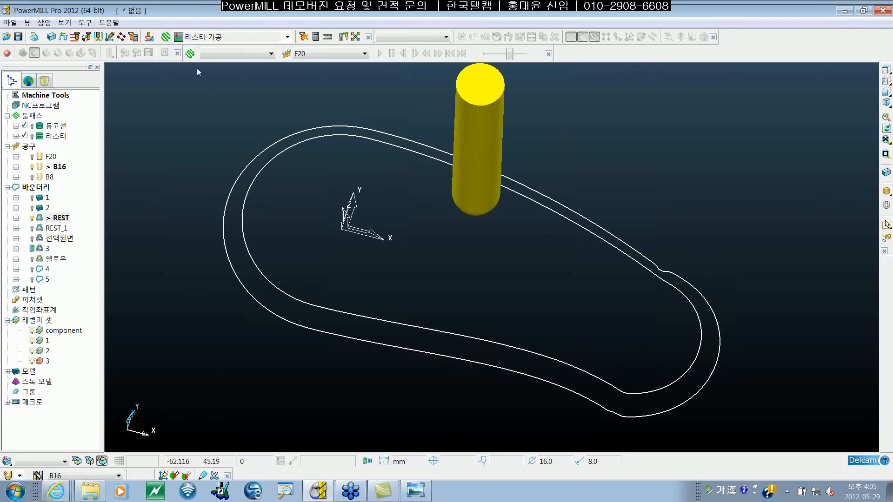
Step: Create a 3D offset finishing toolpath (3D옵셋 가공) and name it 3D옵셋
click(167, 37)
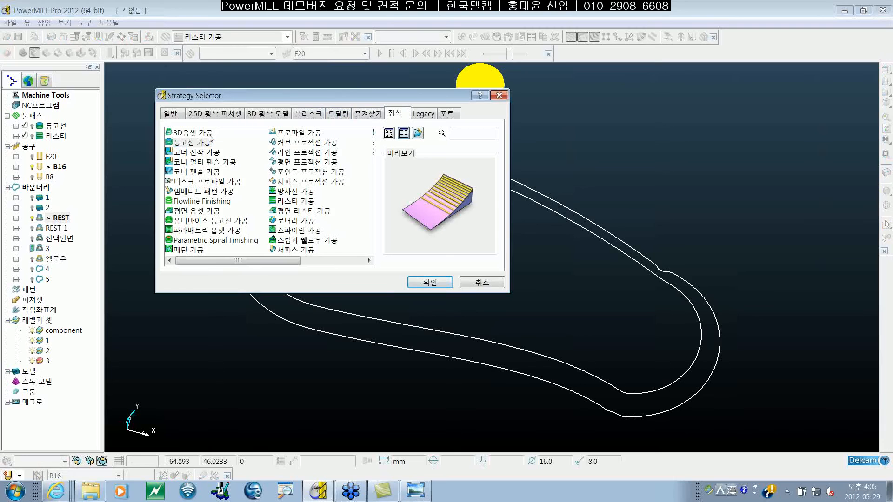
click(209, 134)
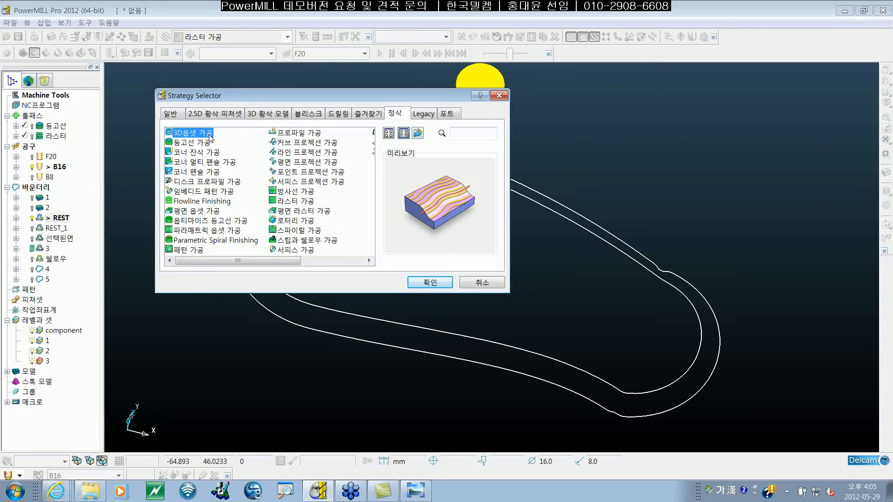
click(424, 282)
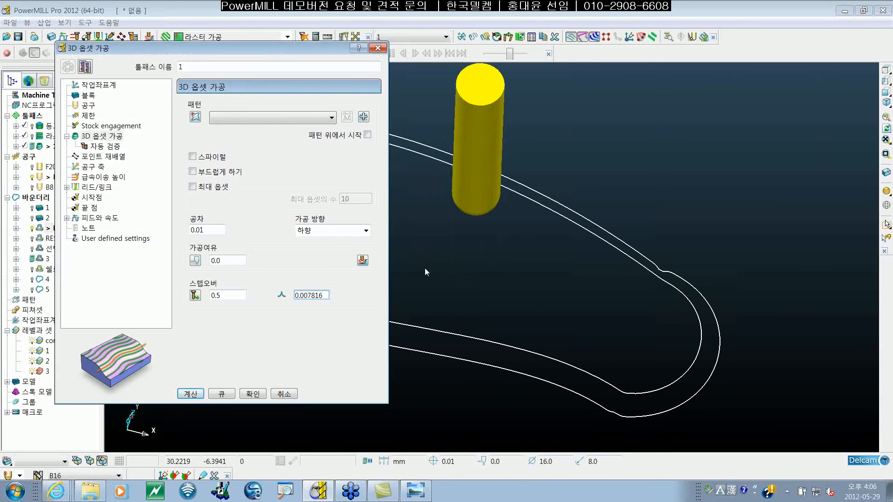
double_click(205, 67)
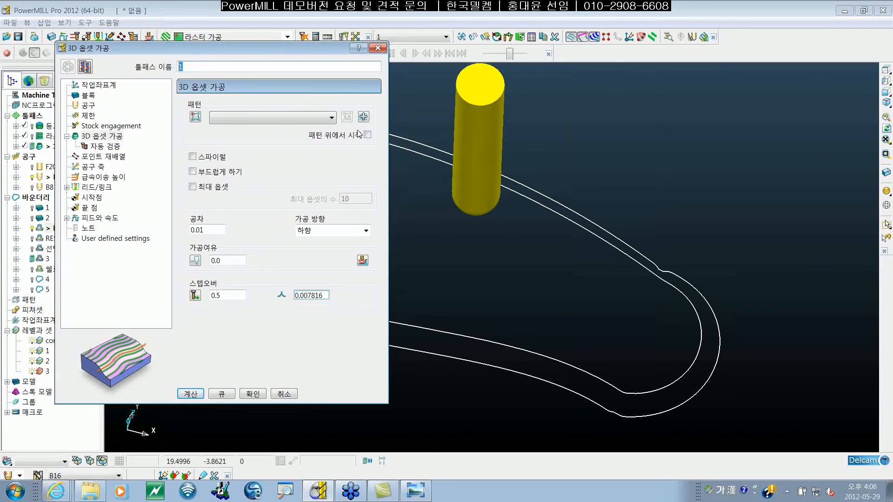
text(3)
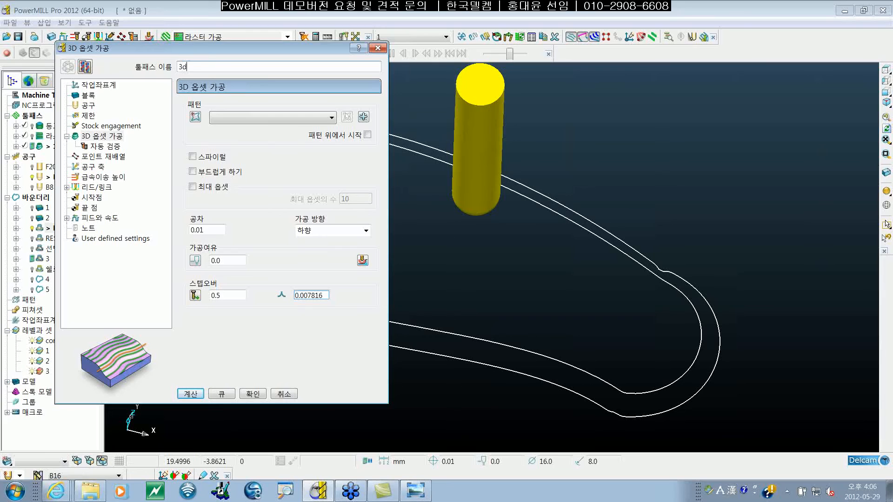
text(D)
key(Hangul)
text(ㅇ)
text(셋)
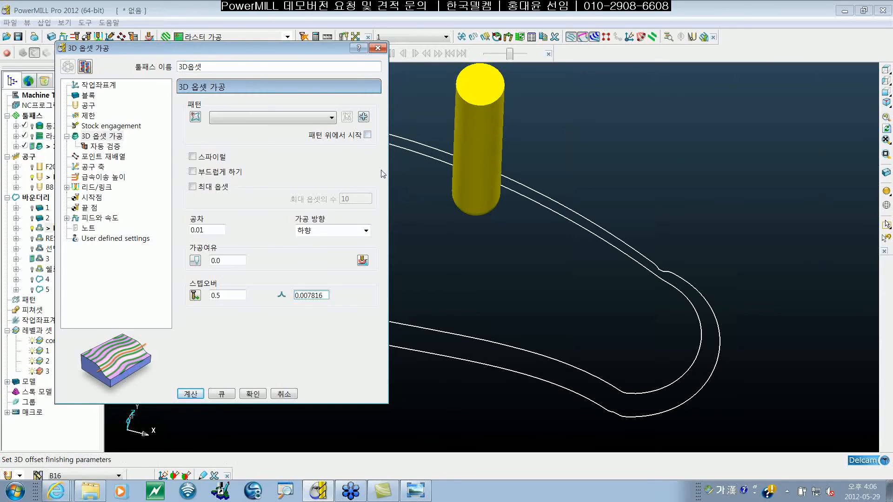
Step: Set the 3D옵셋 toolpath's tool to B8, keep REST as its limiting boundary, and calculate the toolpath
click(88, 115)
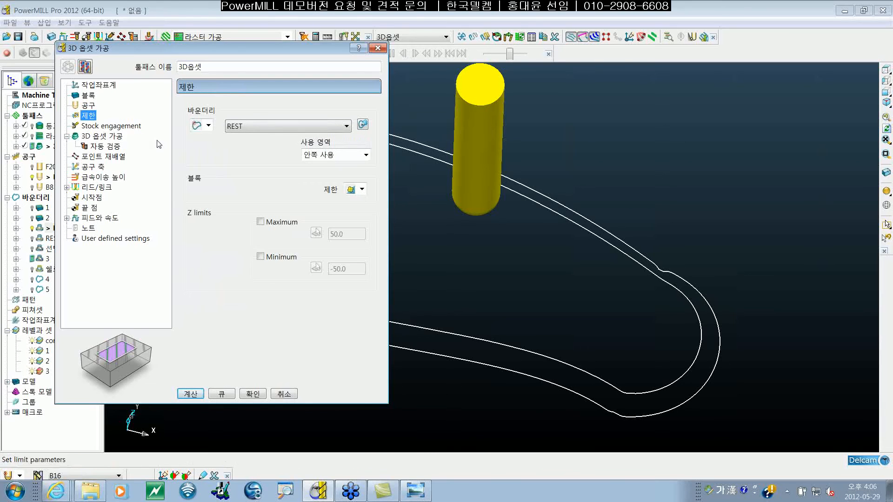
click(93, 107)
click(287, 108)
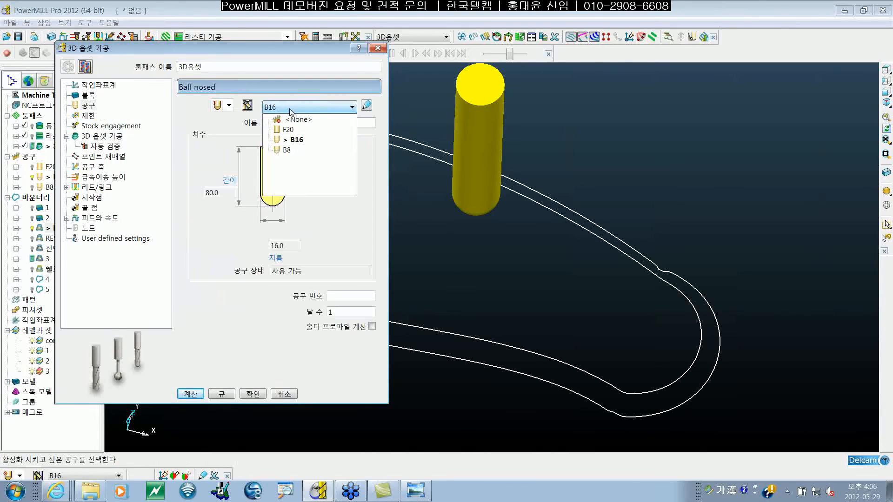
click(289, 153)
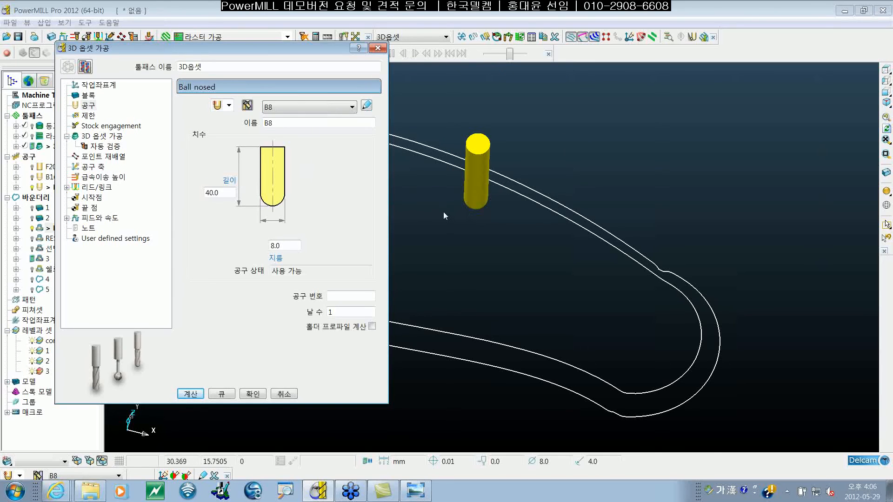
click(102, 135)
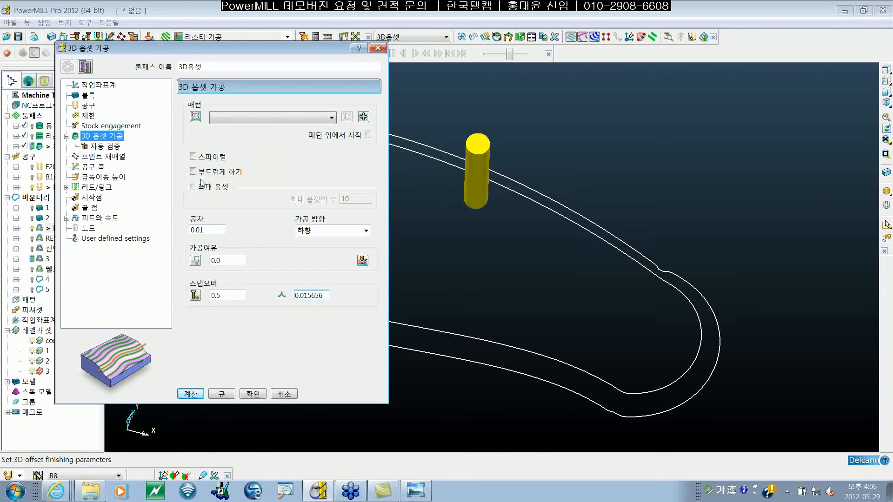
click(192, 395)
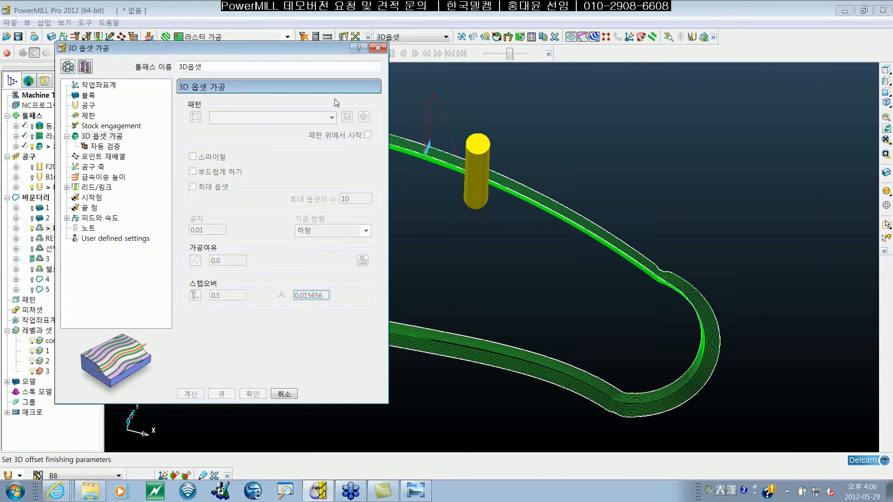
click(378, 48)
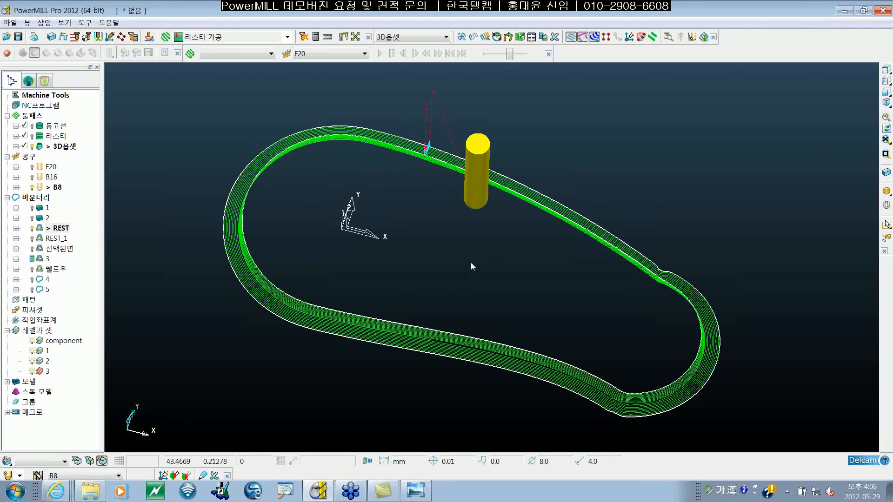
Step: Shade the model and examine the 3D옵셋 toolpath along the foot of the raised body
mouse_move(471, 263)
middle_down()
mouse_move(475, 268)
mouse_move(464, 269)
mouse_move(432, 330)
middle_up()
click(886, 192)
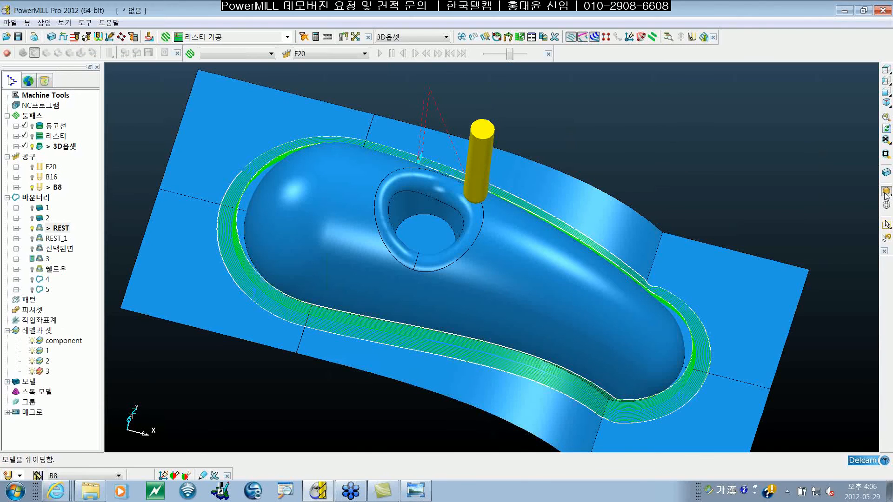
scroll(532, 309, up, 5)
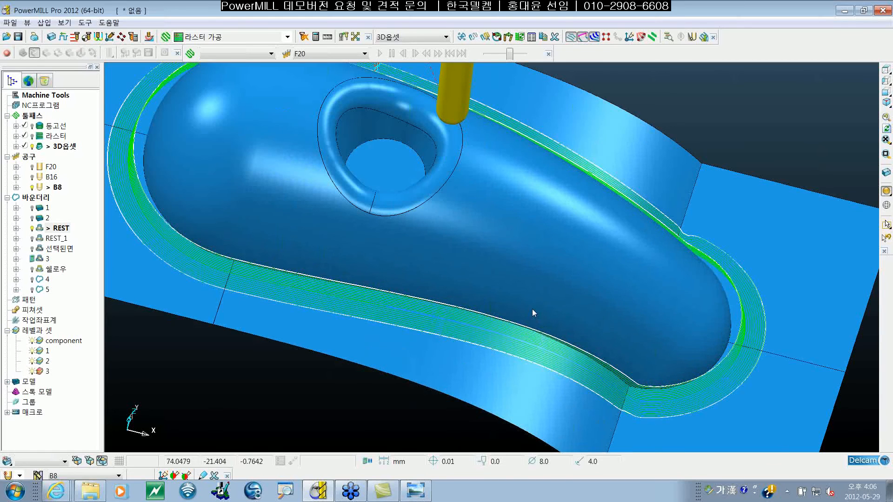
scroll(532, 310, down, 1)
shift+middle_drag(503, 269, 554, 301)
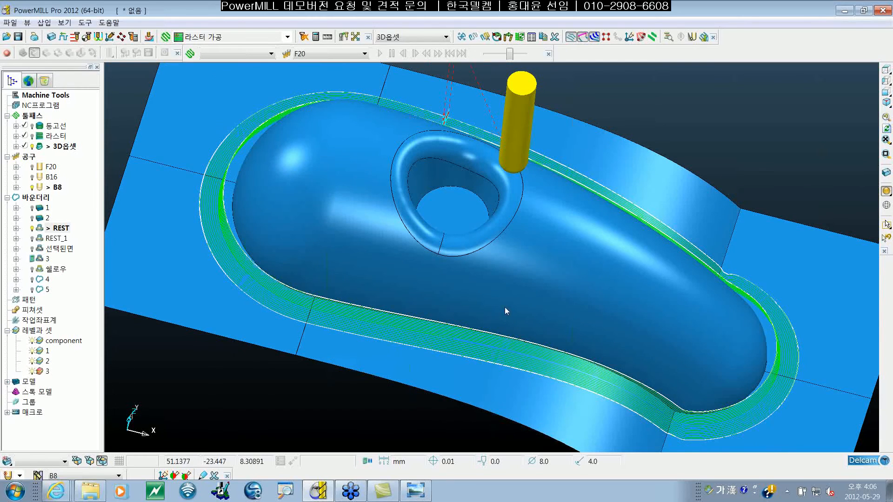
mouse_move(523, 319)
shift+middle_down()
mouse_move(523, 332)
mouse_move(522, 322)
shift+middle_up()
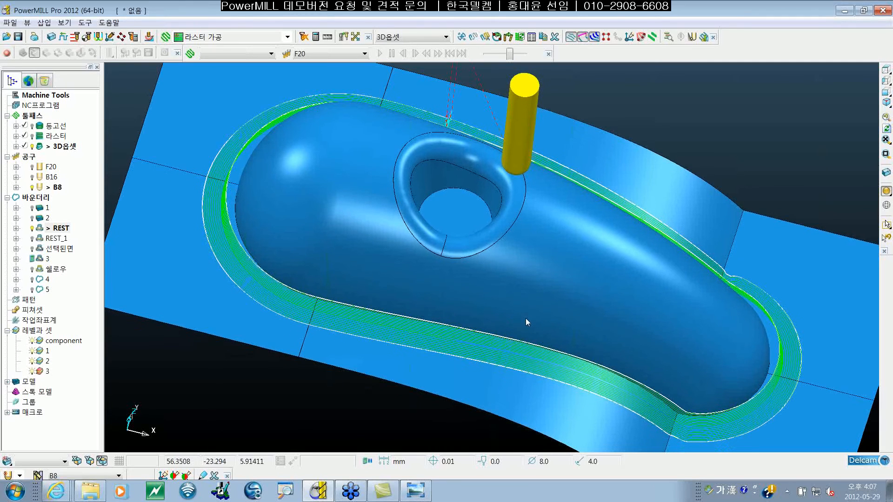
shift+middle_drag(607, 343, 535, 343)
Step: Display the REST_1 boundary and compare it with the 3D옵셋 toolpath where the narrow strip meets the contour
click(58, 228)
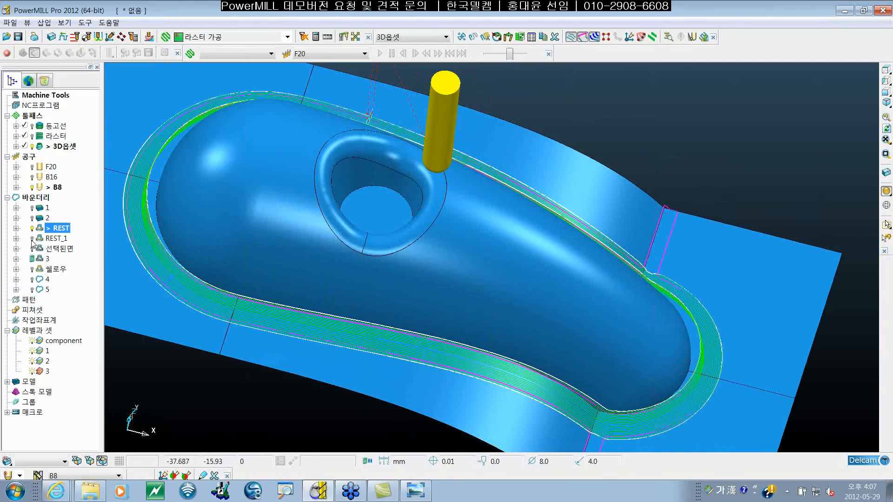
click(33, 239)
shift+middle_drag(642, 259, 612, 220)
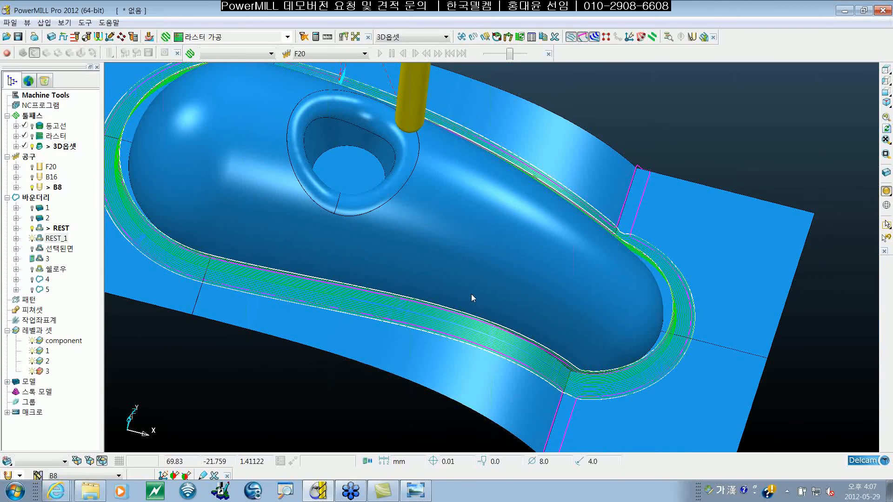
shift+middle_drag(471, 294, 492, 298)
scroll(574, 273, up, 8)
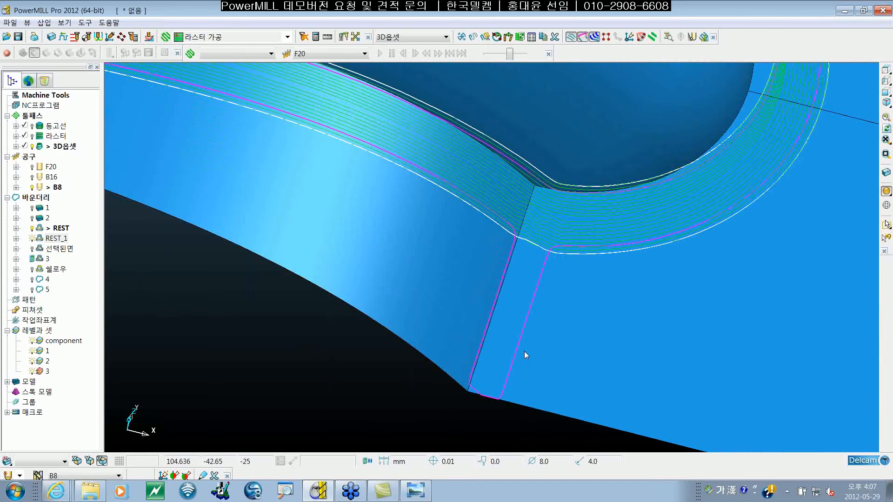
Step: Hide the REST boundary, the model shading and the 3D옵셋 toolpath so that only the REST_1 boundary is displayed
click(38, 228)
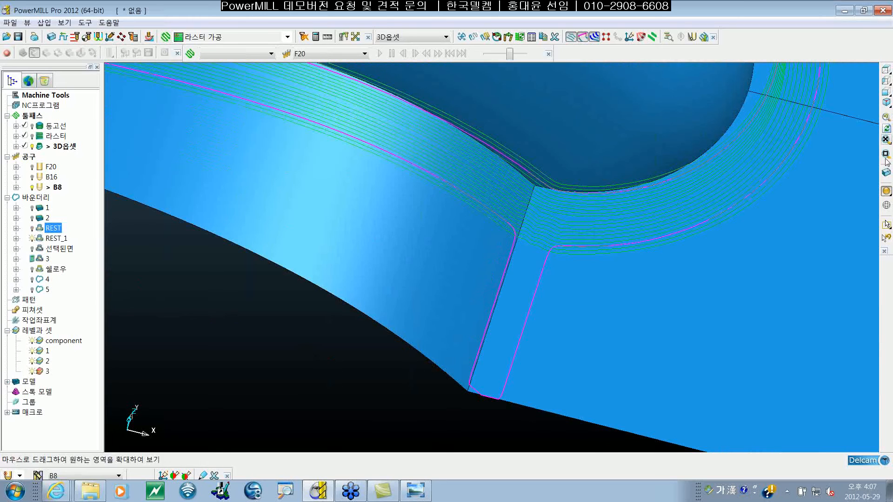
click(890, 192)
shift+middle_drag(660, 192, 663, 255)
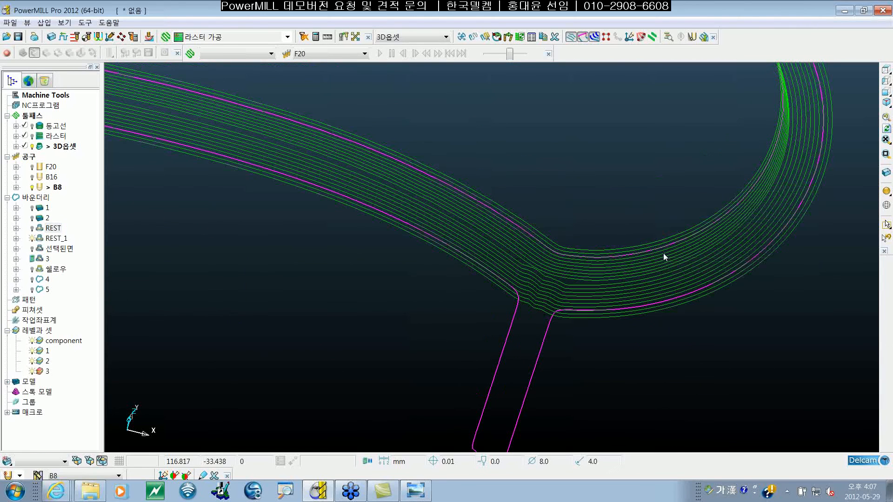
double_click(38, 143)
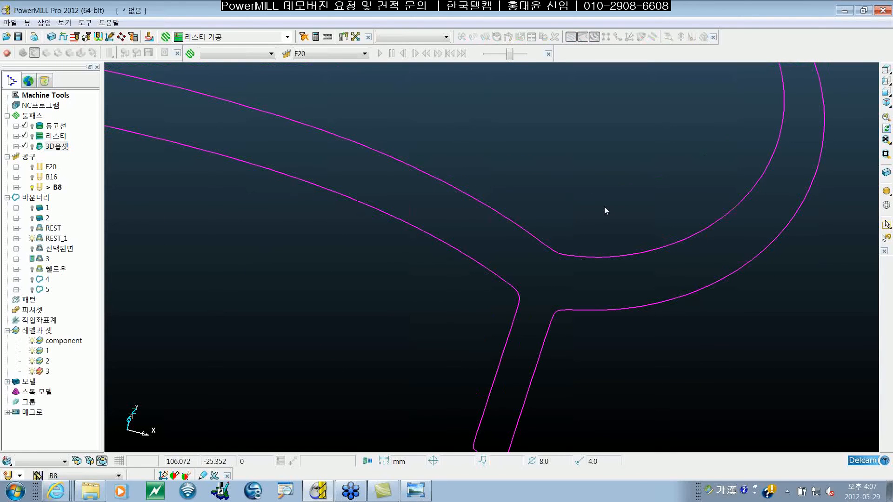
shift+middle_drag(605, 207, 612, 263)
scroll(603, 258, down, 3)
scroll(602, 257, down, 3)
shift+middle_drag(556, 199, 491, 224)
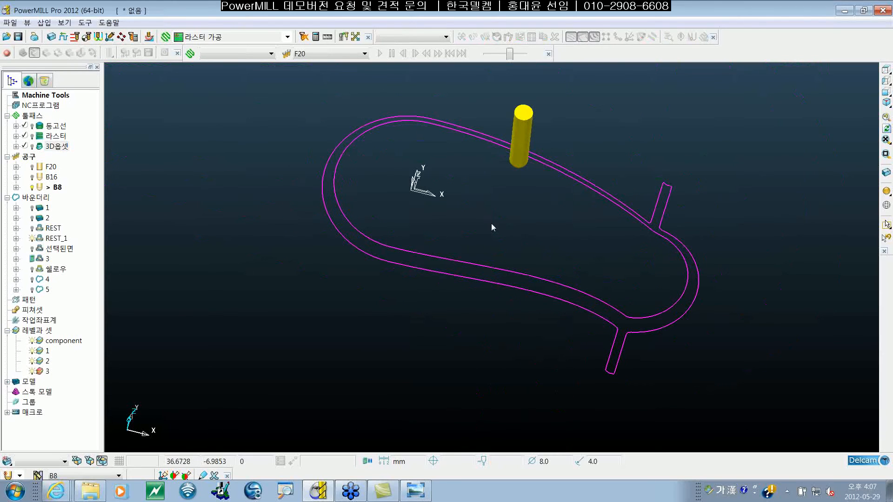
Step: Look at REST_1 from the top and open the boundary in the curve editor
key(ctrl+5)
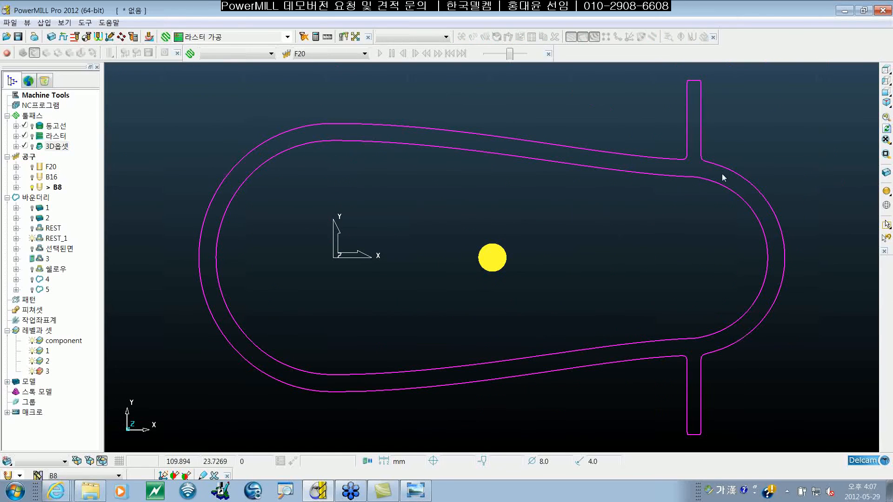
click(686, 160)
double_click(686, 159)
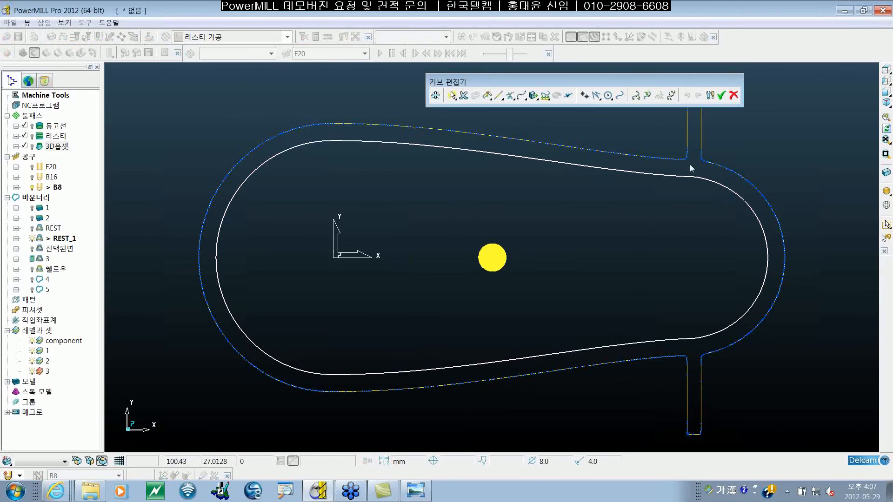
Step: Cut REST_1's outer contour at the two corners where the upper strip branches off
scroll(690, 163, up, 5)
shift+middle_drag(767, 255, 629, 258)
scroll(625, 205, up, 3)
scroll(604, 225, up, 3)
shift+middle_drag(619, 209, 597, 193)
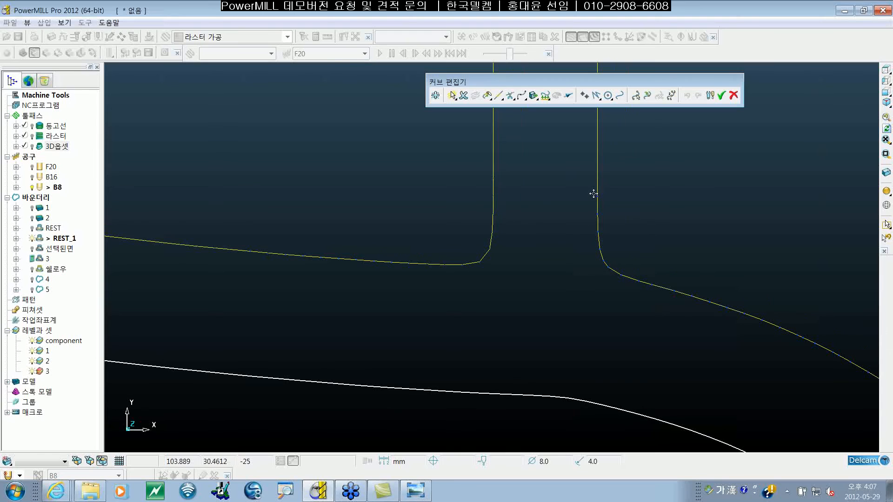
scroll(590, 206, down, 2)
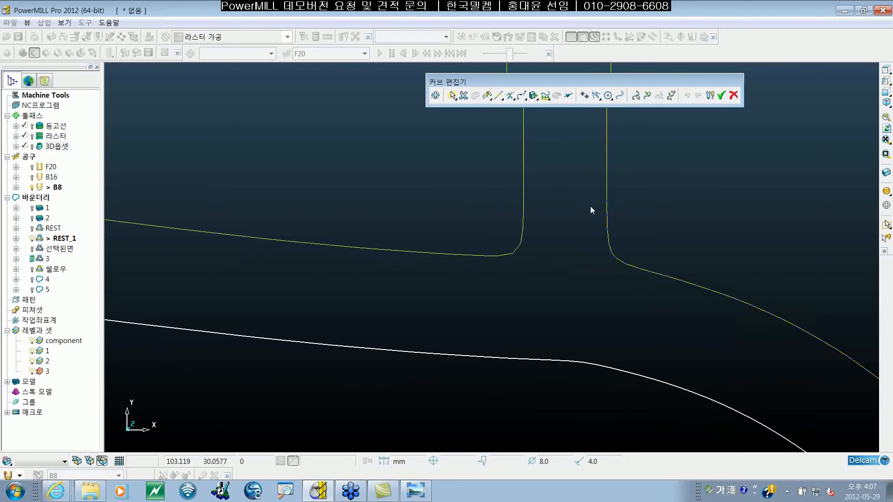
scroll(590, 206, down, 2)
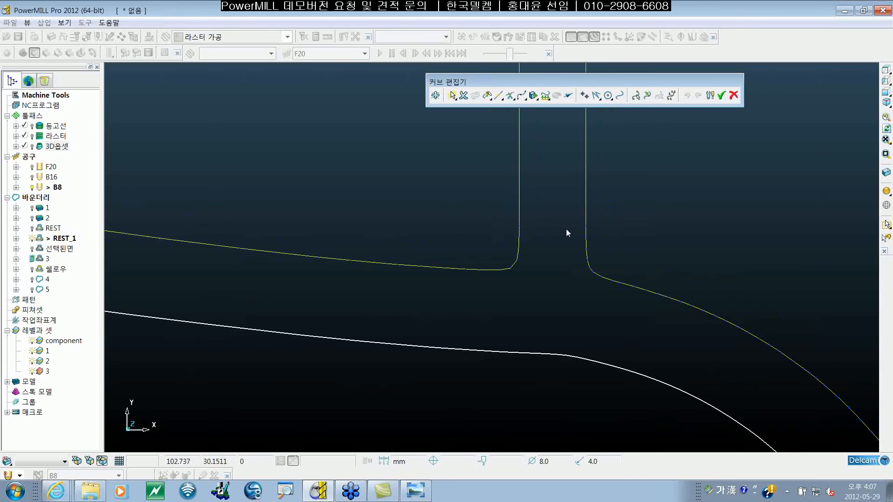
shift+middle_drag(567, 213, 562, 224)
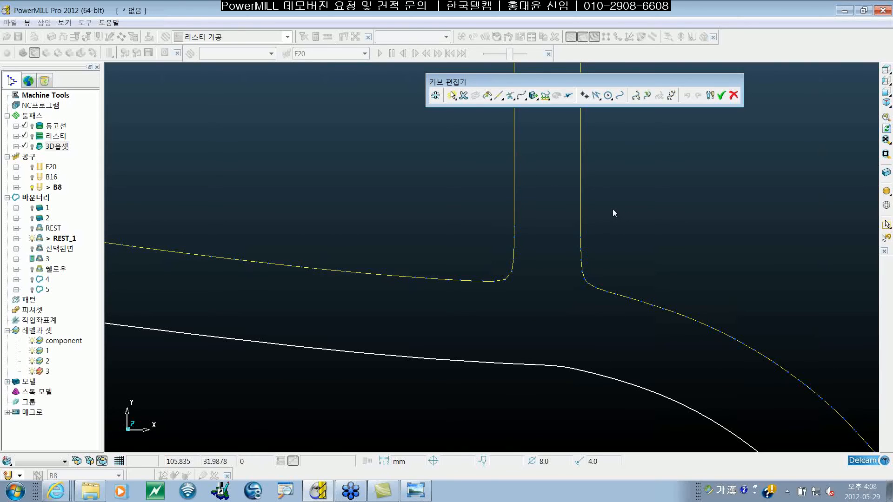
shift+middle_drag(613, 209, 590, 207)
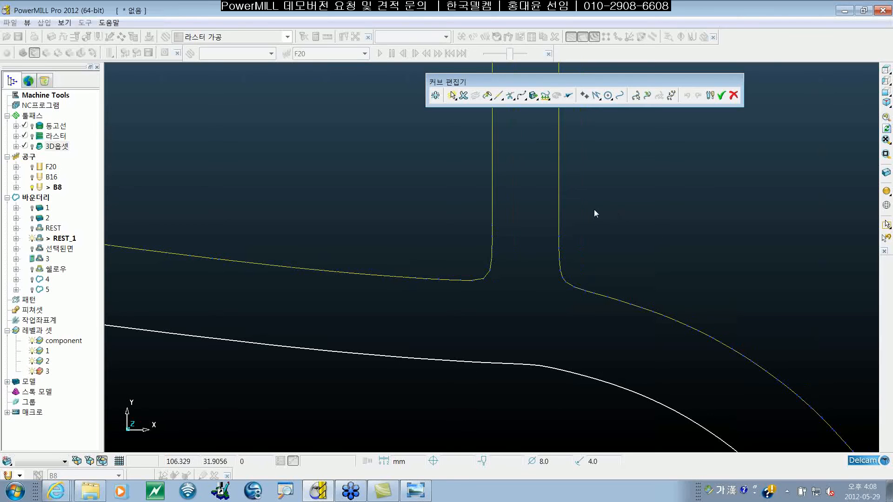
click(510, 96)
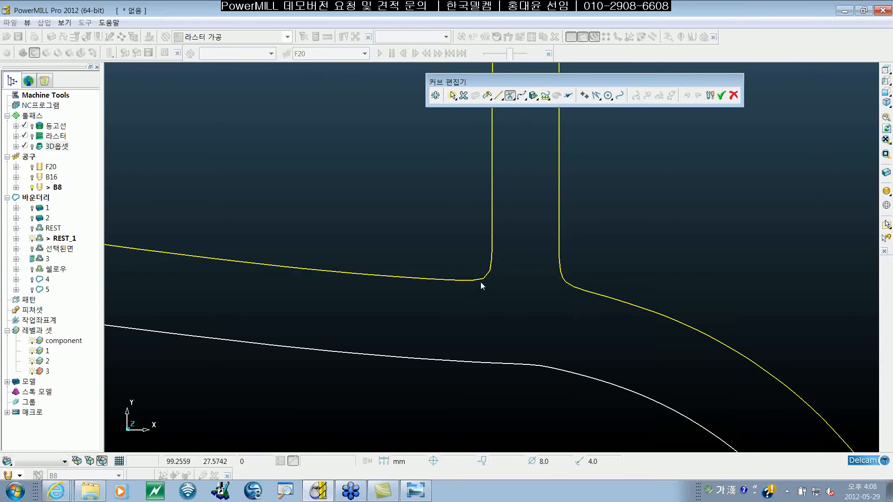
click(485, 278)
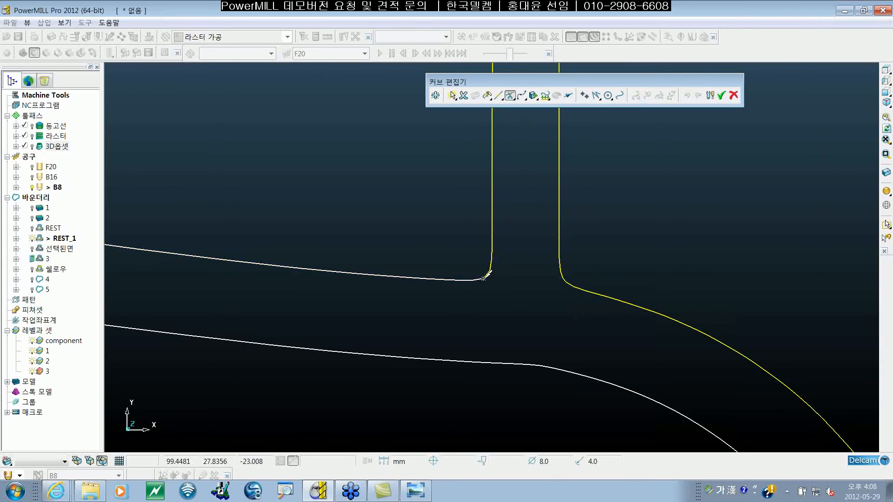
click(566, 282)
click(595, 315)
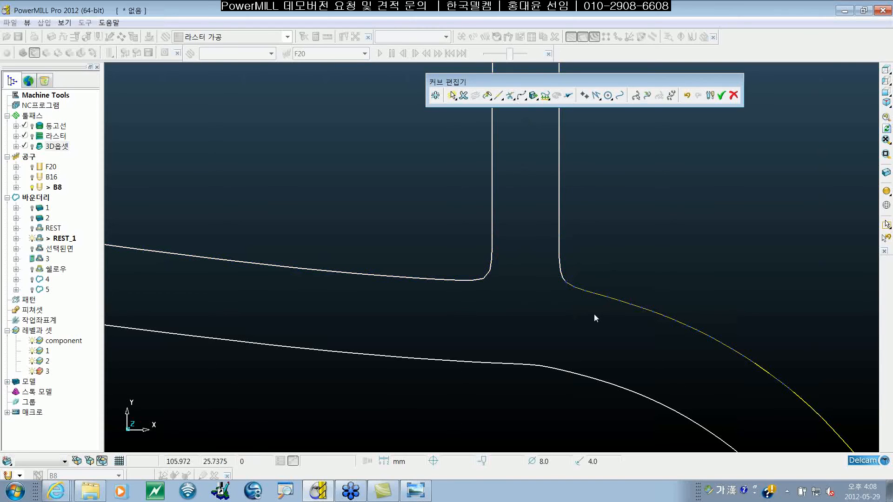
Step: Cut REST_1's outer contour at the two corners where the lower strip branches off
scroll(633, 276, down, 1)
scroll(632, 275, down, 3)
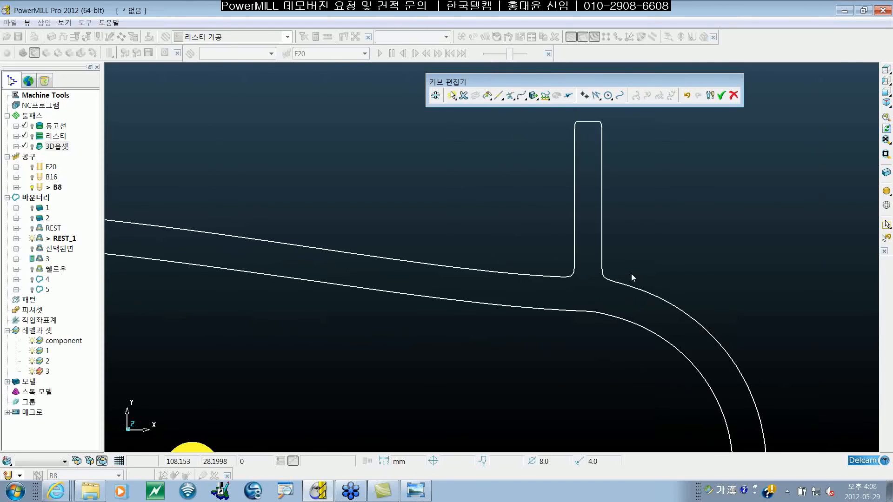
shift+middle_drag(585, 381, 584, 104)
scroll(633, 254, up, 4)
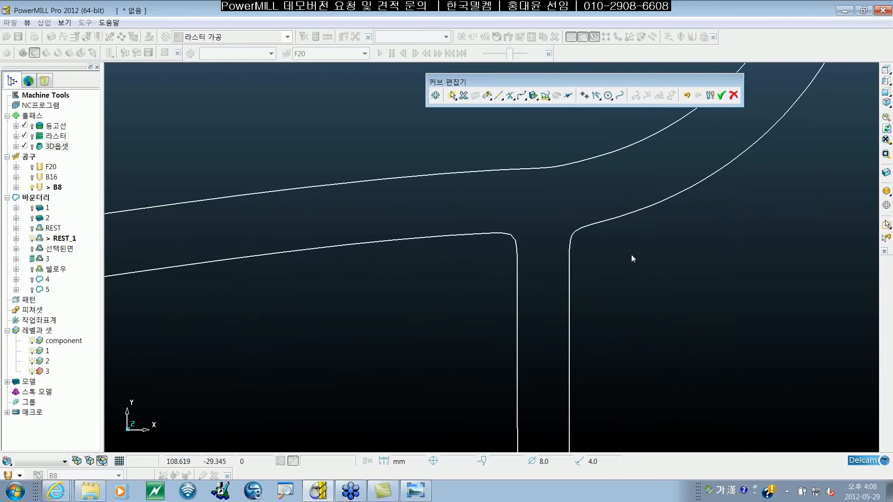
shift+middle_drag(595, 263, 603, 189)
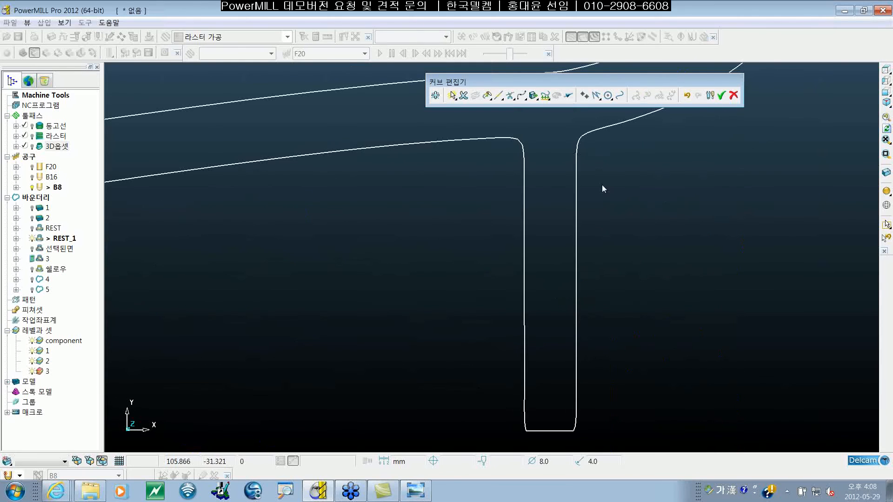
click(510, 97)
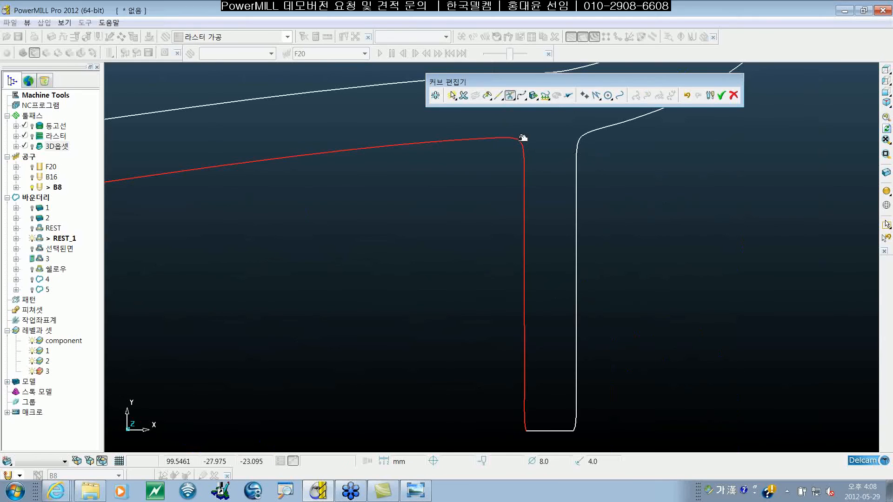
click(520, 138)
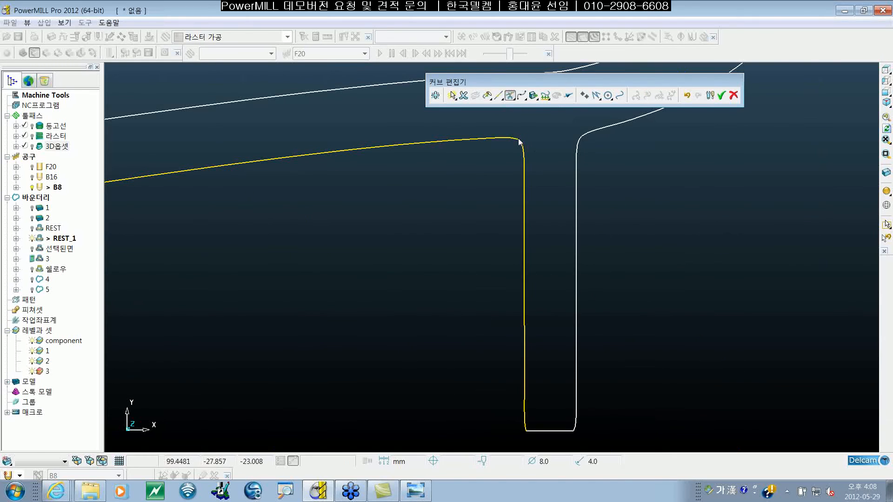
click(582, 135)
click(607, 175)
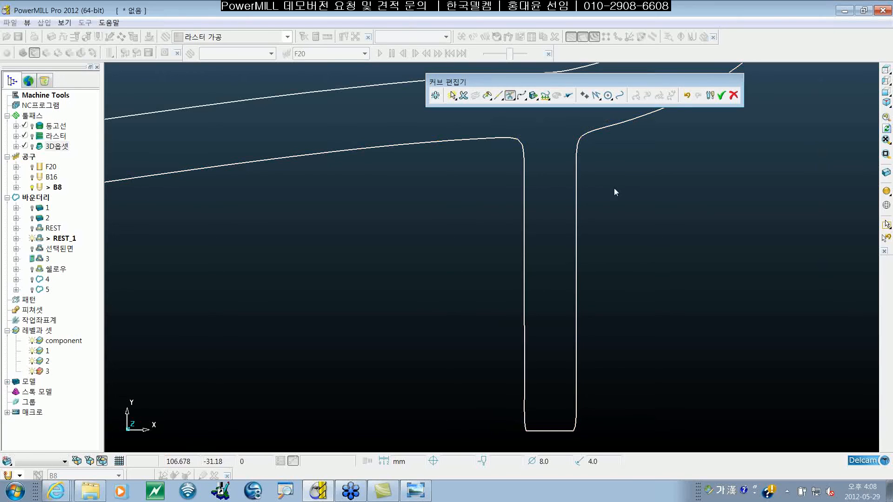
shift+middle_drag(615, 190, 615, 210)
click(578, 194)
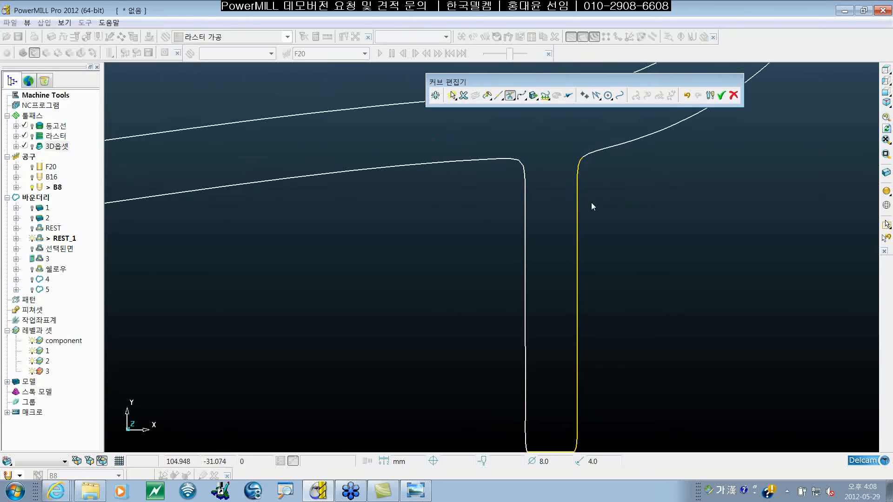
key(Escape)
click(613, 155)
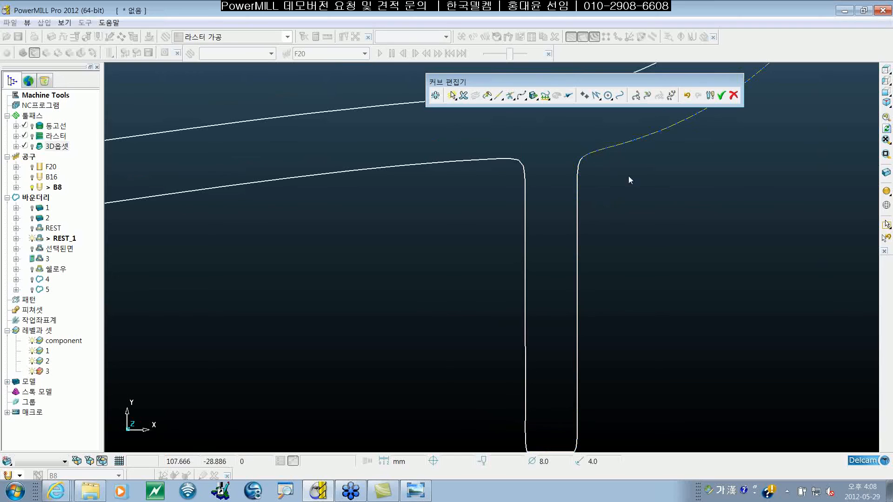
Step: Delete the cut-off outer contour pieces and the inner contour of REST_1, keeping only the two side strips
scroll(662, 281, down, 5)
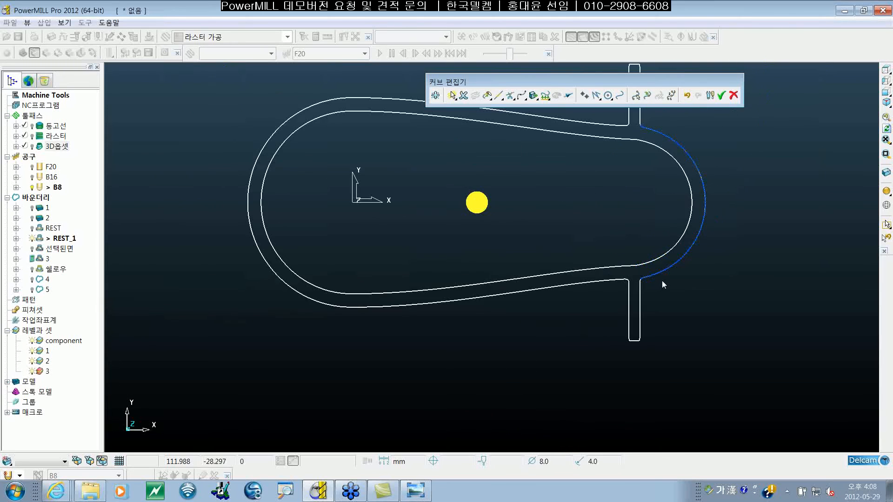
key(Delete)
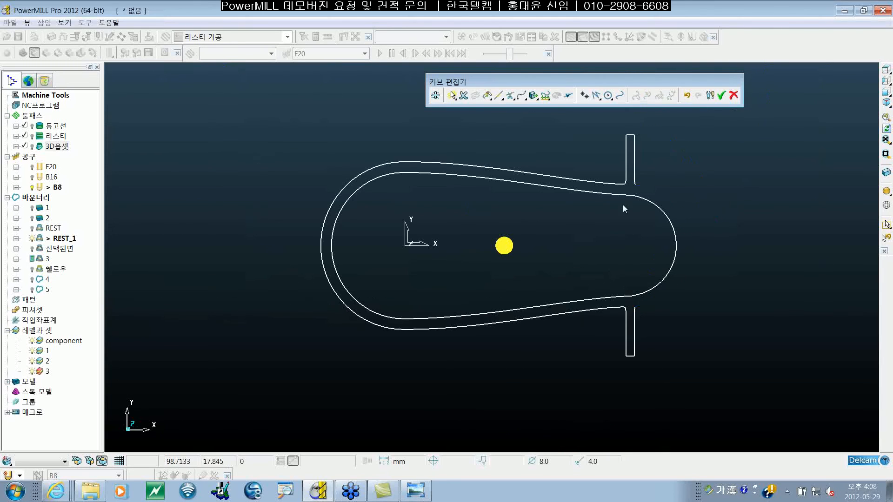
click(592, 182)
key(Delete)
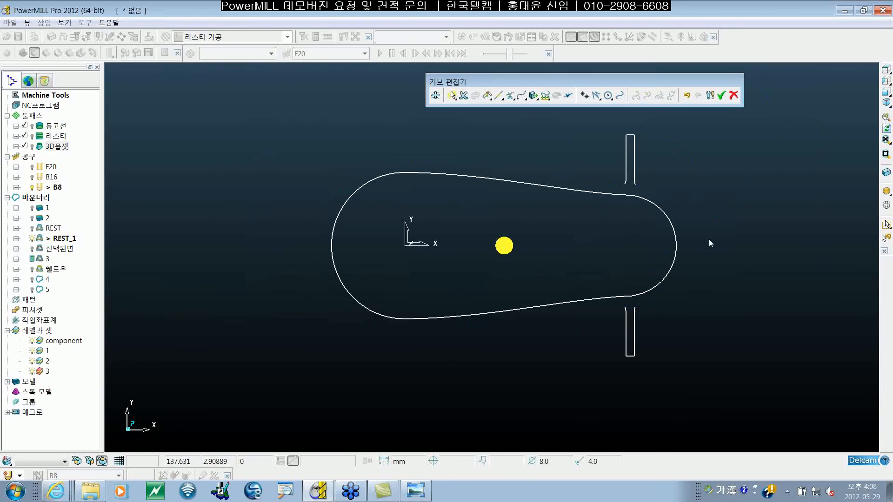
shift+middle_drag(721, 238, 694, 237)
click(648, 238)
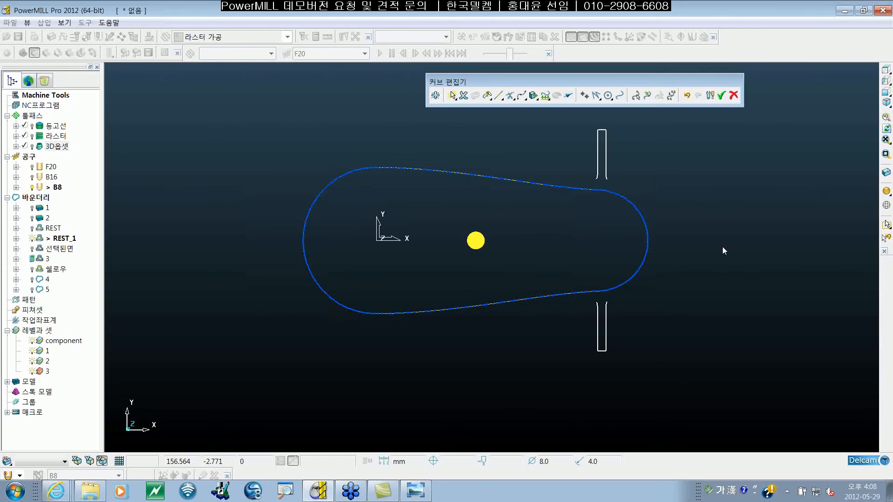
key(Delete)
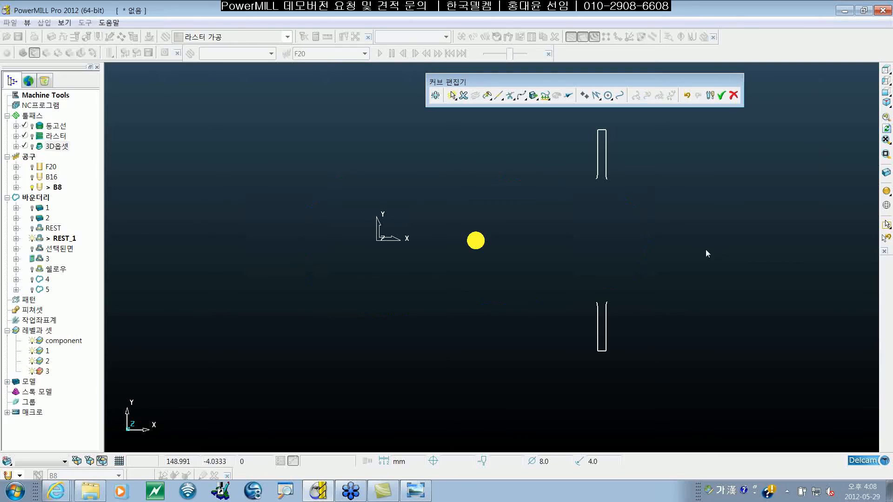
Step: Remove the flared end points on both sides of the upper strip's open end
scroll(610, 160, up, 5)
scroll(580, 192, up, 4)
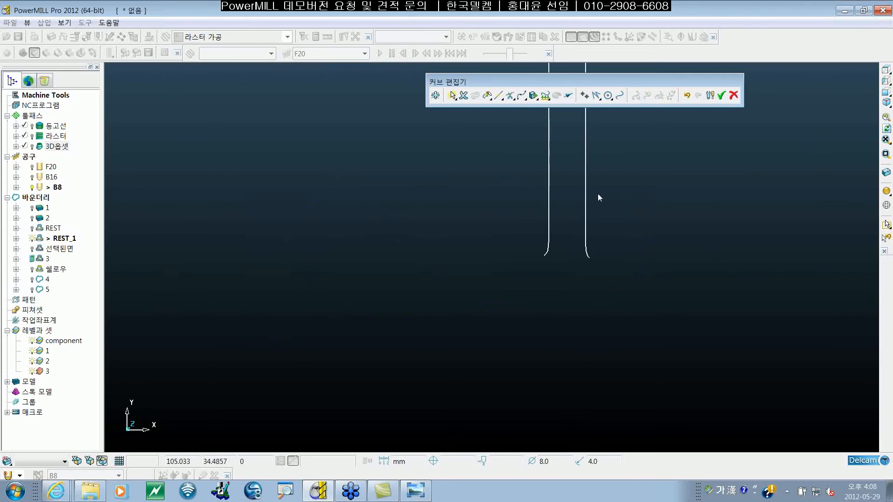
click(484, 268)
scroll(531, 268, up, 3)
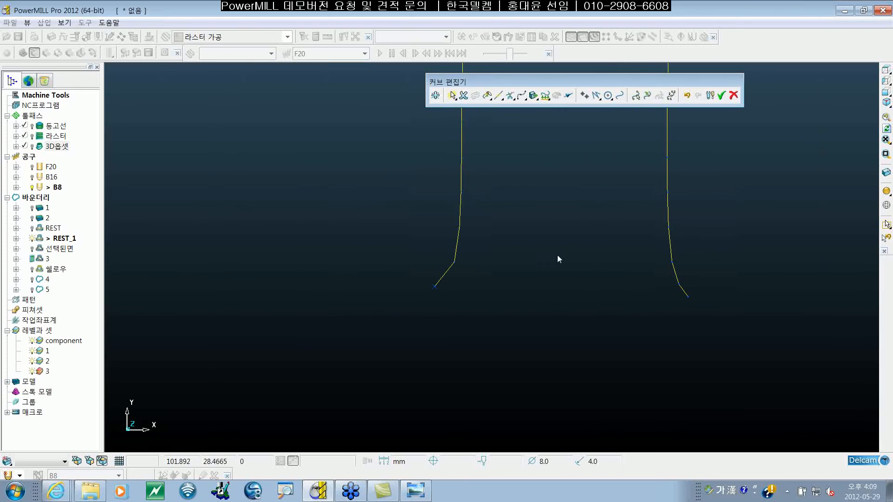
shift+middle_drag(564, 255, 542, 267)
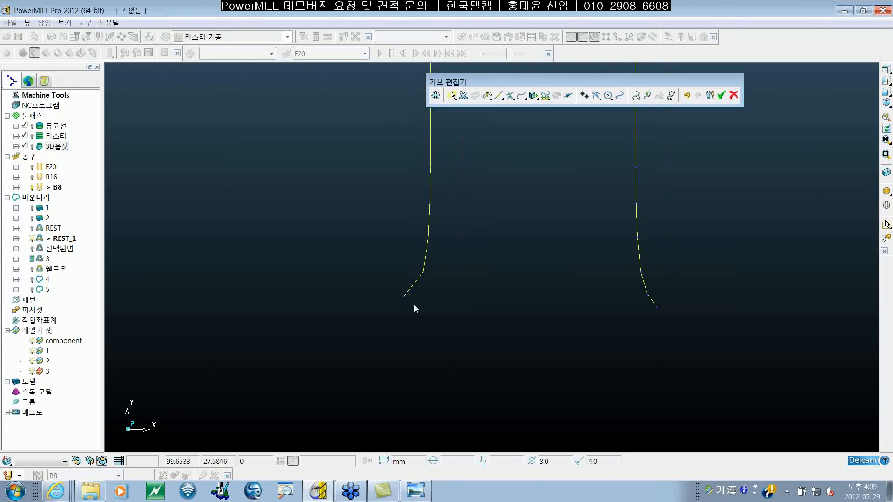
click(655, 304)
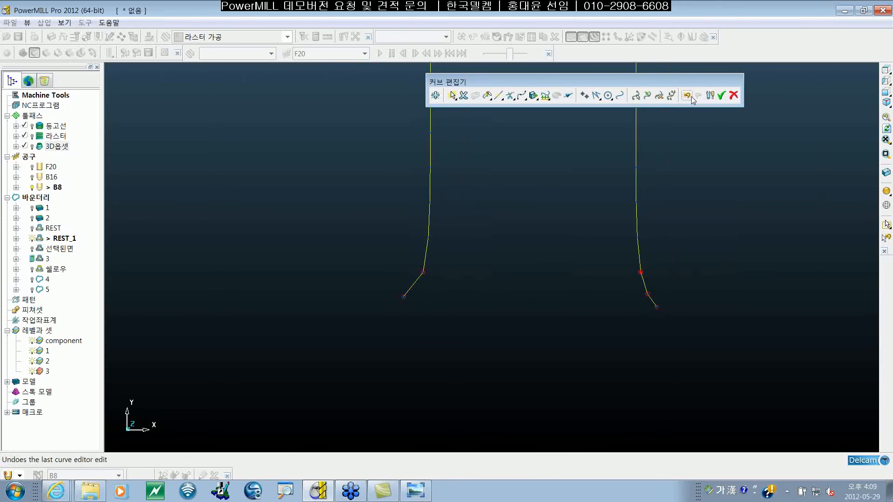
click(659, 99)
scroll(674, 228, down, 5)
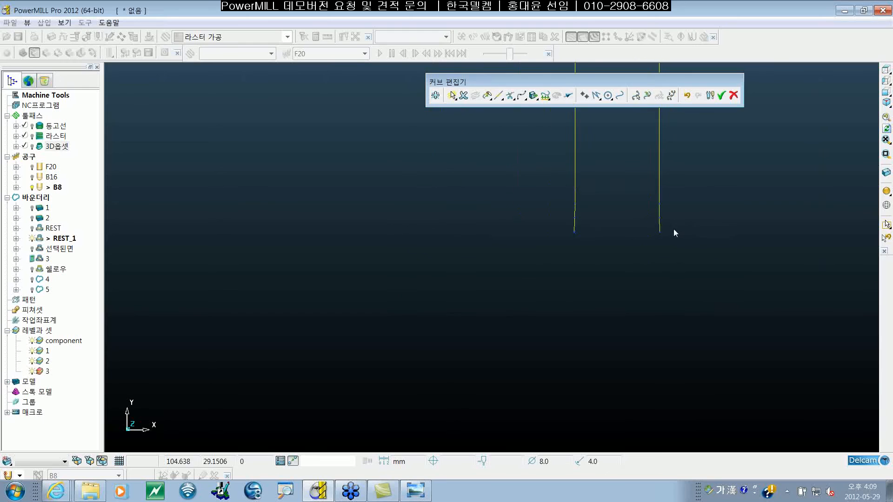
Step: Display the REST boundary and extend the upper strip's left side with a line about 2 mm long past REST's outer contour
shift+middle_drag(739, 191, 638, 232)
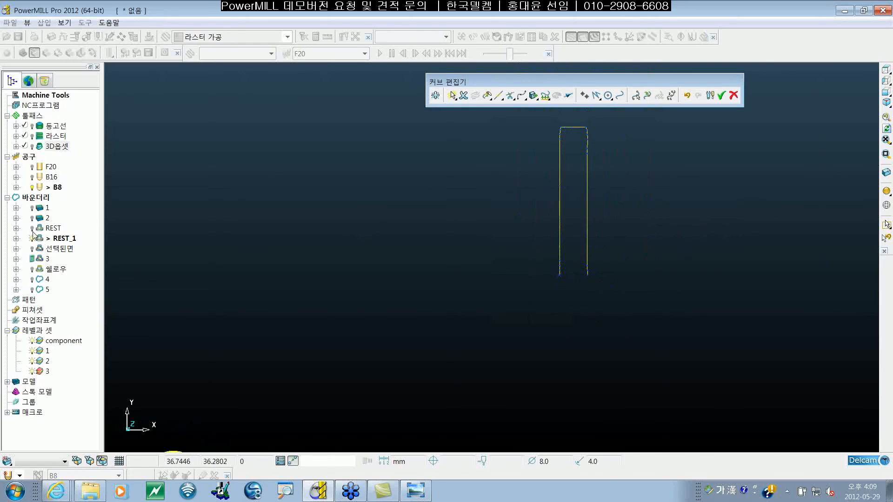
click(33, 229)
scroll(605, 233, up, 6)
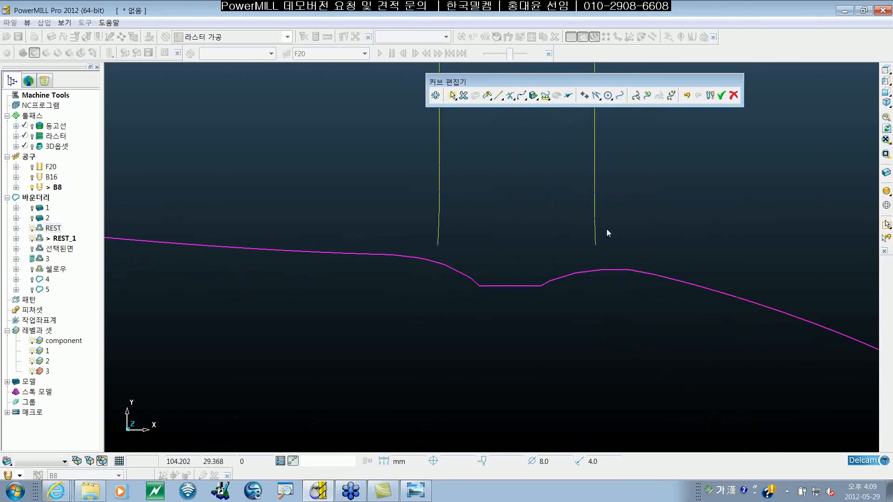
shift+middle_drag(608, 233, 661, 247)
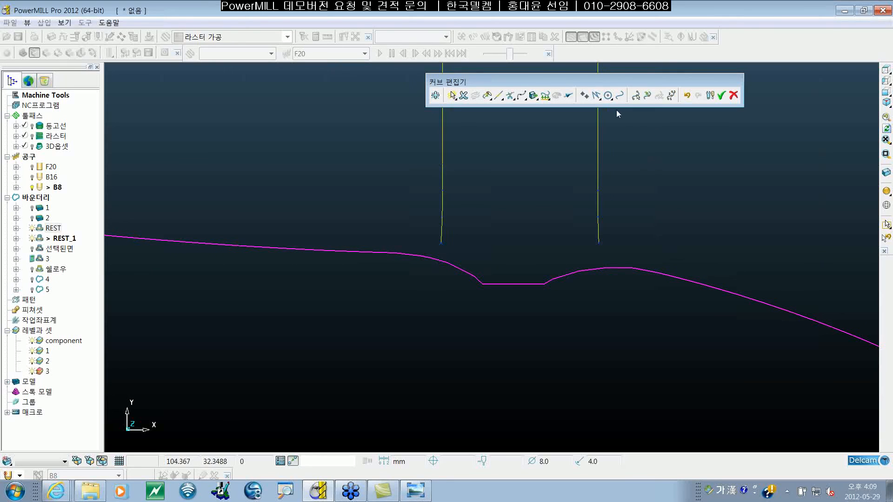
click(596, 95)
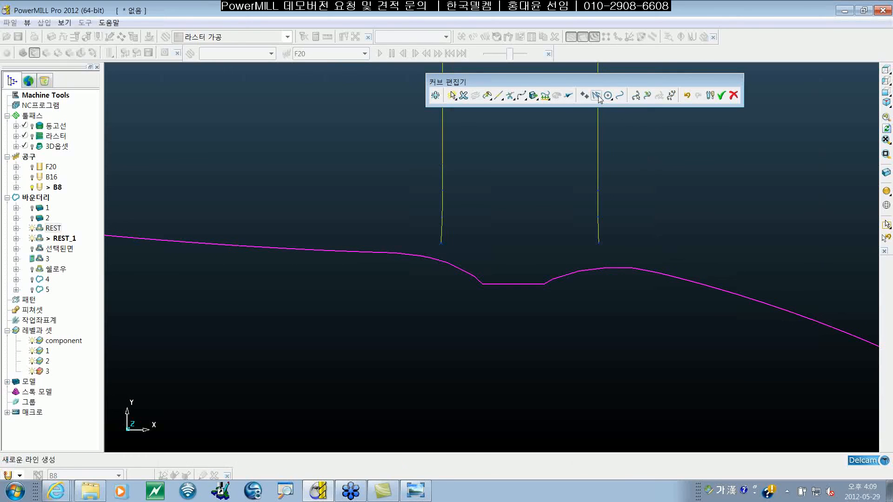
click(442, 241)
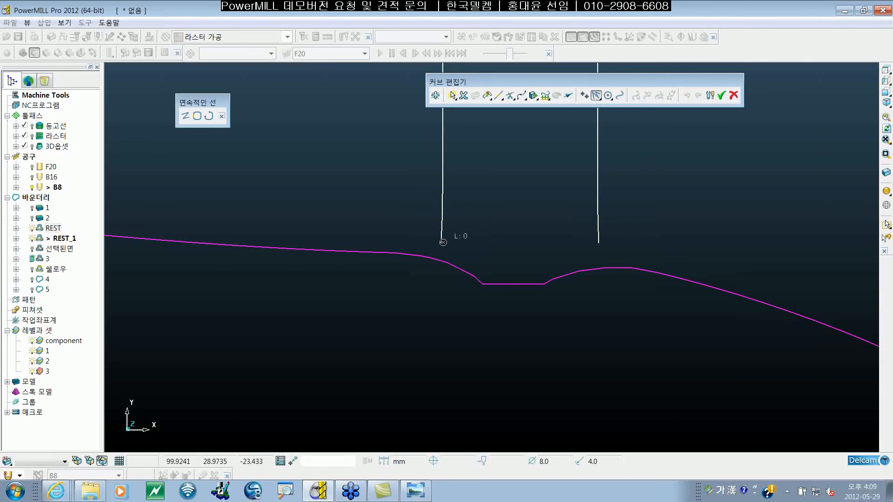
click(439, 318)
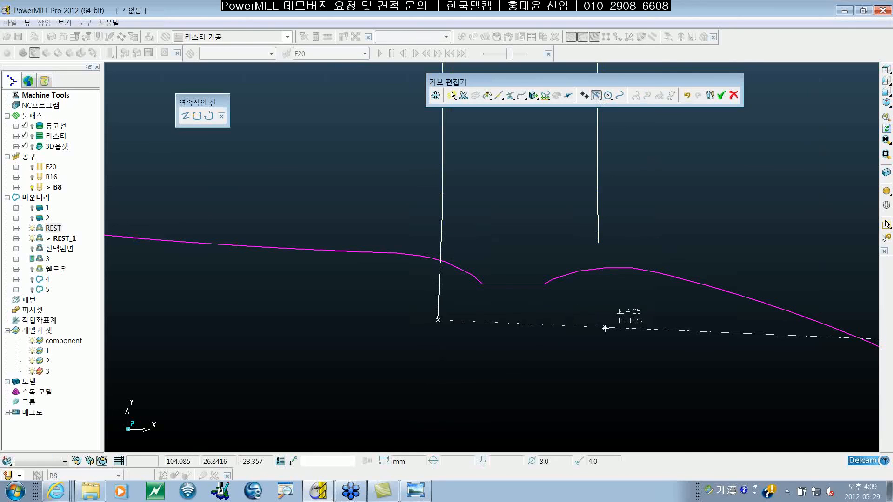
key(Escape)
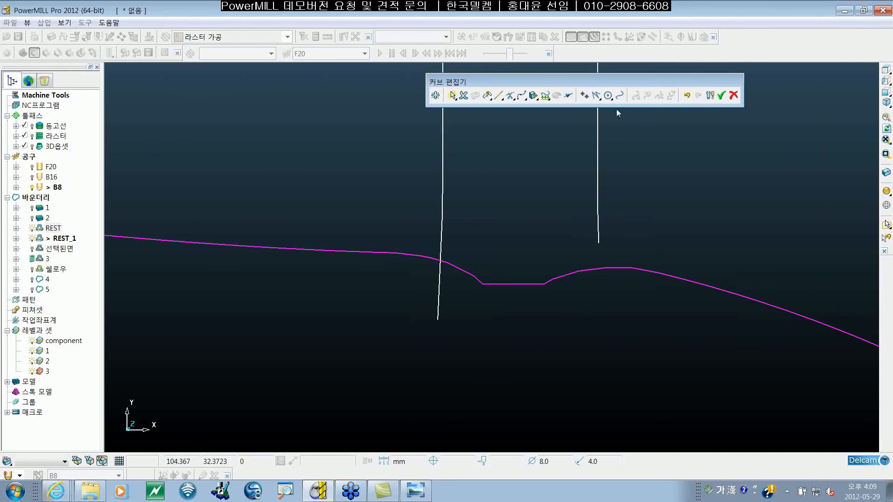
Step: Draw a connected line extending the upper strip's right side past REST's outer contour and closing across to the left side's end
click(596, 95)
click(598, 243)
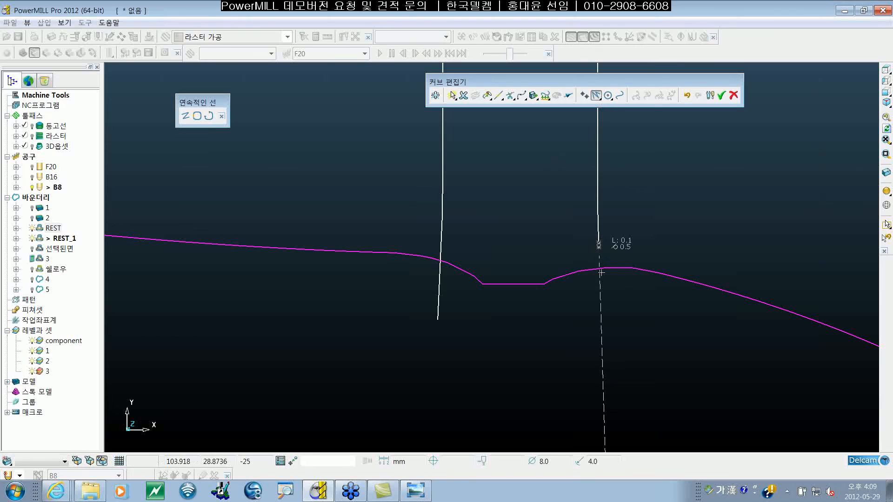
click(601, 321)
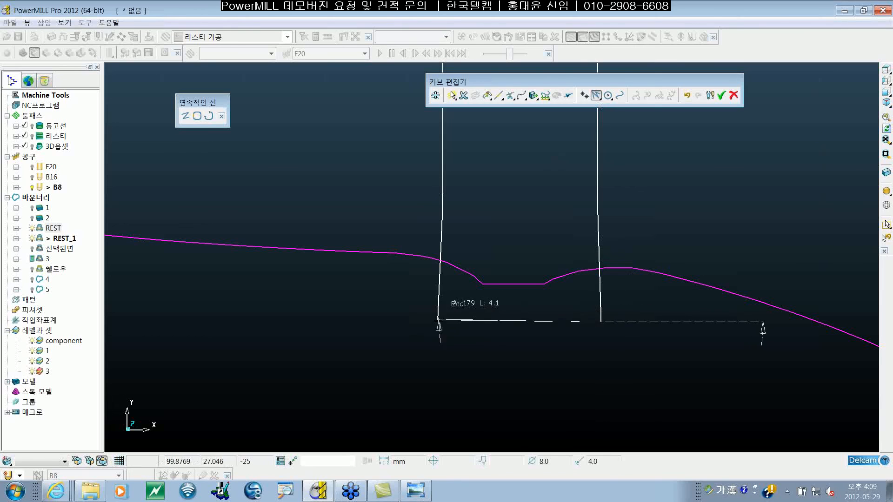
click(439, 321)
key(Escape)
Step: Remove the flared end points on both sides of the lower strip's open end
scroll(584, 359, down, 1)
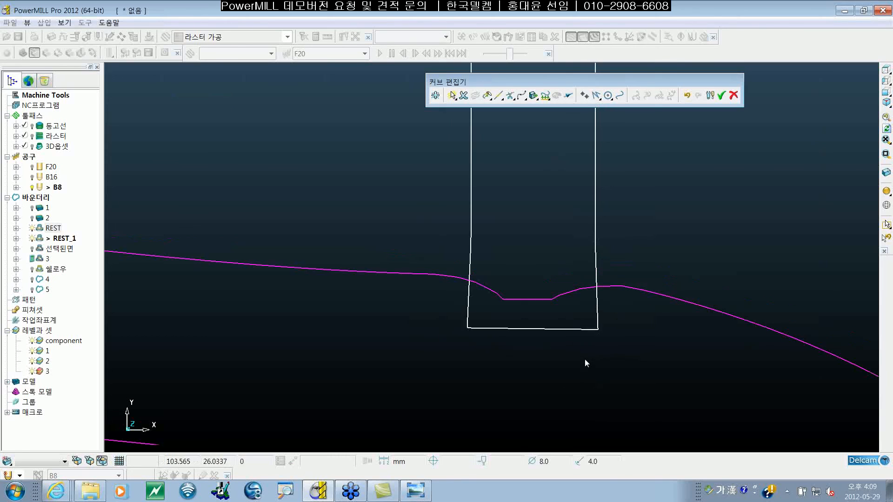
scroll(584, 359, down, 7)
shift+middle_drag(594, 414, 582, 257)
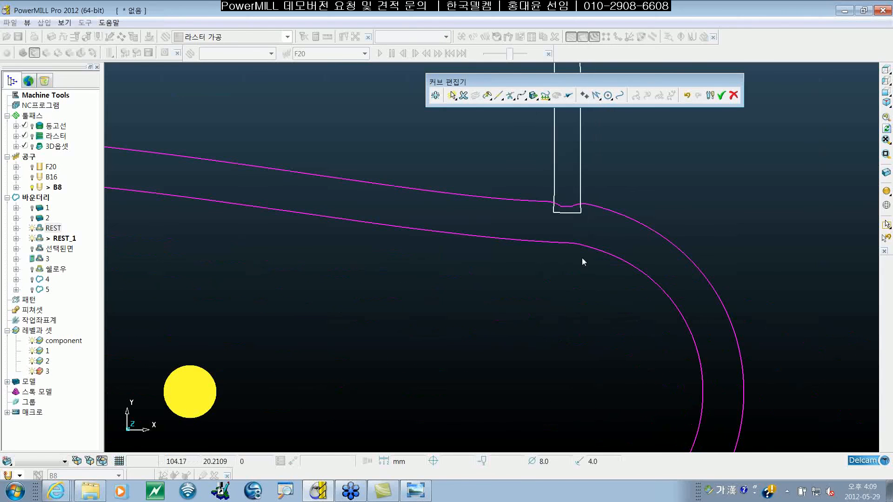
middle_drag(594, 309, 604, 328)
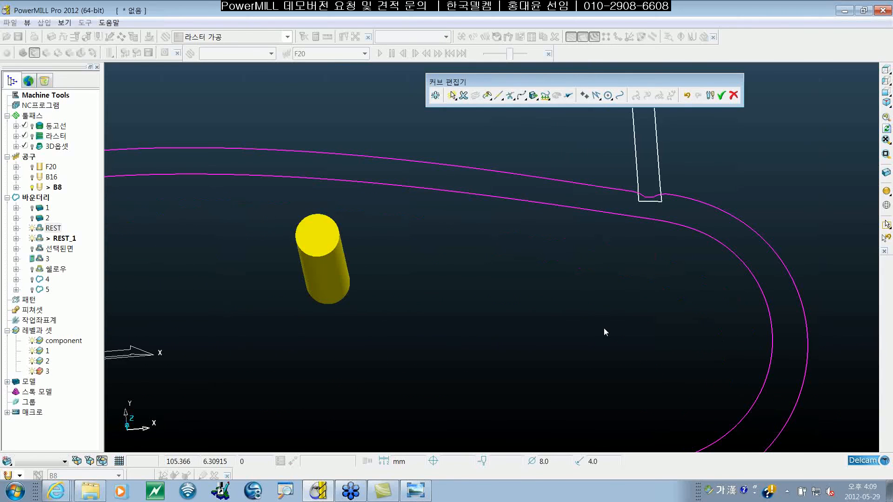
key(ctrl+5)
ctrl+shift+middle_drag(833, 397, 618, 267)
mouse_move(584, 305)
ctrl+shift+middle_down()
mouse_move(520, 206)
mouse_move(471, 274)
ctrl+shift+middle_up()
click(419, 264)
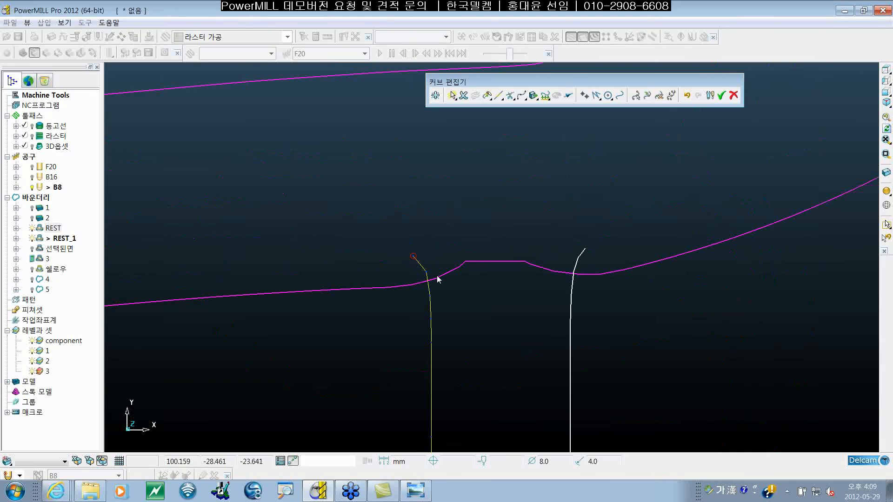
click(426, 272)
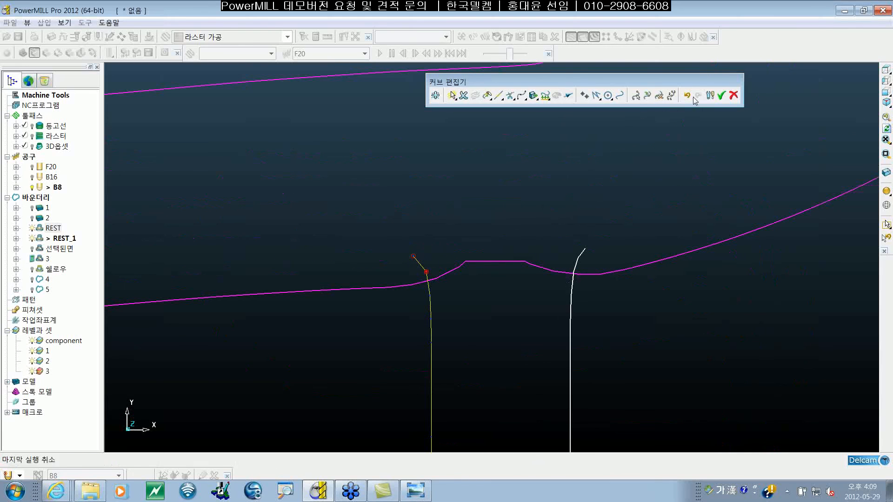
click(659, 95)
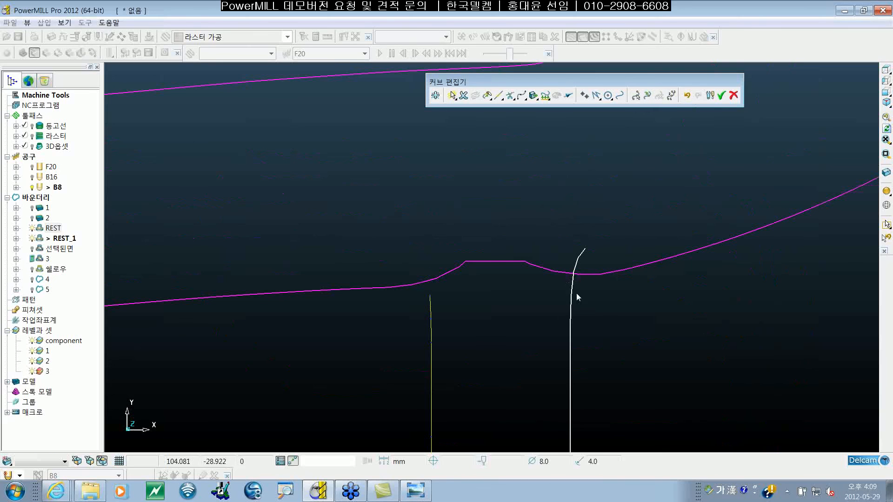
click(574, 289)
click(579, 257)
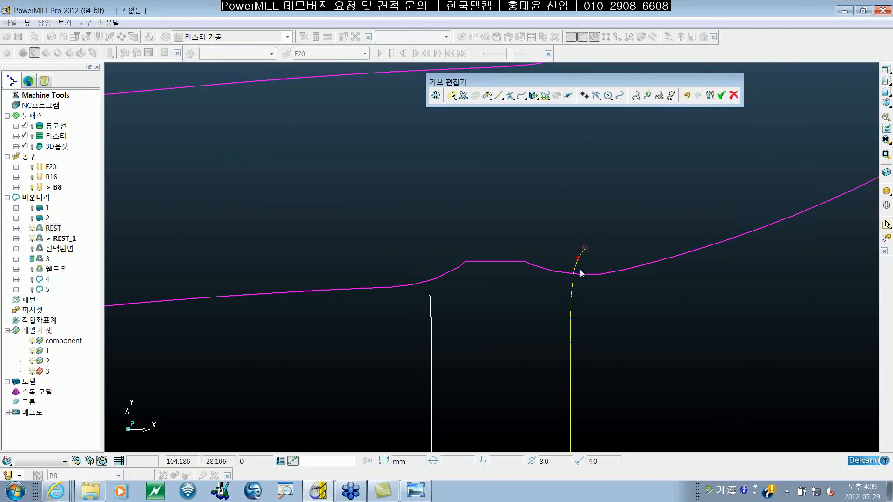
click(659, 95)
click(636, 321)
Step: Close the lower strip with a connected line running about 2 mm past REST's outer contour, across, and back to its right side
click(597, 95)
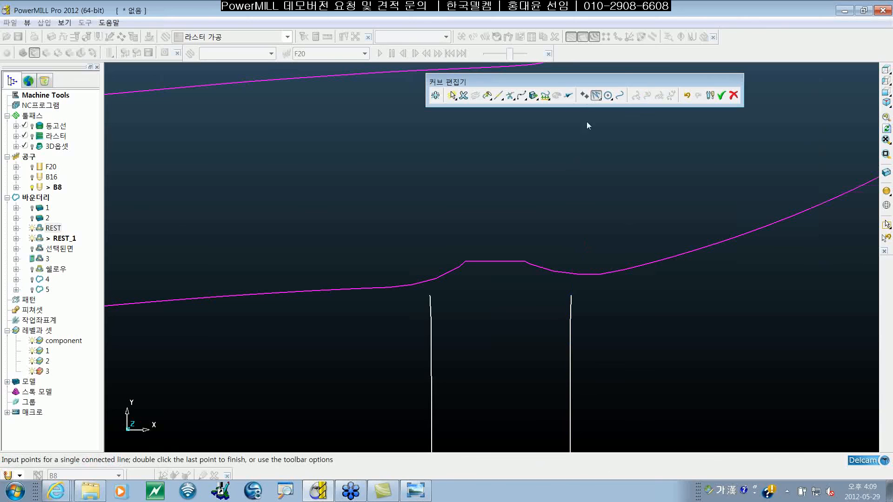
click(430, 295)
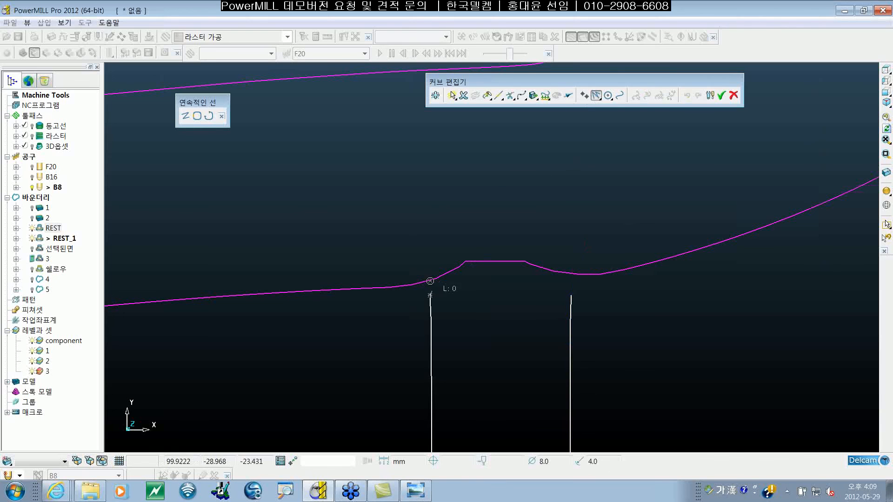
click(430, 230)
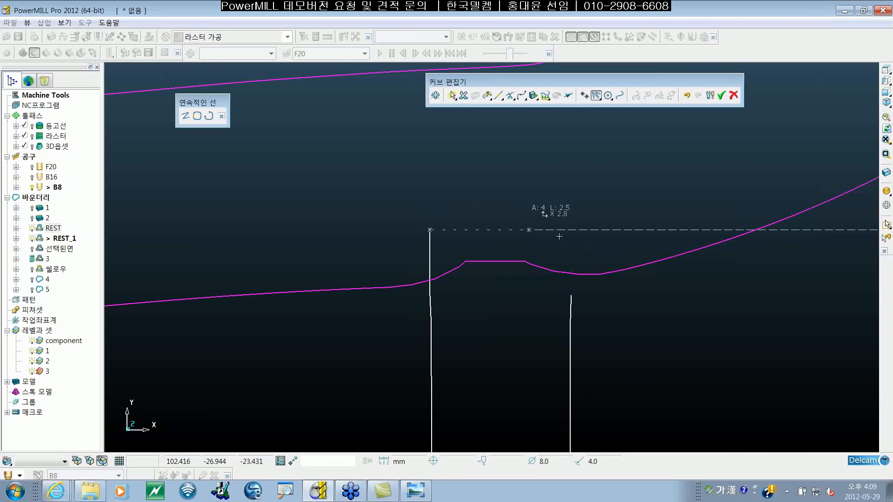
click(575, 230)
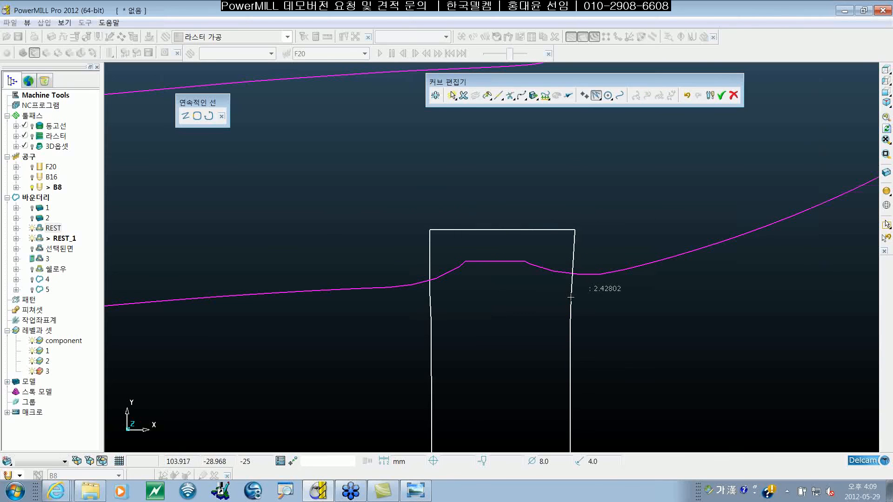
click(571, 295)
key(Escape)
Step: Check the closed strip ends against the REST contours and hide the REST boundary
scroll(642, 314, up, 1)
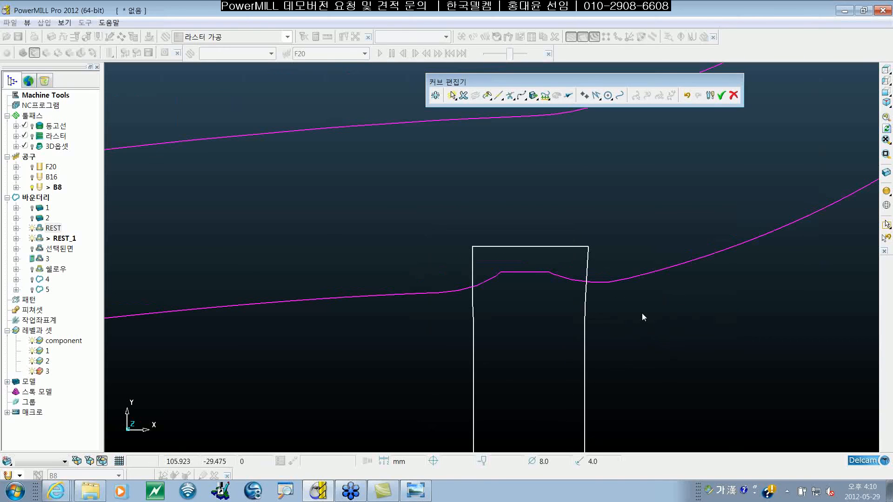
scroll(641, 307, down, 5)
scroll(708, 309, down, 3)
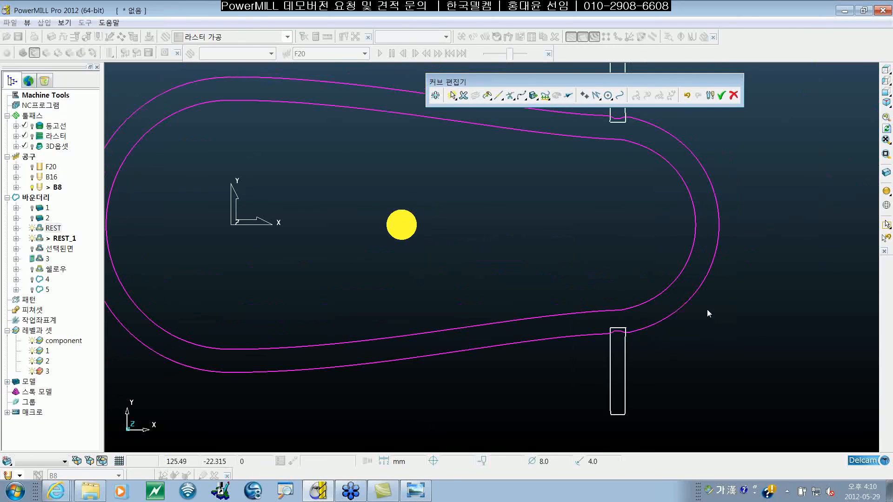
scroll(600, 294, up, 7)
scroll(591, 298, down, 7)
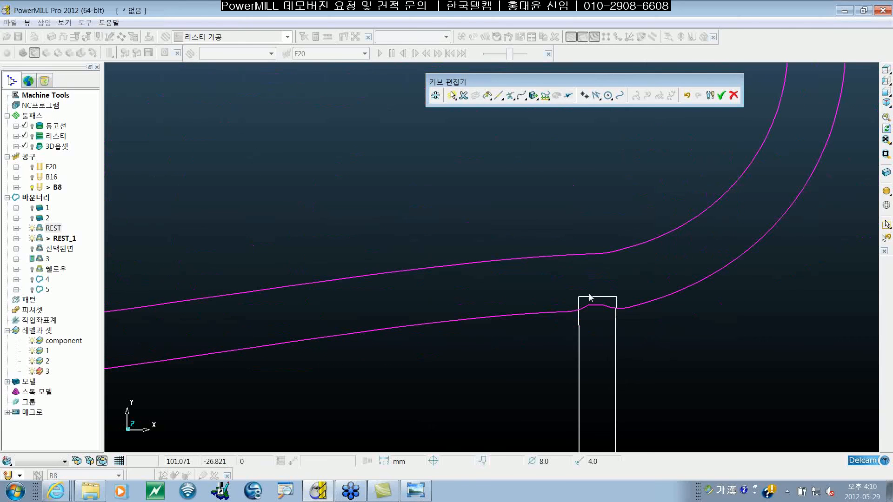
click(33, 228)
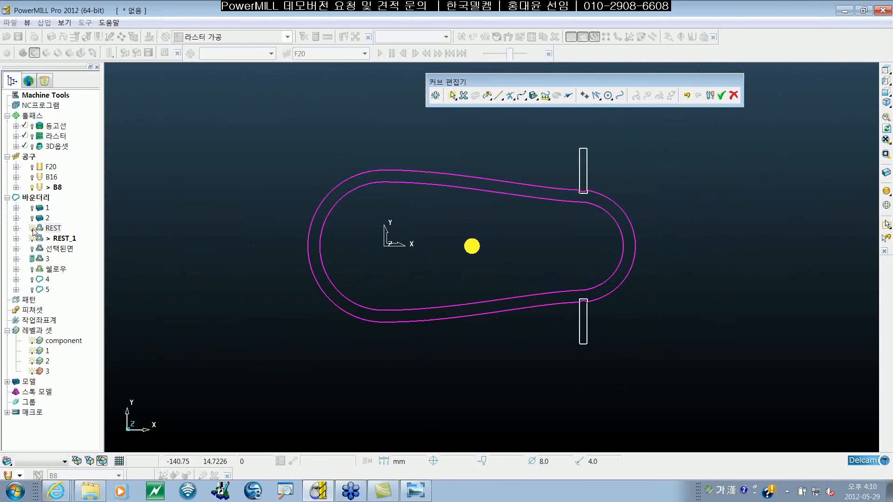
scroll(630, 263, up, 2)
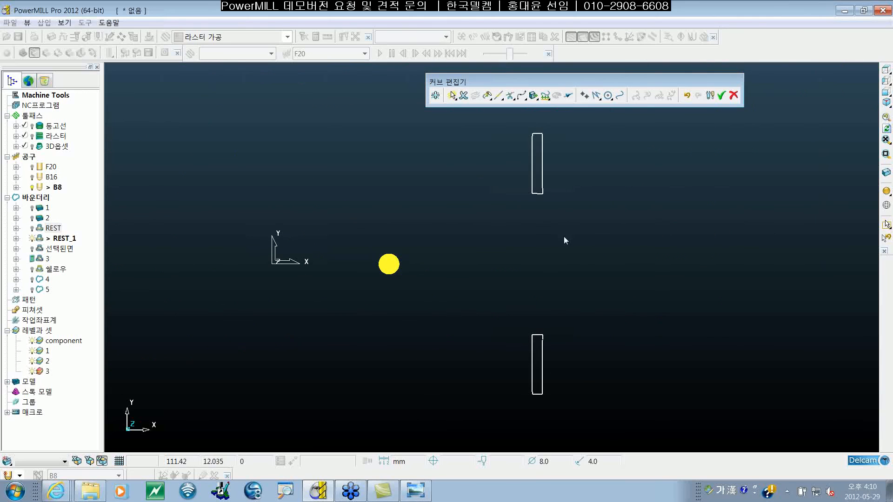
Step: Accept the REST_1 curve edits and leave the curve editor, allowing any remaining open segments to close
shift+middle_drag(564, 237, 567, 241)
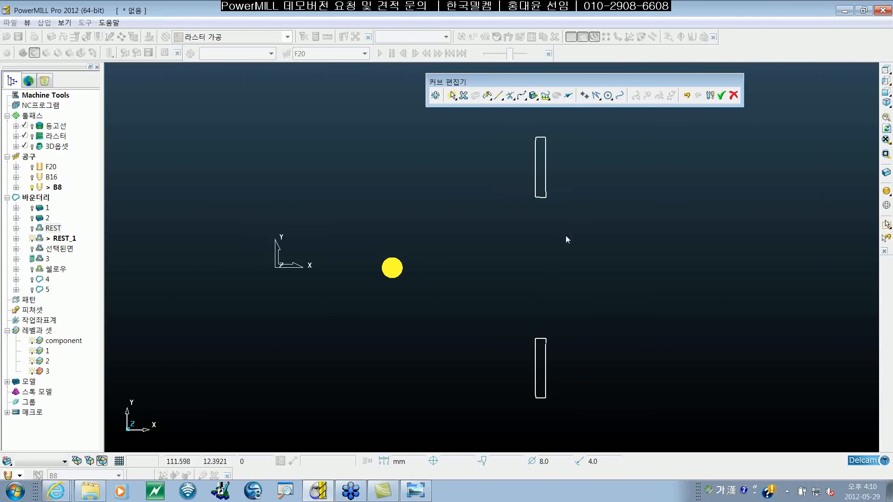
click(722, 95)
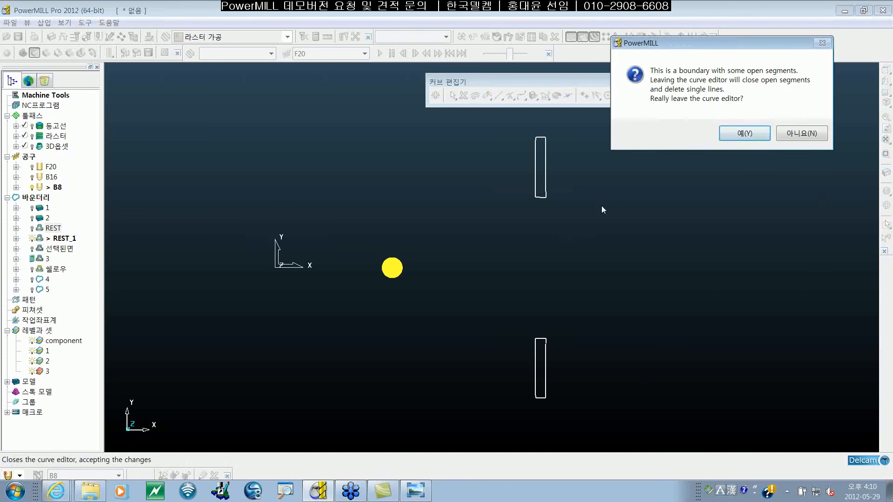
click(738, 139)
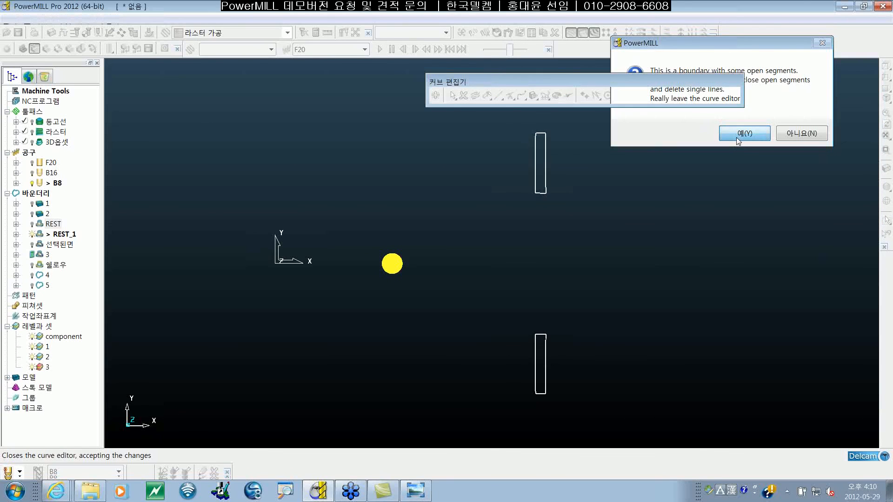
Step: Check that each REST_1 strip is one closed segment and compare both strips with the REST boundary
click(555, 194)
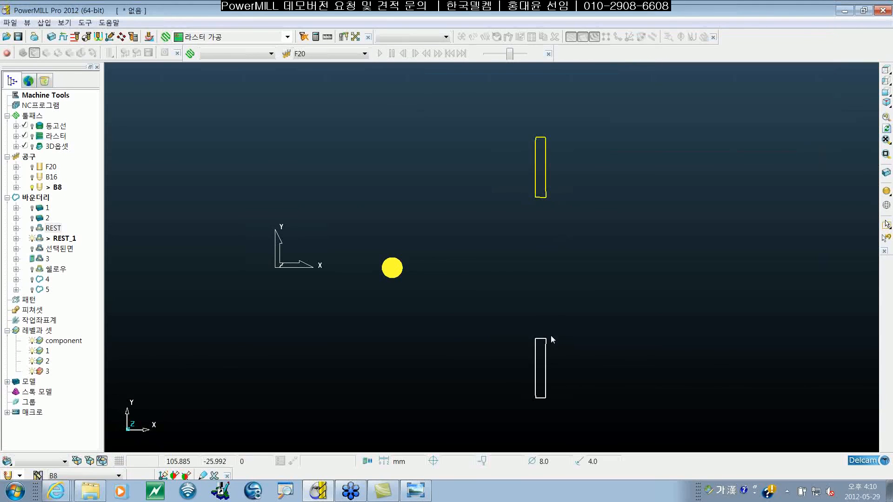
click(548, 352)
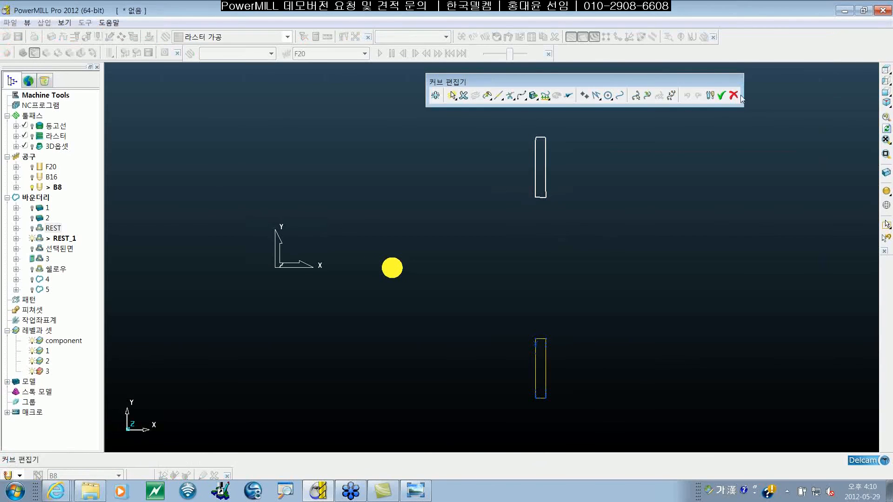
click(733, 95)
shift+middle_drag(582, 289, 609, 286)
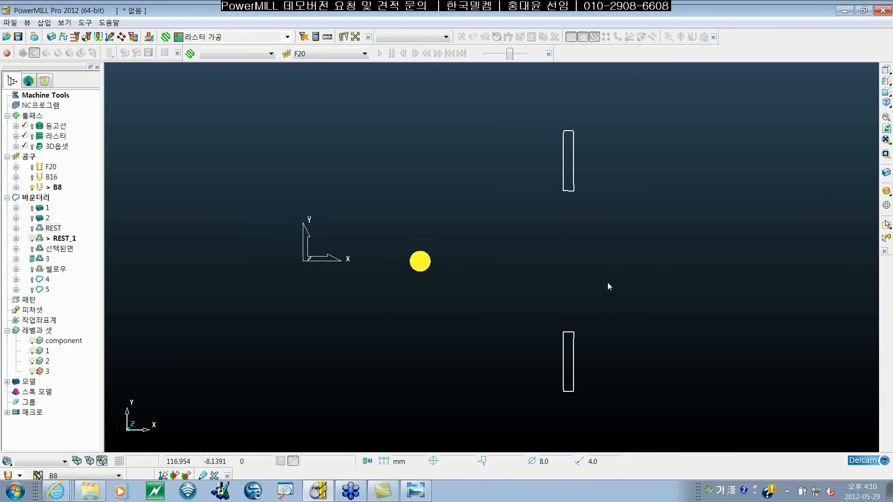
click(33, 228)
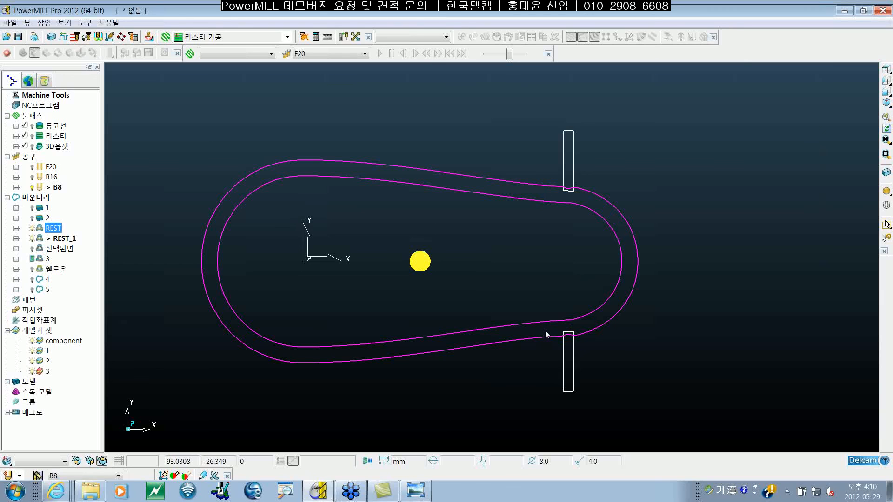
click(33, 229)
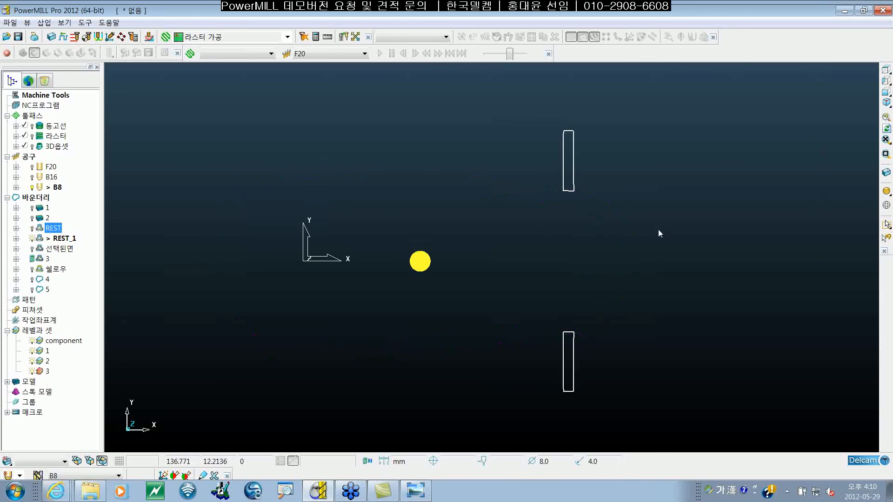
scroll(660, 232, up, 3)
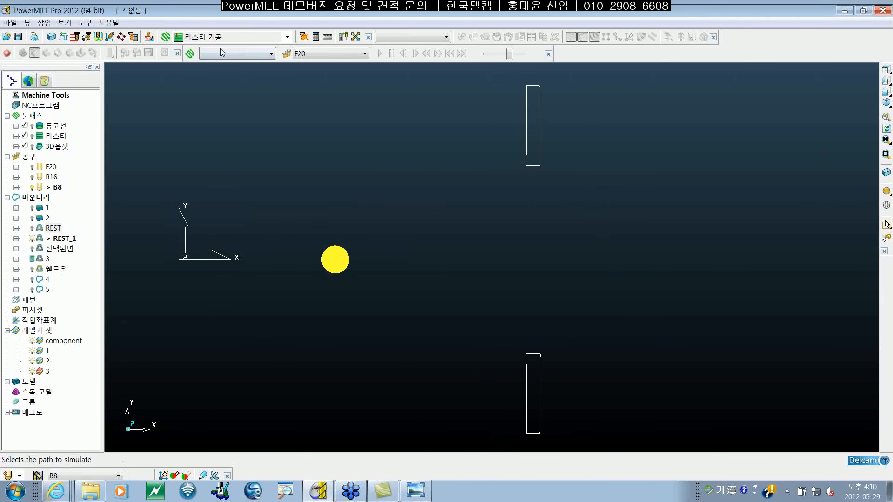
Step: Start a raster finishing toolpath, check its REST_1 boundary limit and B8 tool, and set the ordering style to one-way (일방향)
click(201, 39)
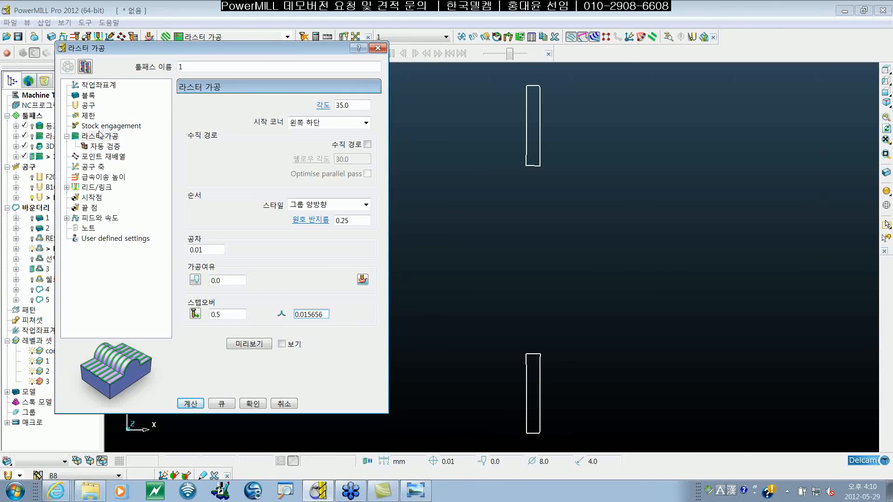
click(88, 115)
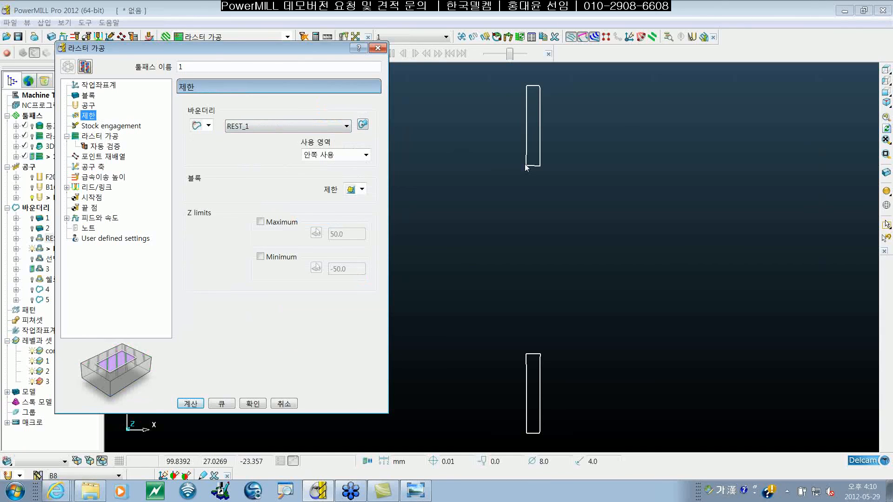
click(88, 106)
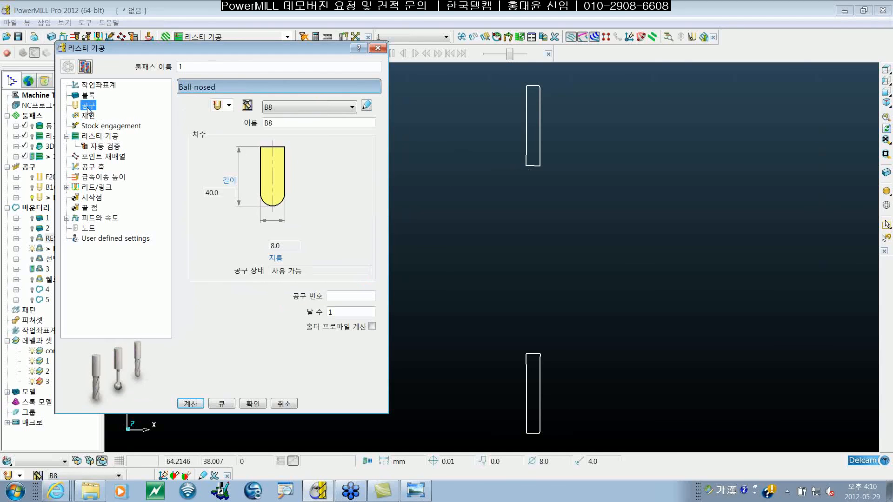
click(102, 138)
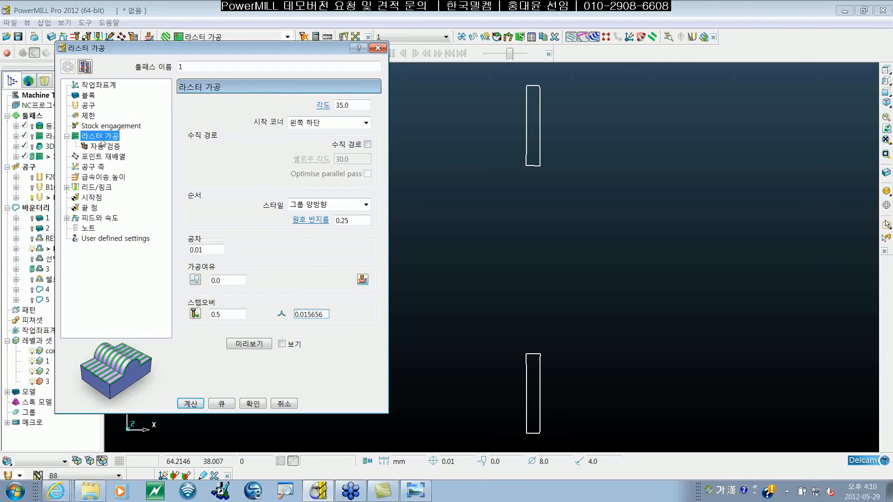
click(366, 204)
click(316, 216)
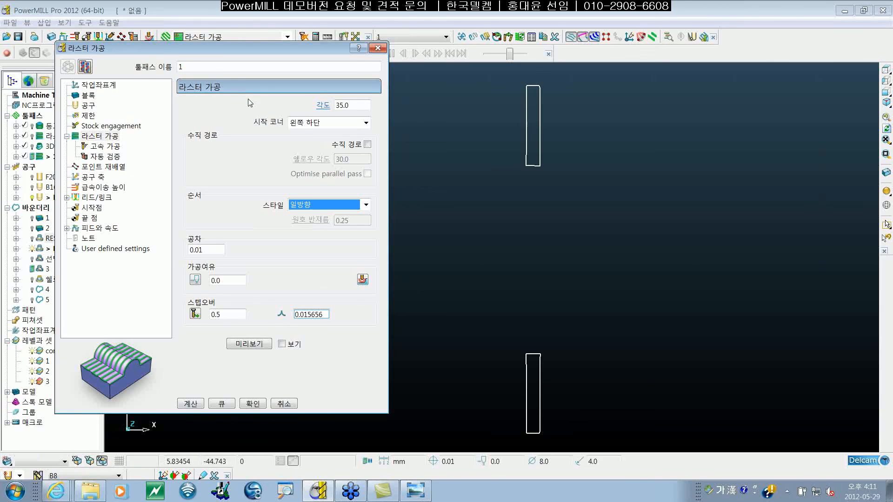
Step: Name the raster toolpath 라스터_1, calculate it and close its settings
drag(187, 67, 138, 68)
text(ㄹ)
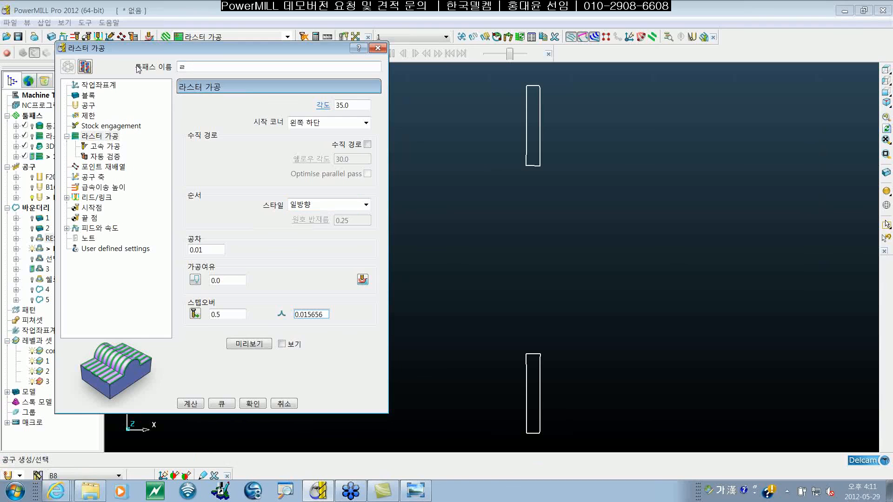
text(ㅏ스터)
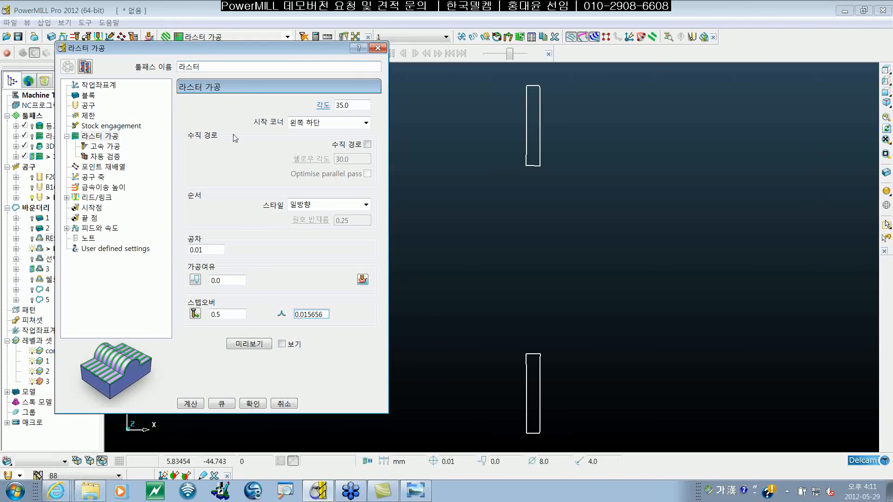
click(190, 404)
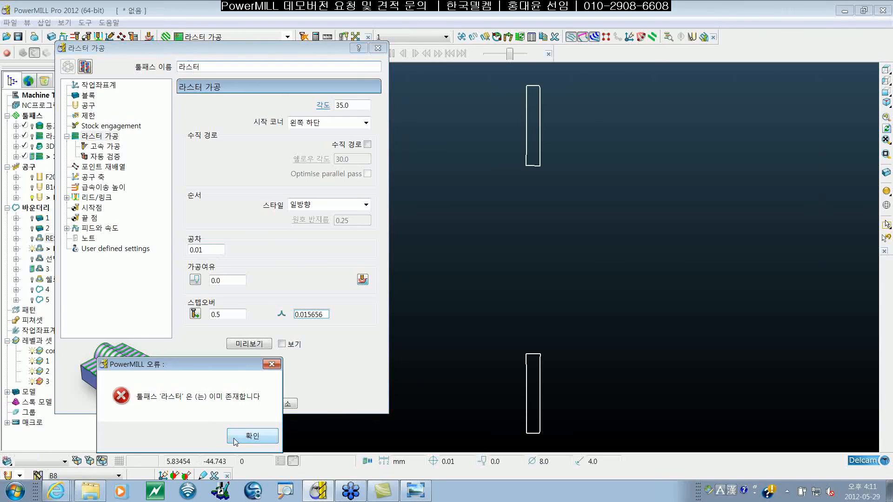
click(253, 439)
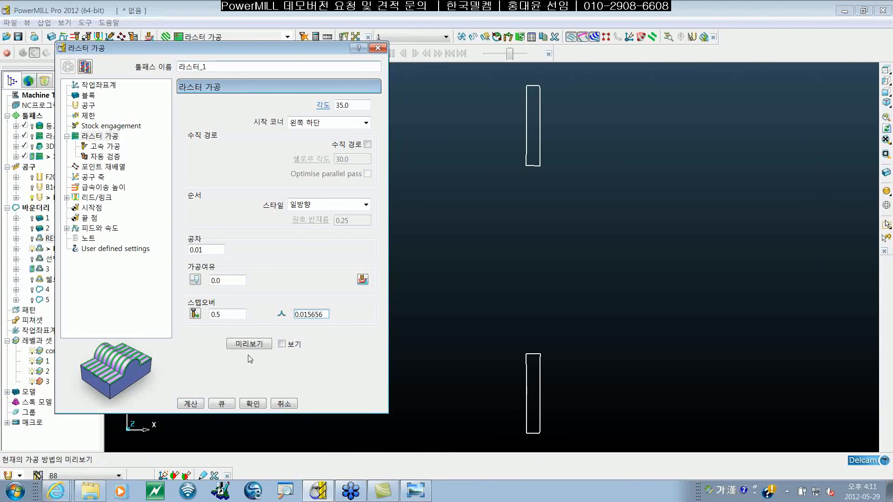
click(190, 404)
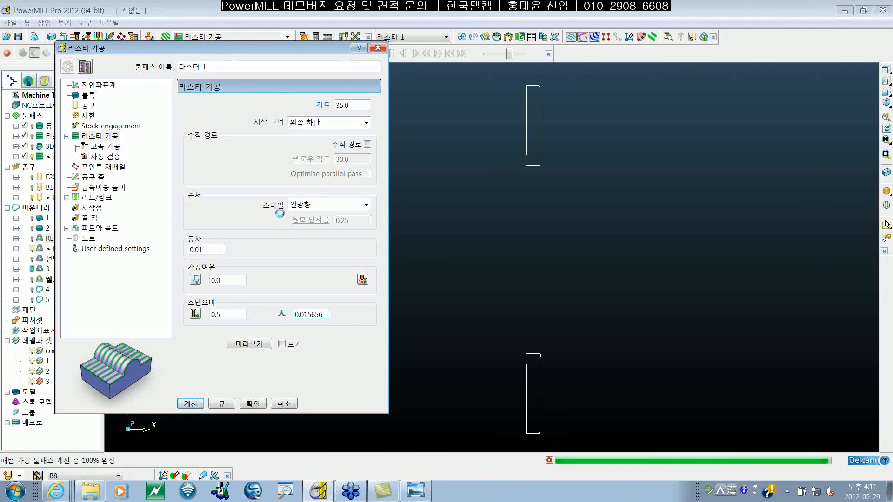
click(377, 47)
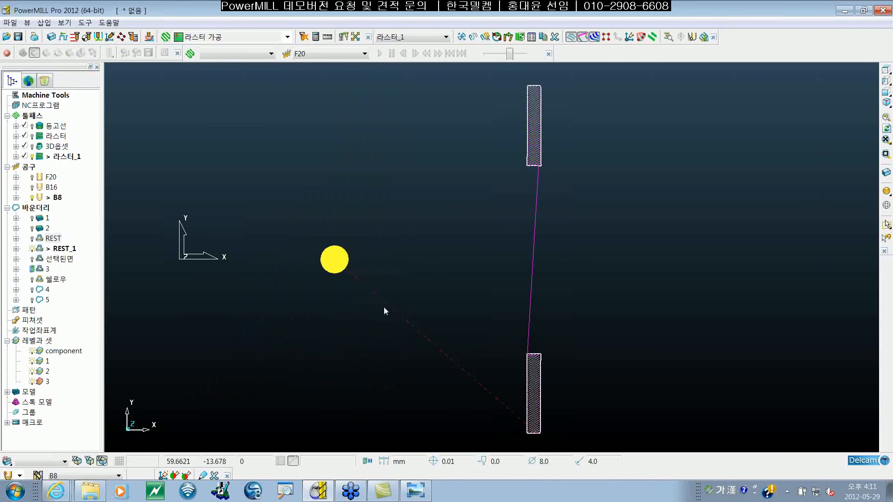
Step: Hide the toolpath's leads and links and examine the raster passes inside both REST_1 strips in an isometric-like view
middle_drag(385, 311, 582, 67)
click(583, 37)
click(595, 38)
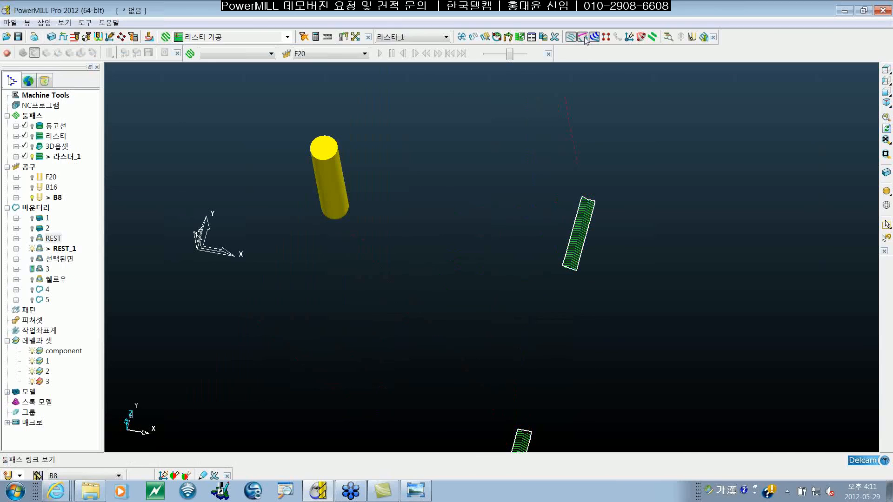
shift+middle_drag(674, 299, 664, 206)
scroll(520, 338, up, 5)
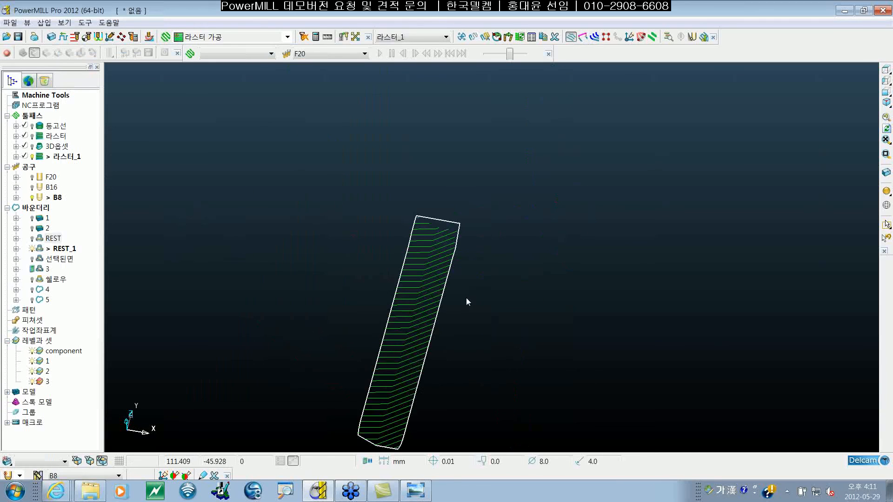
scroll(452, 260, down, 4)
shift+middle_drag(508, 247, 514, 314)
scroll(514, 314, down, 3)
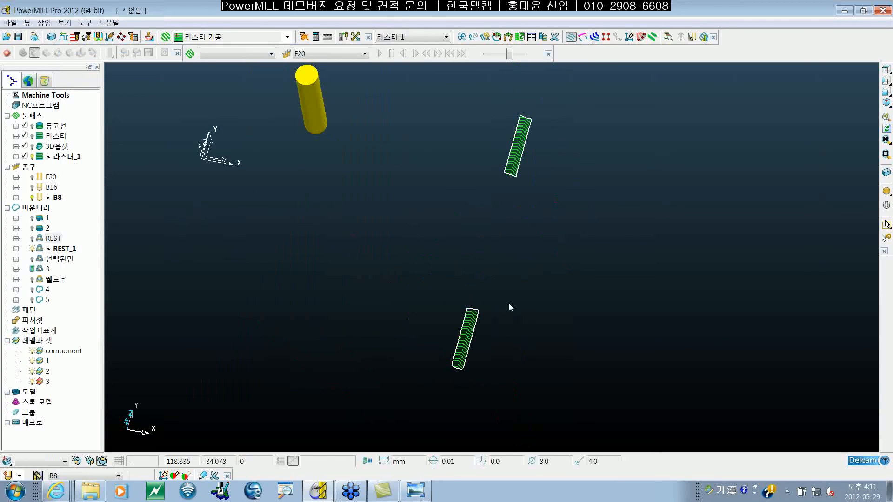
shift+middle_drag(570, 243, 555, 284)
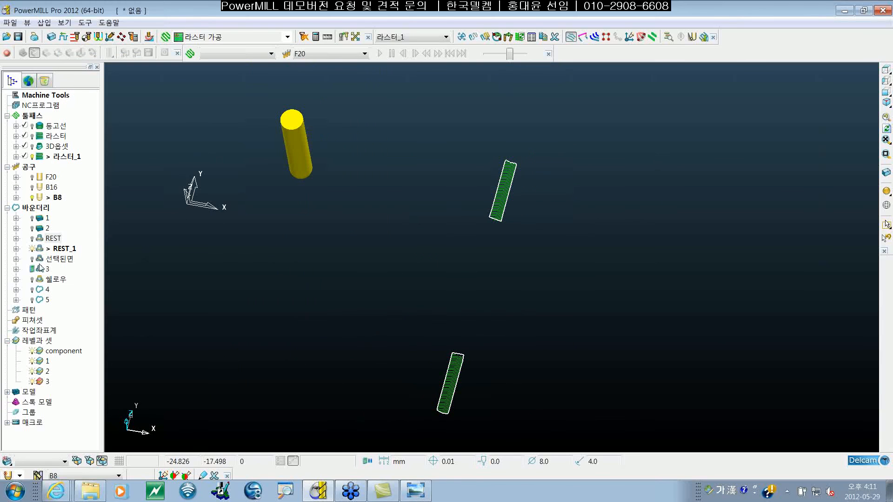
Step: Display the REST boundary with the 3D옵셋 and 라스터_1 toolpaths together, with 3D옵셋 active, and examine where they overlap
click(32, 238)
shift+middle_drag(371, 256, 470, 253)
click(37, 147)
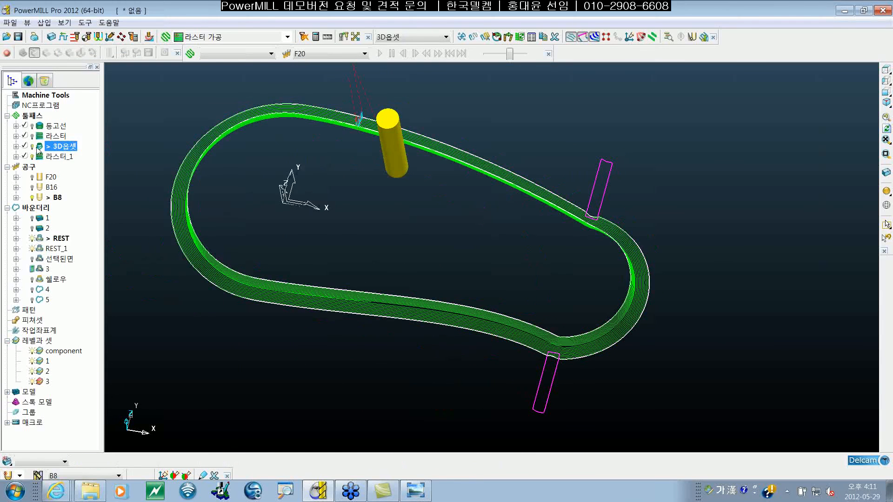
click(32, 157)
shift+middle_drag(824, 292, 806, 292)
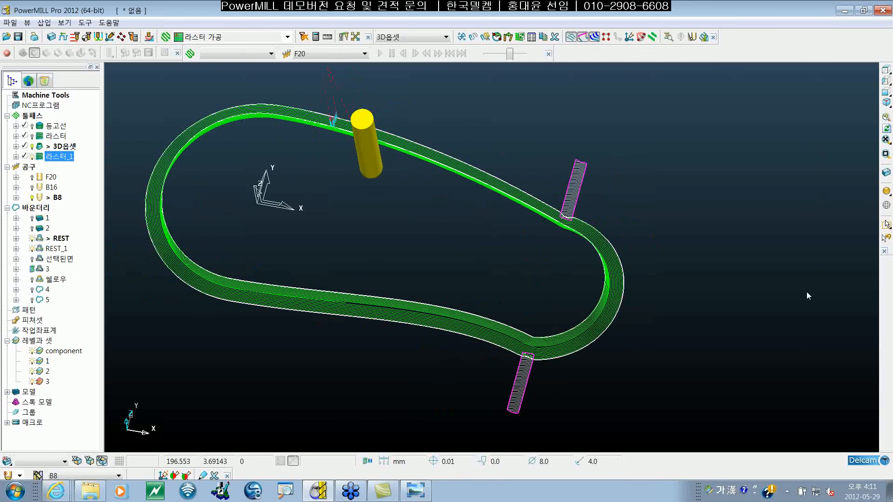
scroll(568, 215, up, 6)
scroll(589, 218, down, 6)
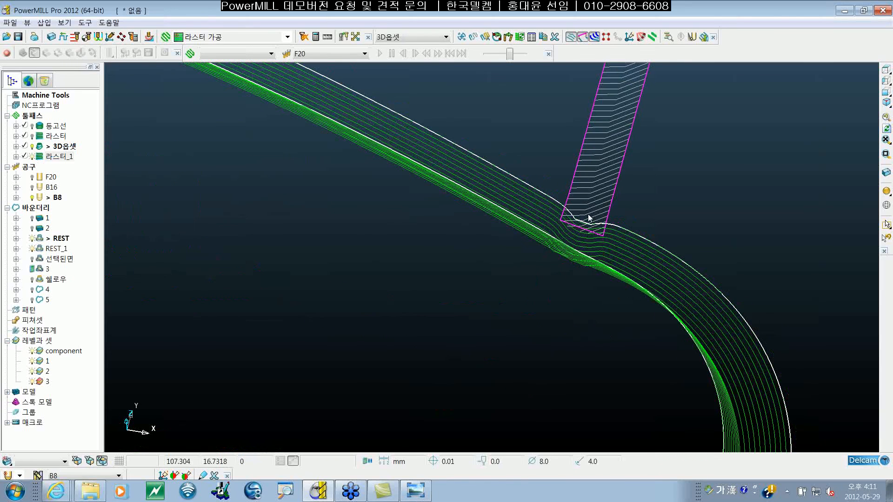
shift+middle_drag(565, 278, 591, 292)
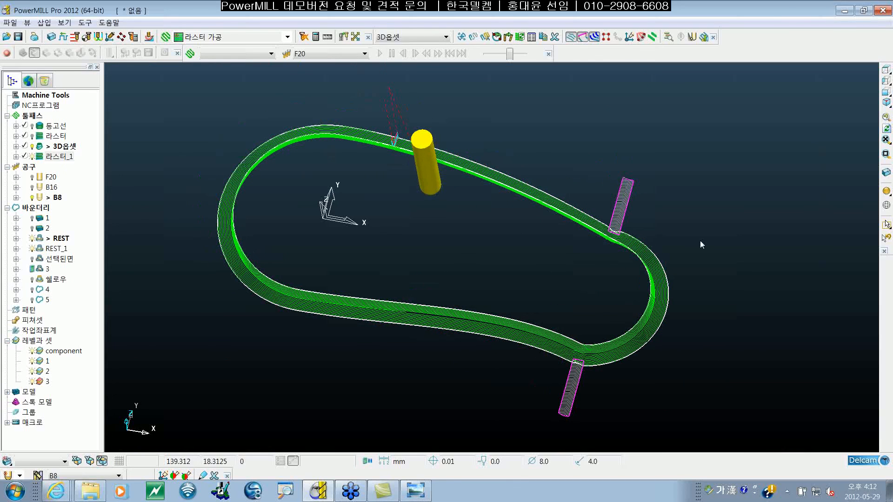